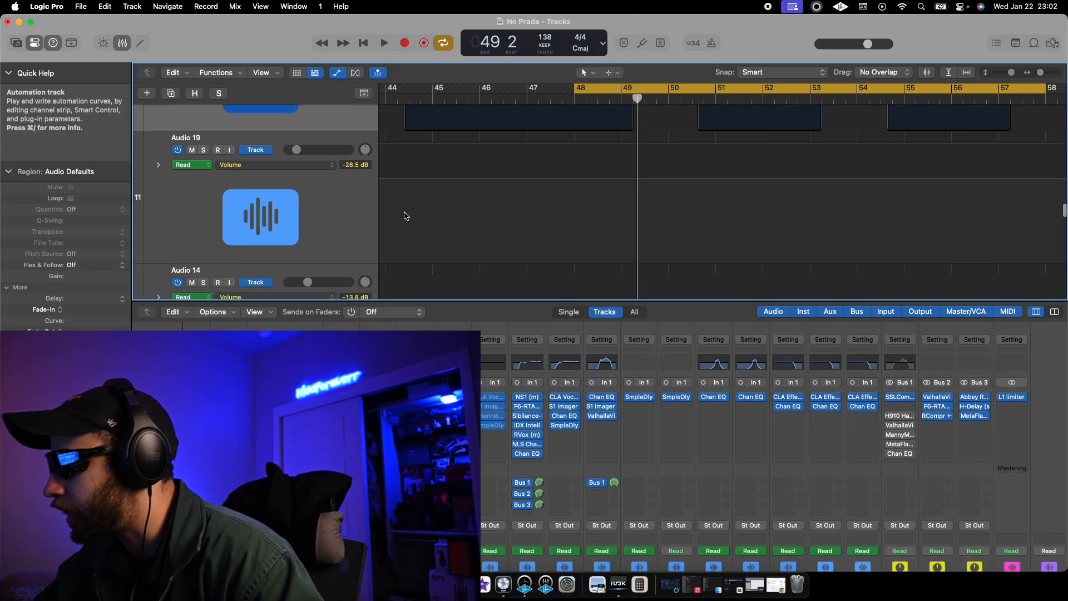
# Add a send to Bus 4 in the free send slot below Bus 3 on the Audio 9 channel strip
pyautogui.scroll(-5, 575, 501)
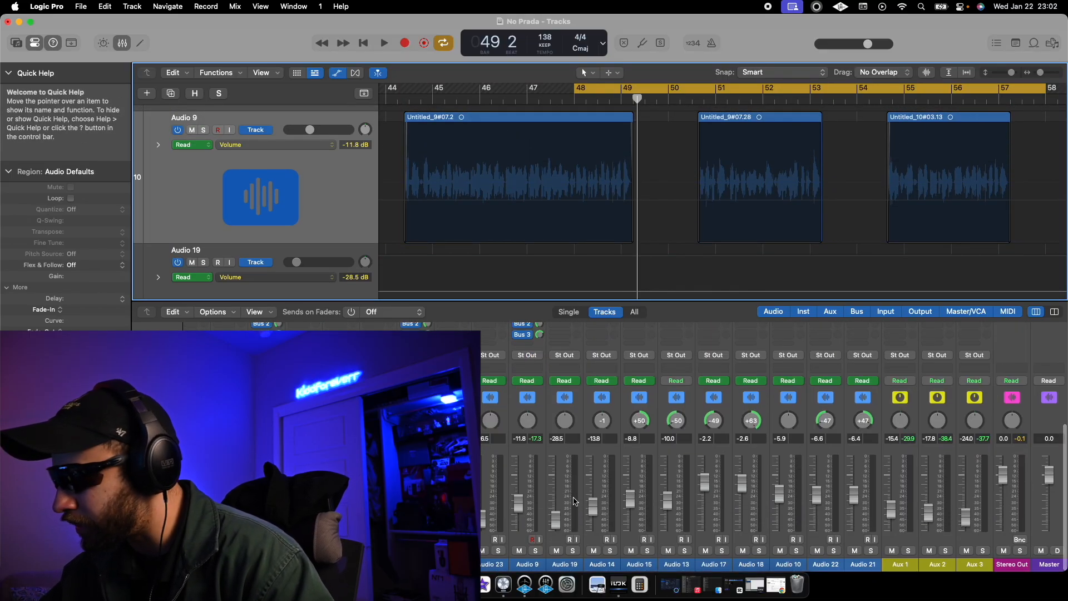
pyautogui.scroll(5, 542, 437)
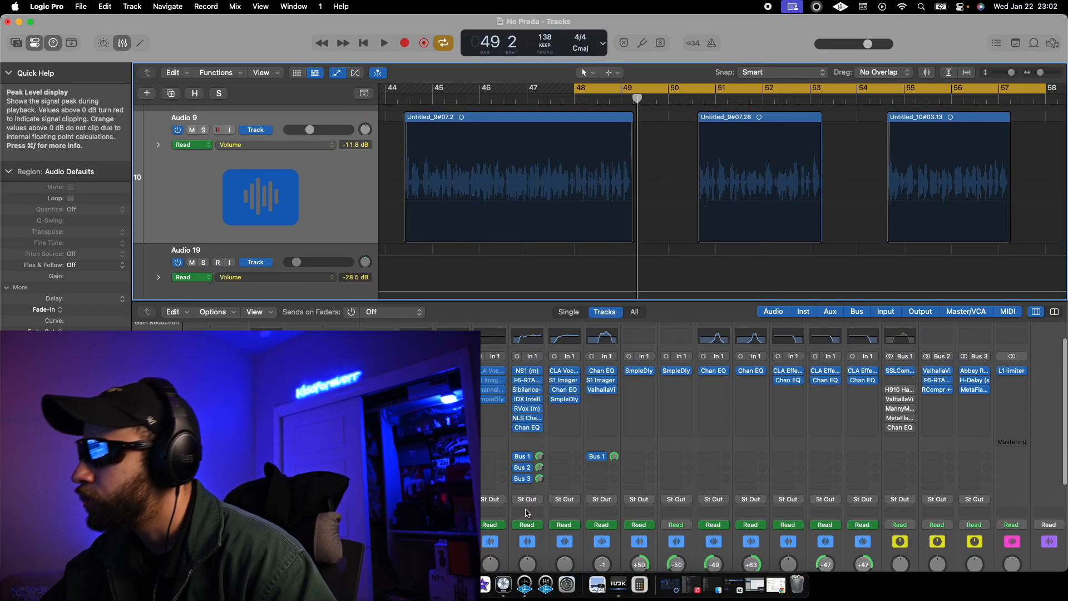
pyautogui.click(526, 489)
pyautogui.moveTo(537, 549)
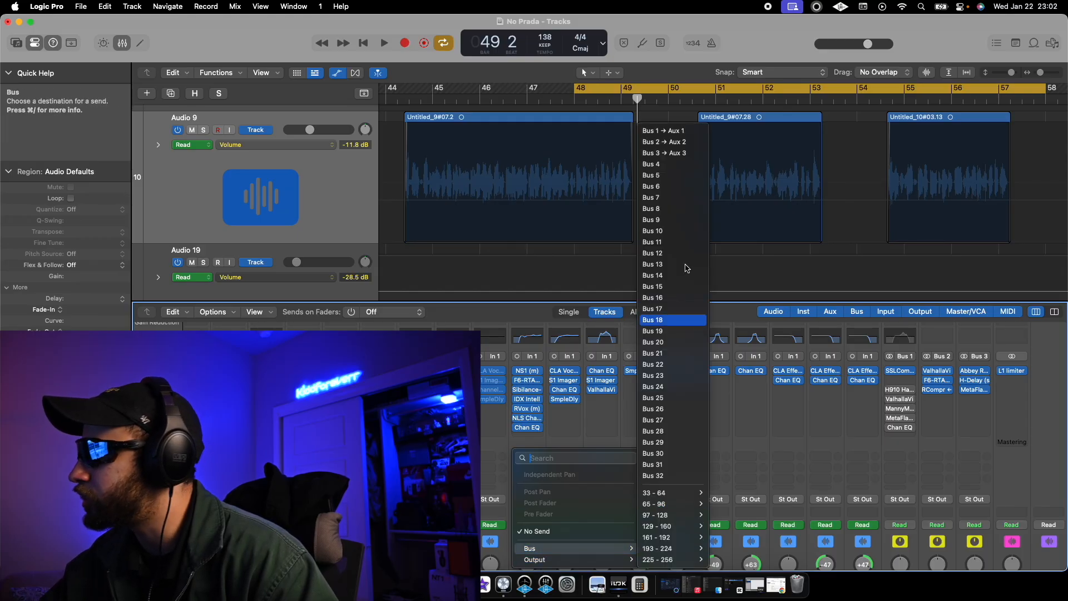
pyautogui.click(661, 166)
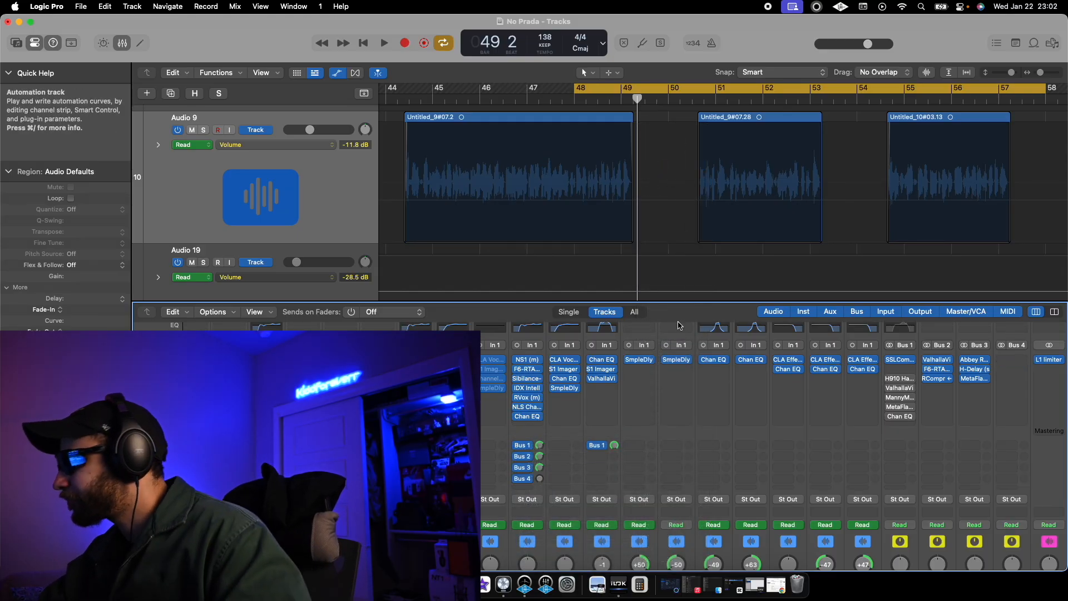
# Insert the H-Delay stereo plug-in on the Aux 4 channel fed by Bus 4, and close its window
pyautogui.hscroll(2, 779, 361)
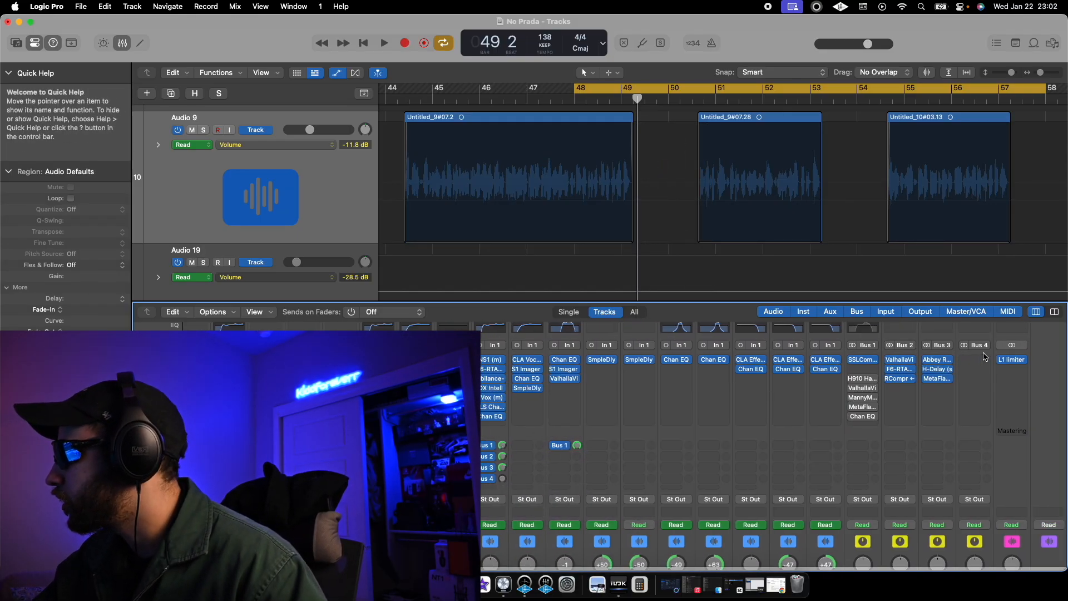
pyautogui.click(983, 359)
pyautogui.moveTo(884, 372)
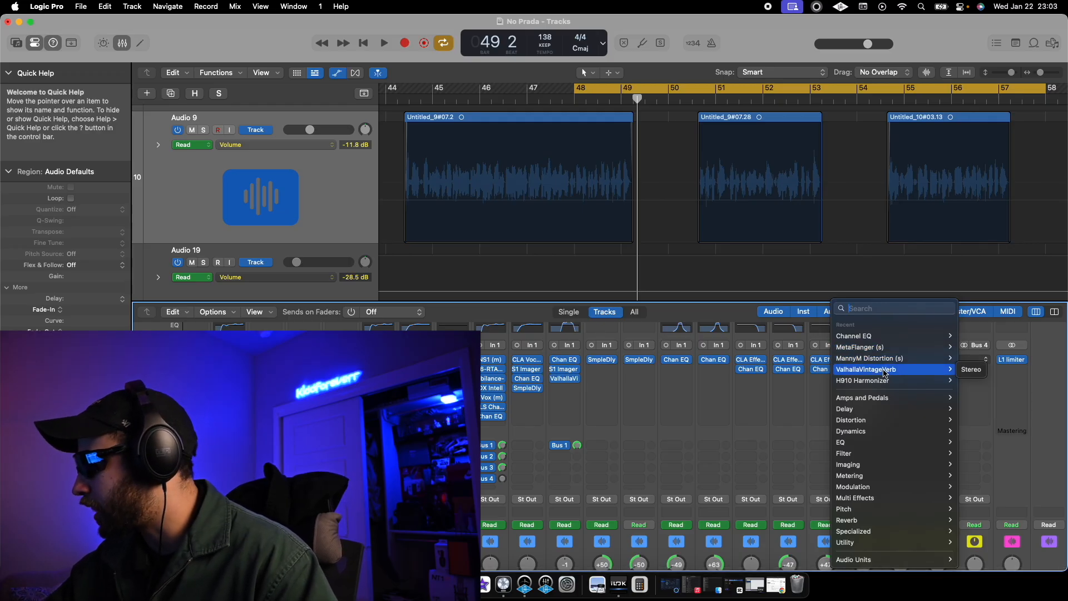
pyautogui.write('h')
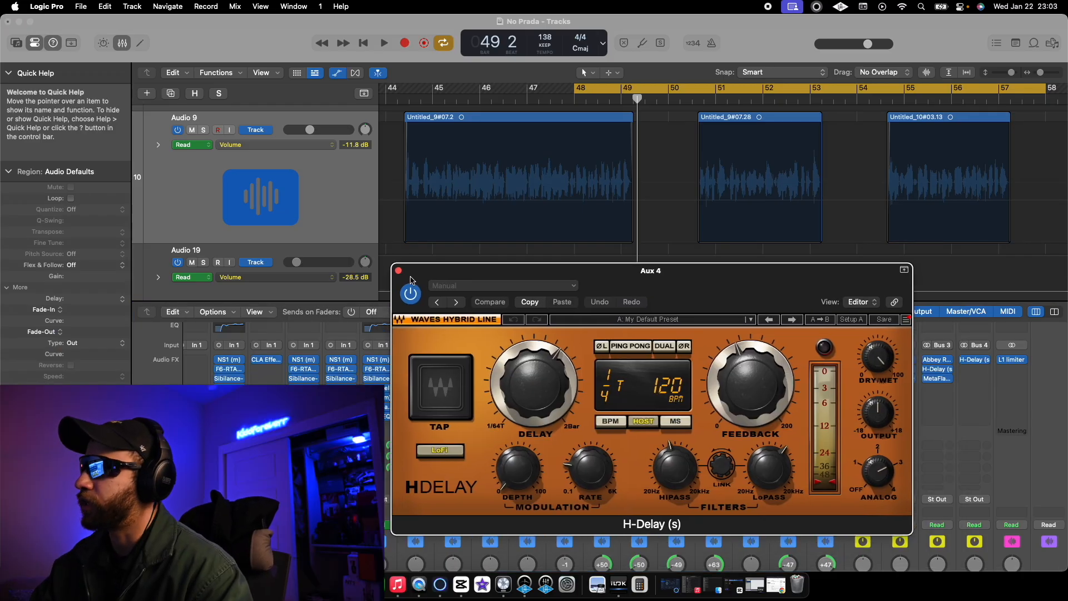
pyautogui.click(398, 270)
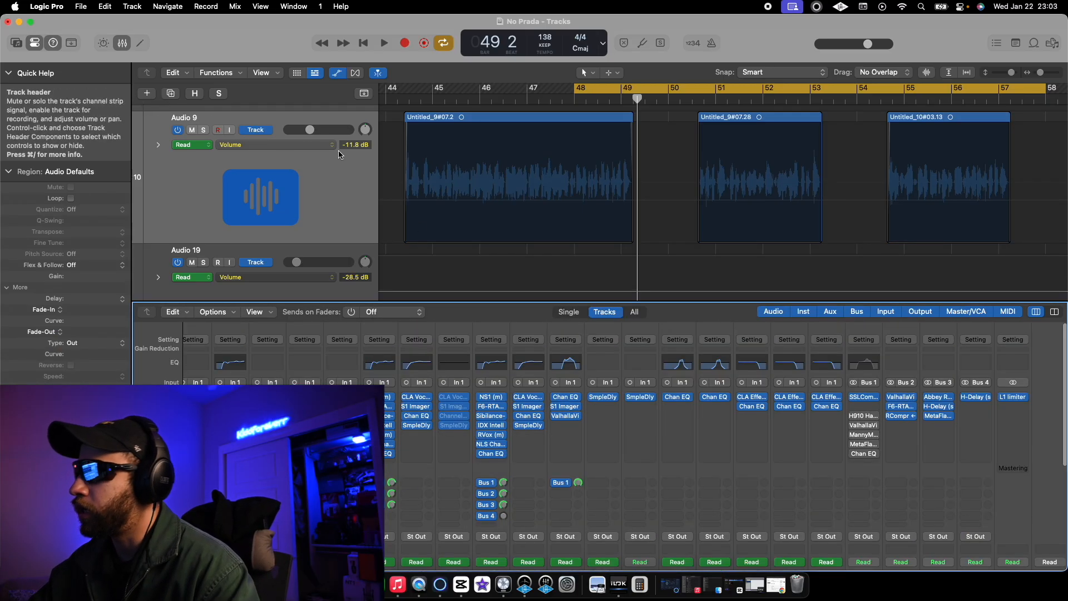
# Show the absolute Send 4 → Aux 4 automation parameter on the Audio 9 track
pyautogui.click(332, 146)
pyautogui.moveTo(380, 289)
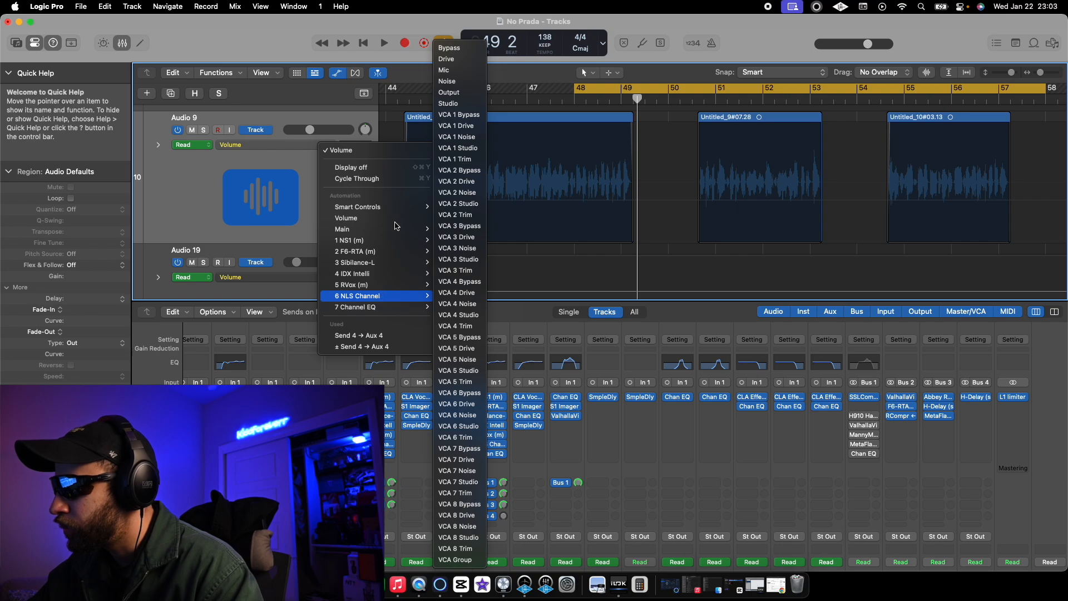
pyautogui.moveTo(401, 229)
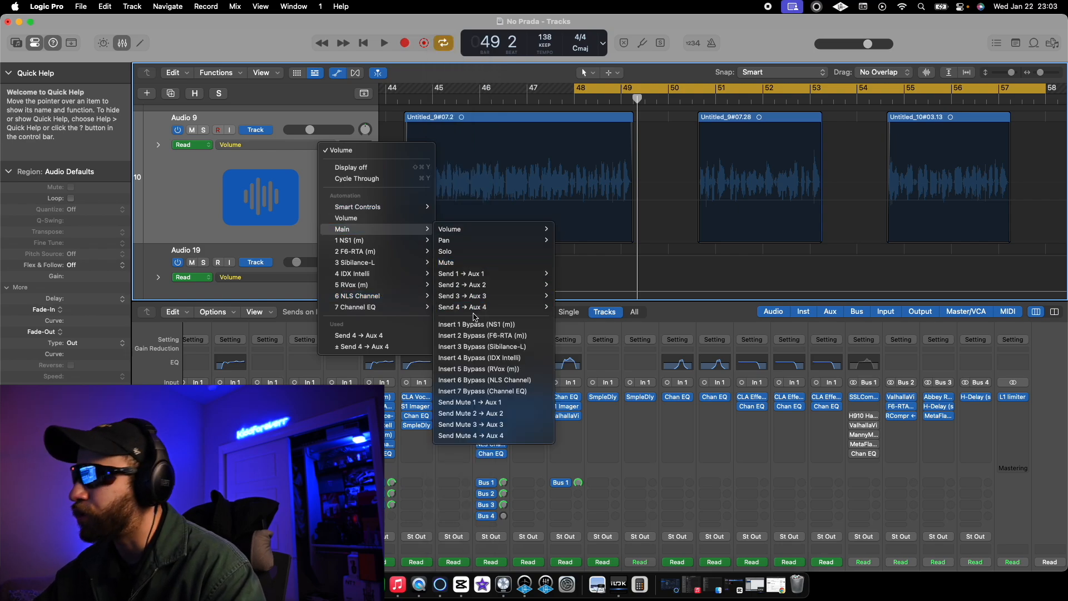
pyautogui.moveTo(485, 312)
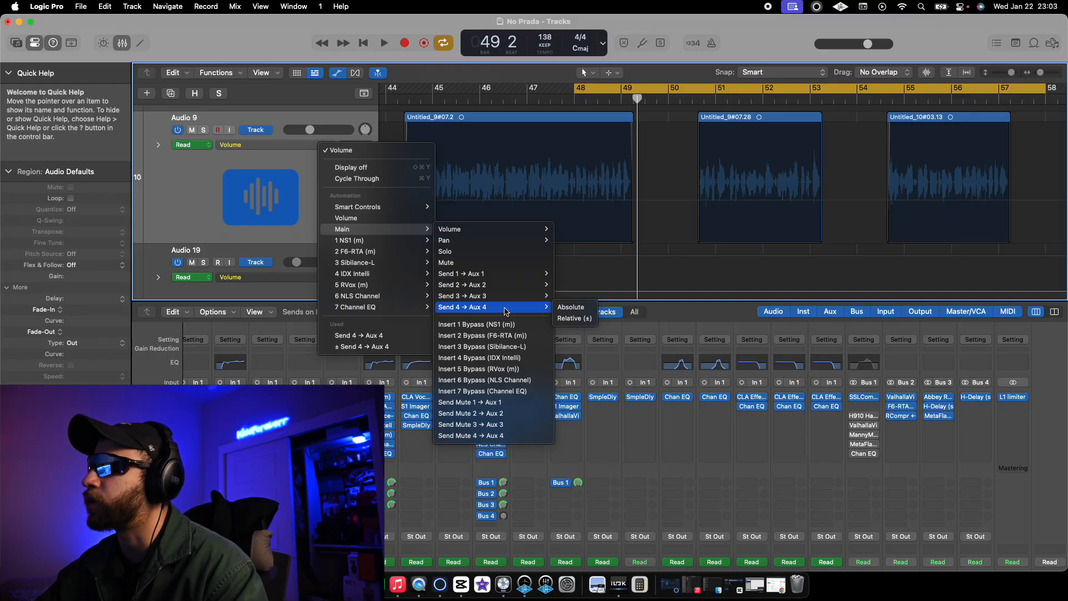
pyautogui.click(571, 308)
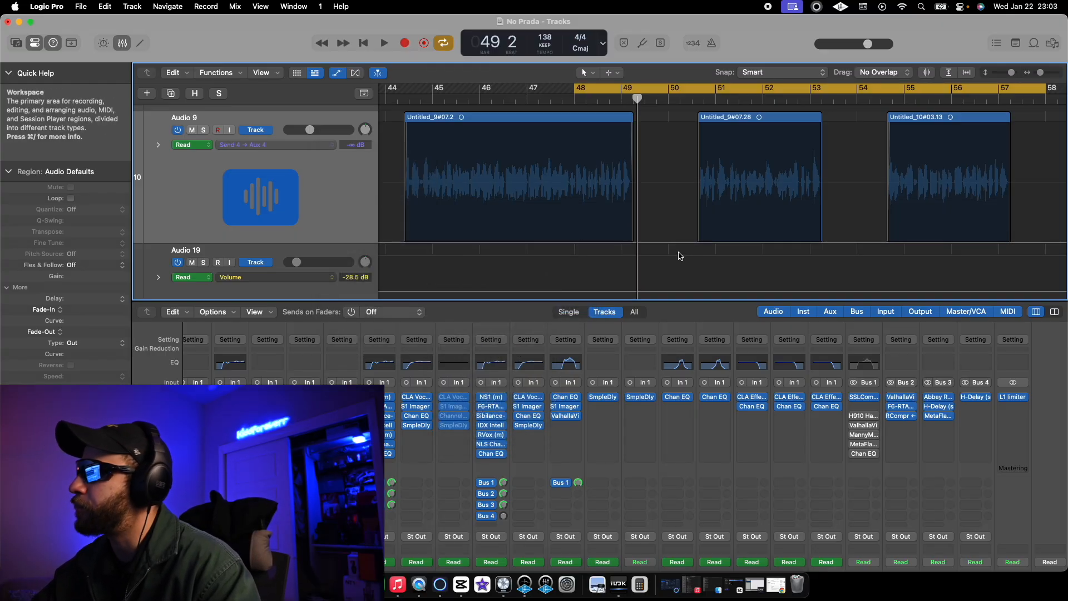
# Raise the whole Send 4 automation line on Audio 9 to -20.1 dB, auditioning the vocal before and after the change
pyautogui.press('space')
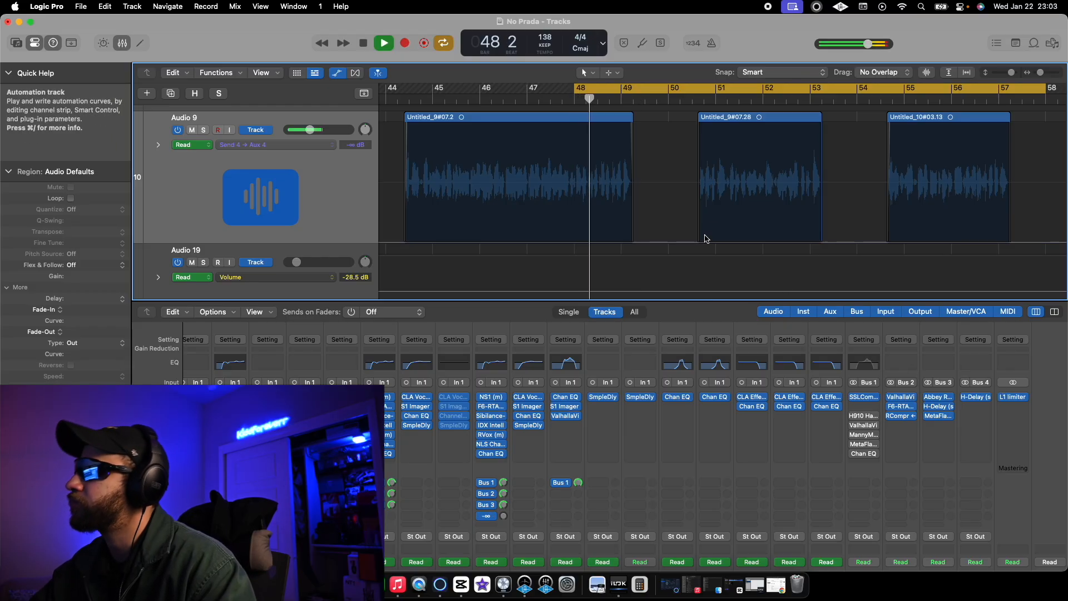
pyautogui.press('space')
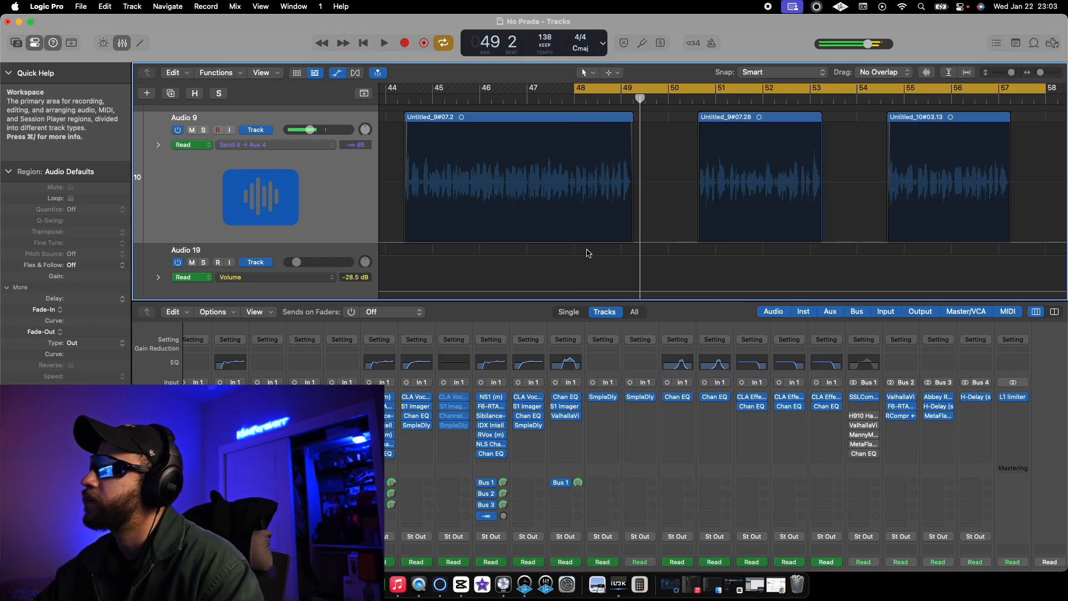
pyautogui.moveTo(612, 243); pyautogui.dragTo(627, 216)
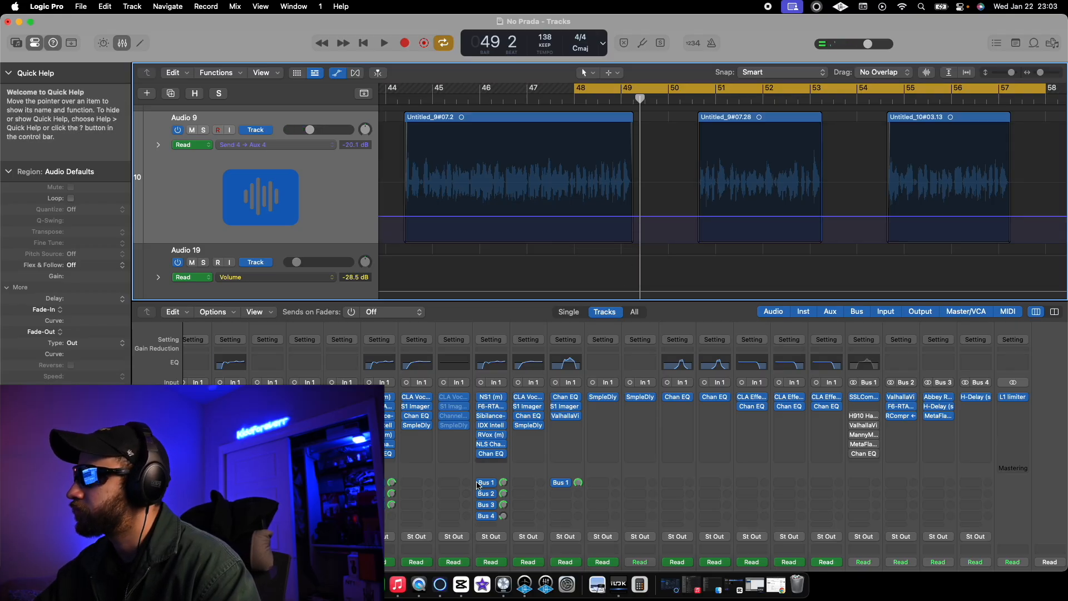
pyautogui.press('space')
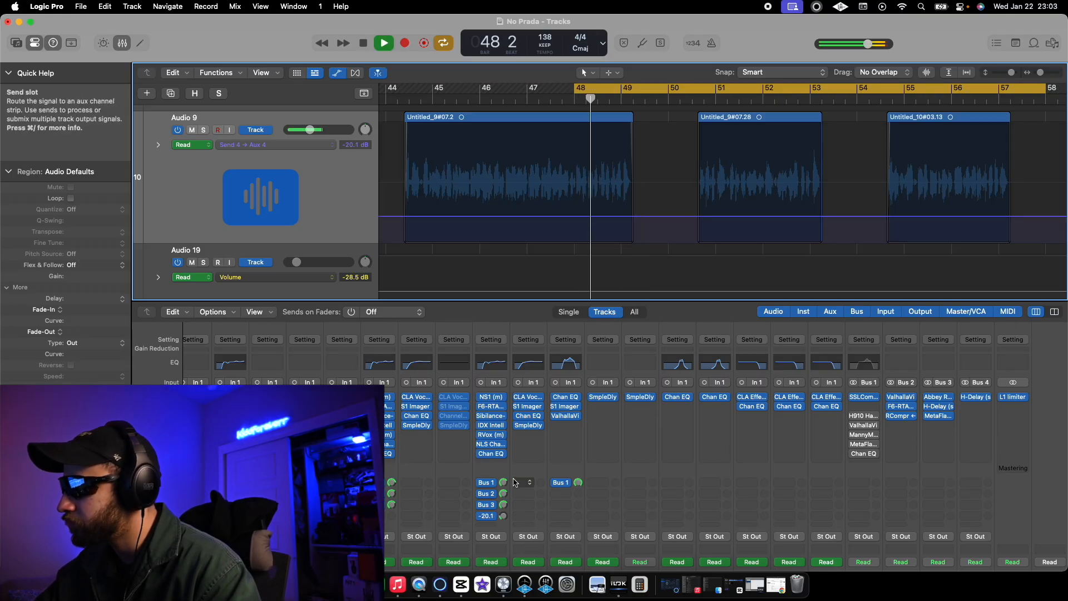
pyautogui.press('space')
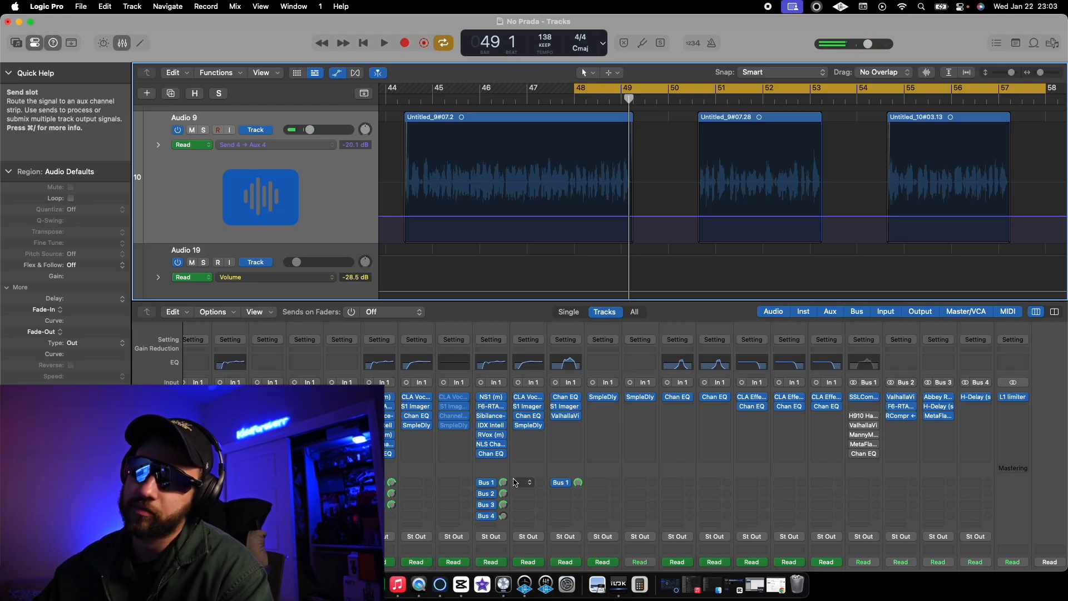
pyautogui.press('space')
pyautogui.press('space')
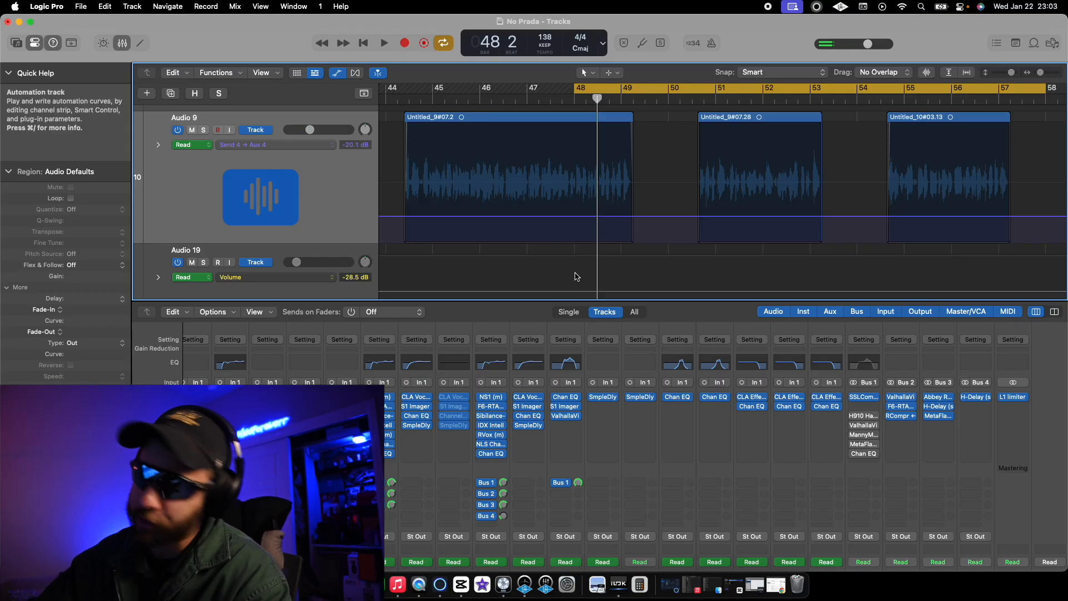
# Open the H-Delay on Aux 4, check its delay time and tempo sync, and close it
pyautogui.click(972, 397)
pyautogui.moveTo(639, 271); pyautogui.dragTo(608, 153)
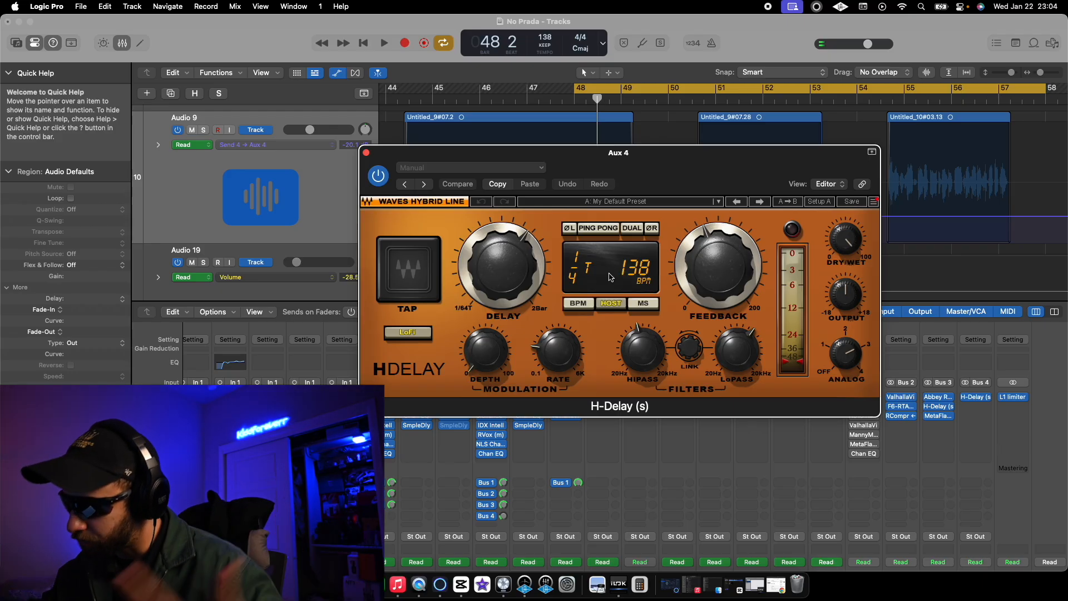
pyautogui.click(369, 155)
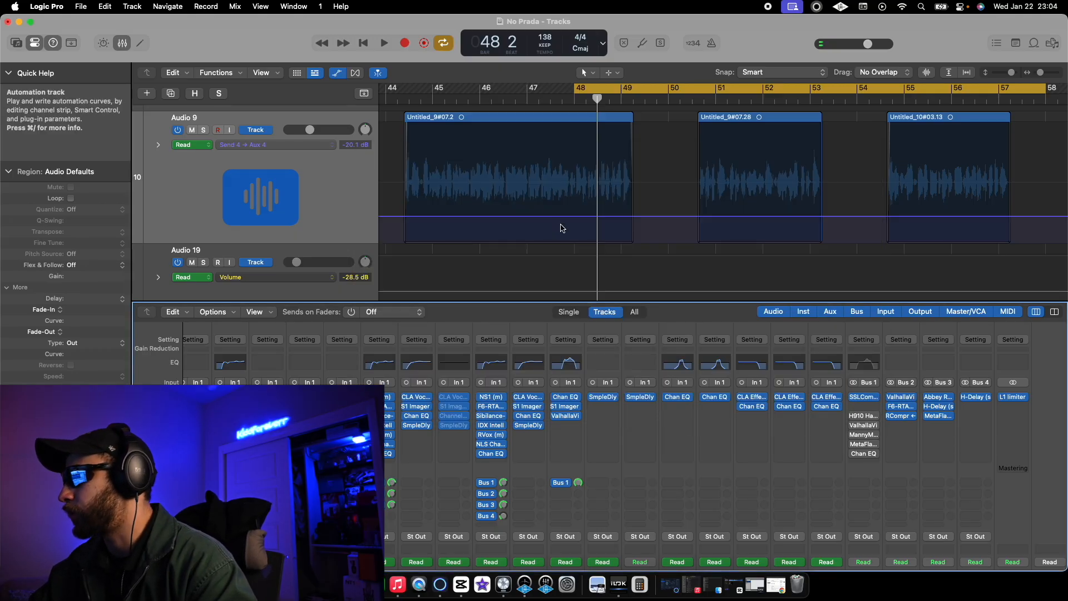
# Lower the Send 4 automation line on Audio 9 to -∞ dB and play the phrase end around bar 49 to locate its last word
pyautogui.moveTo(574, 218); pyautogui.dragTo(579, 263)
pyautogui.scroll(3, 608, 194)
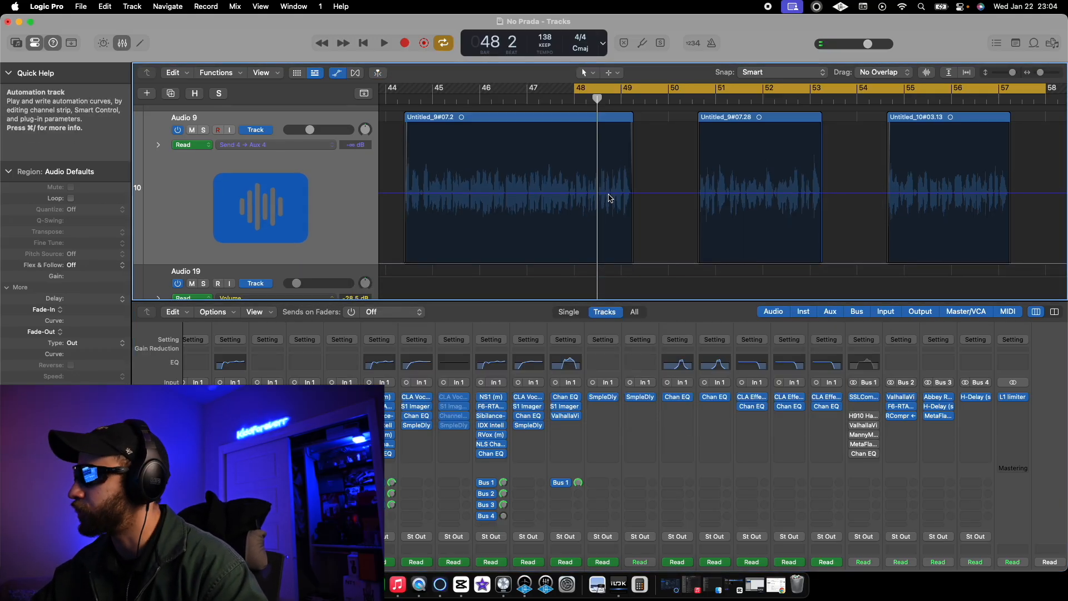
pyautogui.scroll(3, 608, 198)
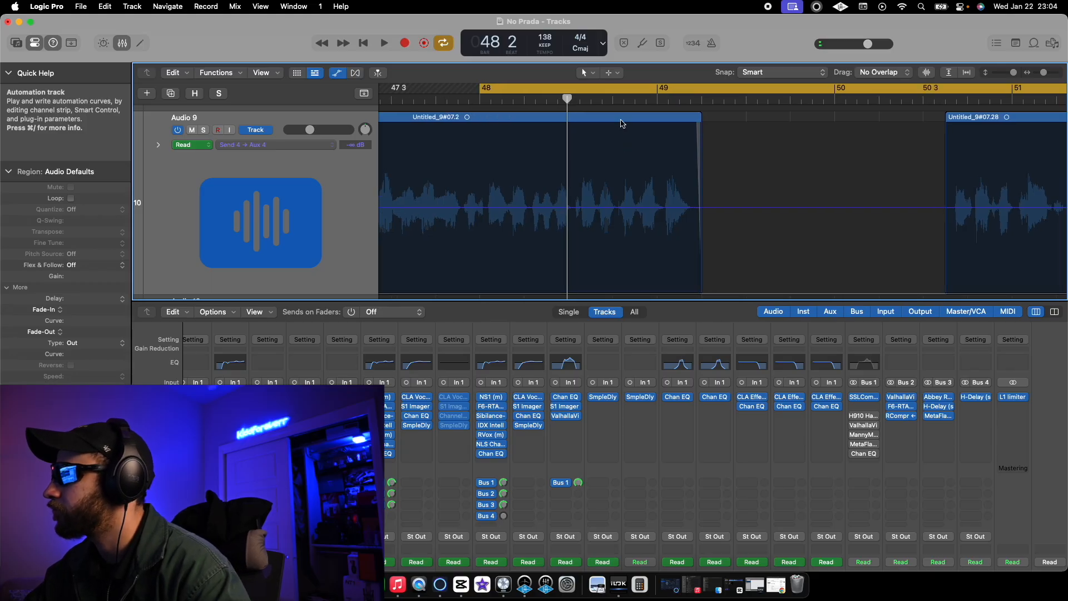
pyautogui.press('space')
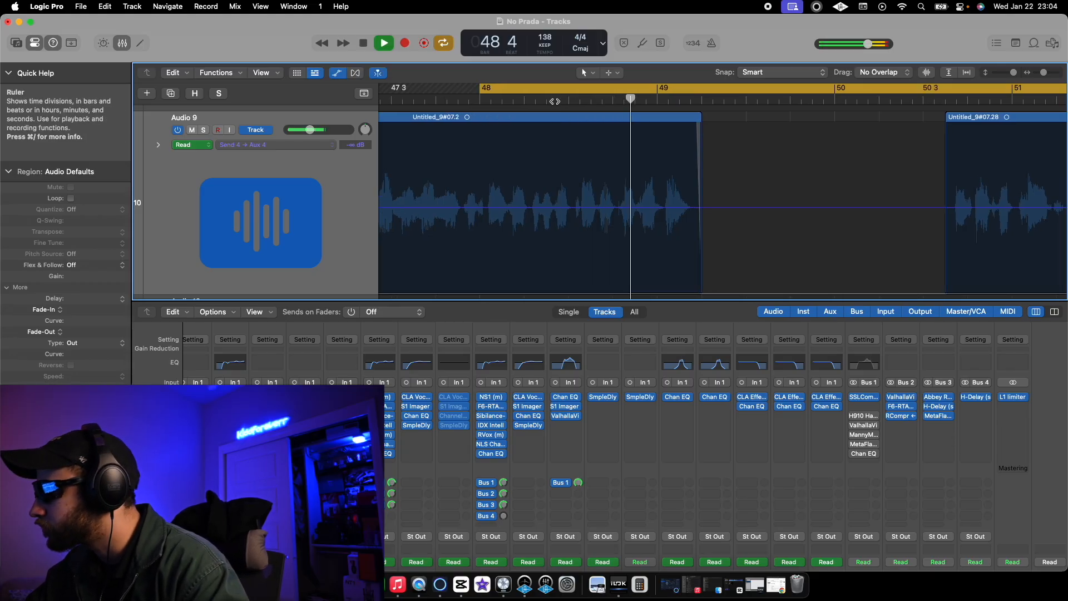
pyautogui.press('space')
# Marquee-select the phrase's last word from 49 1 1 183 to just past the region end and raise its Send 4 automation to -10.4 dB
pyautogui.scroll(4, 634, 272)
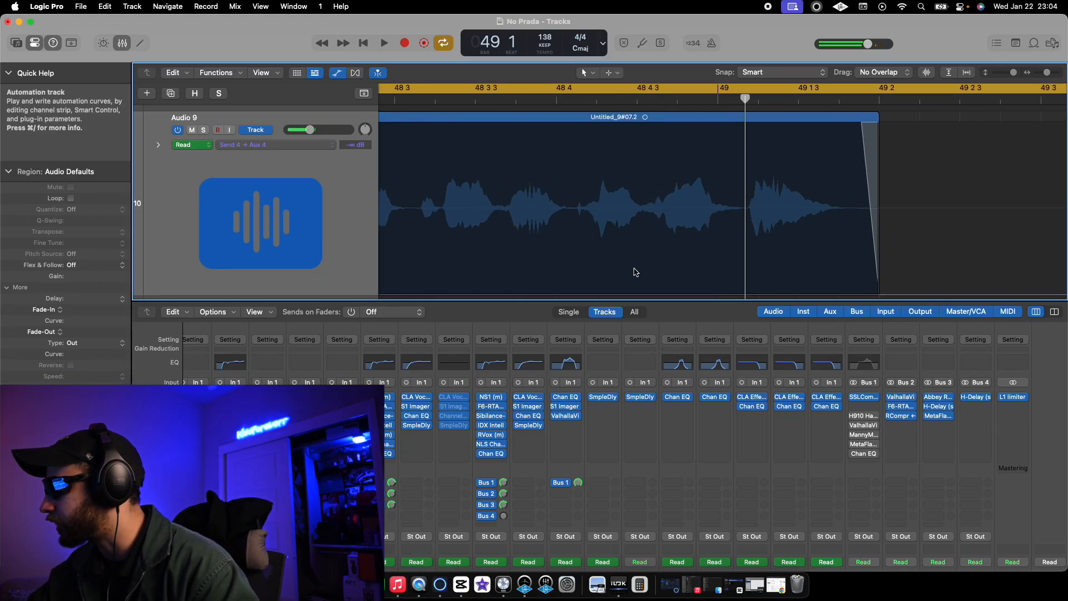
pyautogui.scroll(-2, 636, 272)
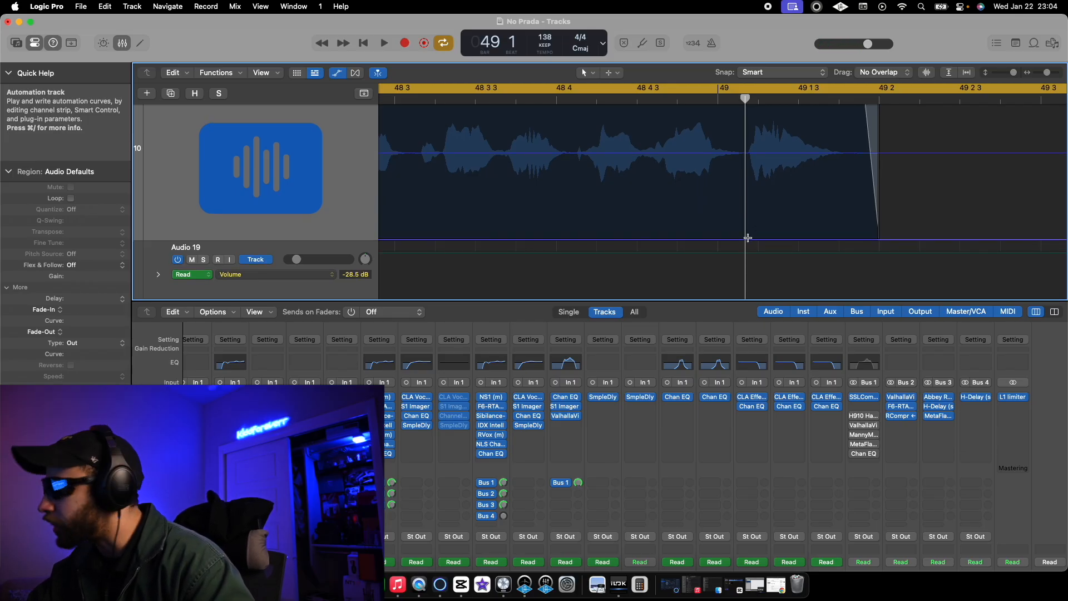
pyautogui.click(750, 238)
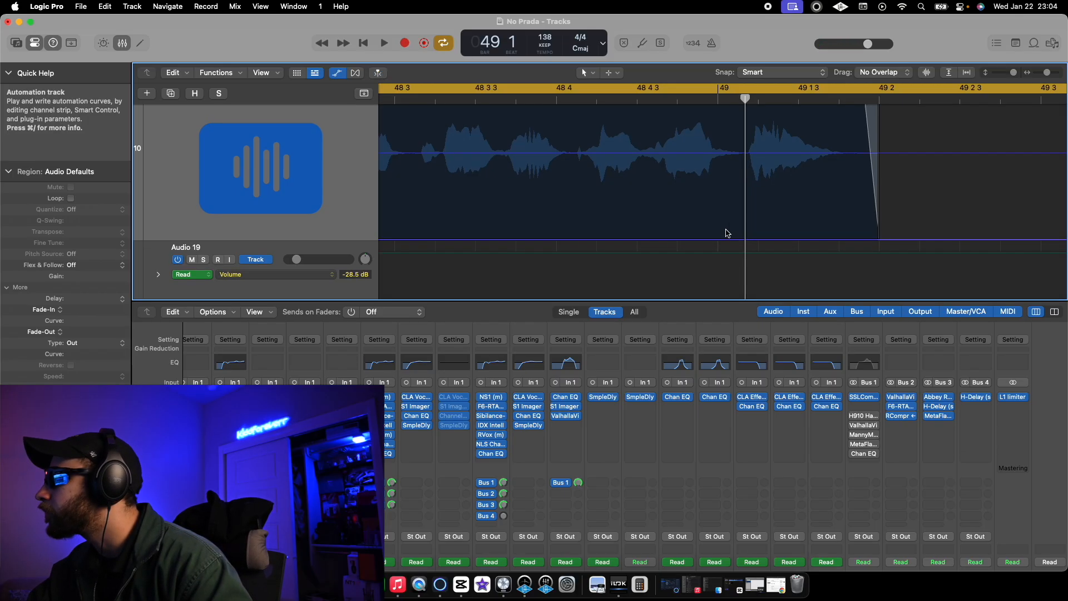
pyautogui.scroll(3, 742, 228)
pyautogui.click(764, 235)
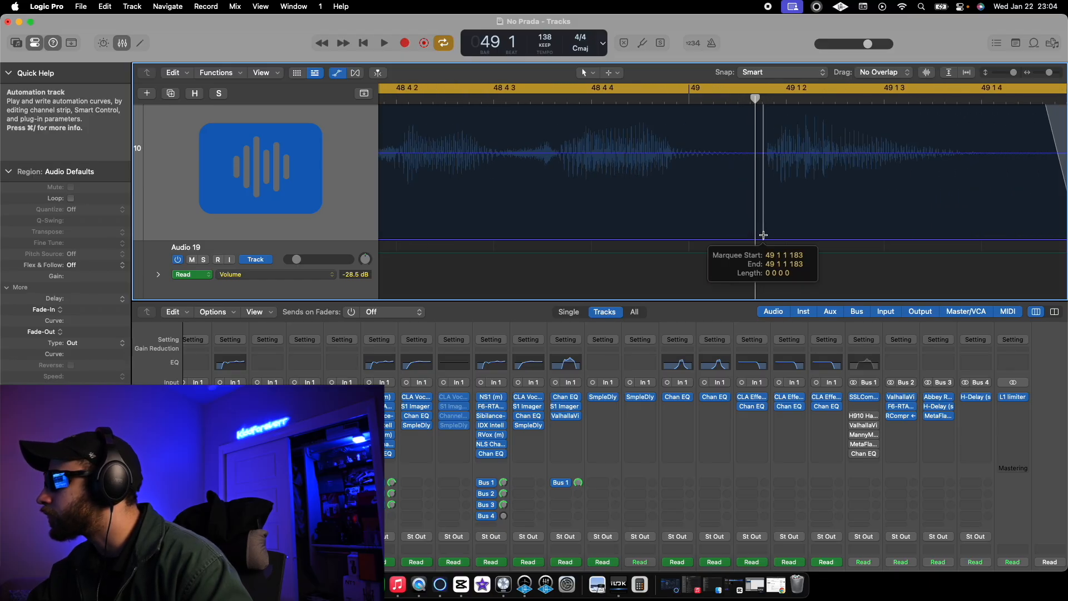
pyautogui.moveTo(764, 235); pyautogui.dragTo(1004, 233)
pyautogui.moveTo(860, 233); pyautogui.dragTo(861, 167)
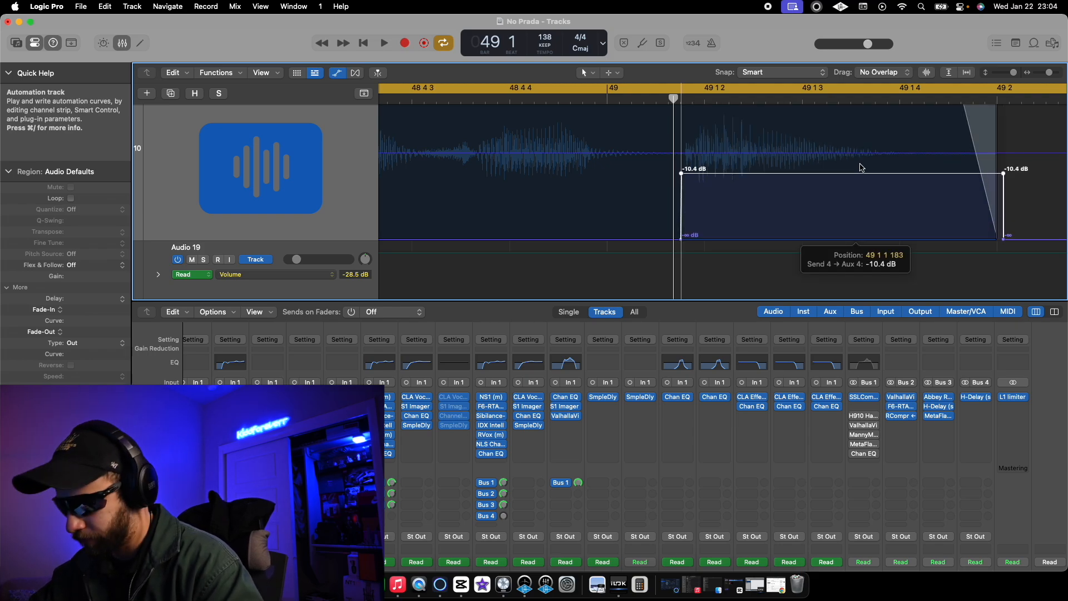
# Play back the phrase ending at bar 49 to audition the delay throw on its last word
pyautogui.scroll(-10, 751, 226)
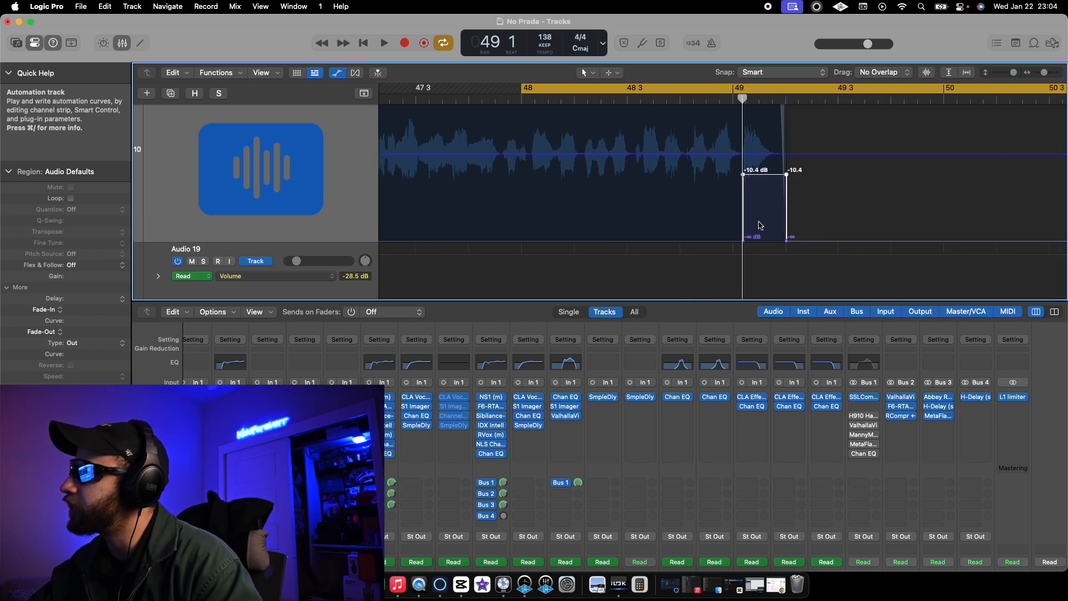
pyautogui.scroll(2, 757, 226)
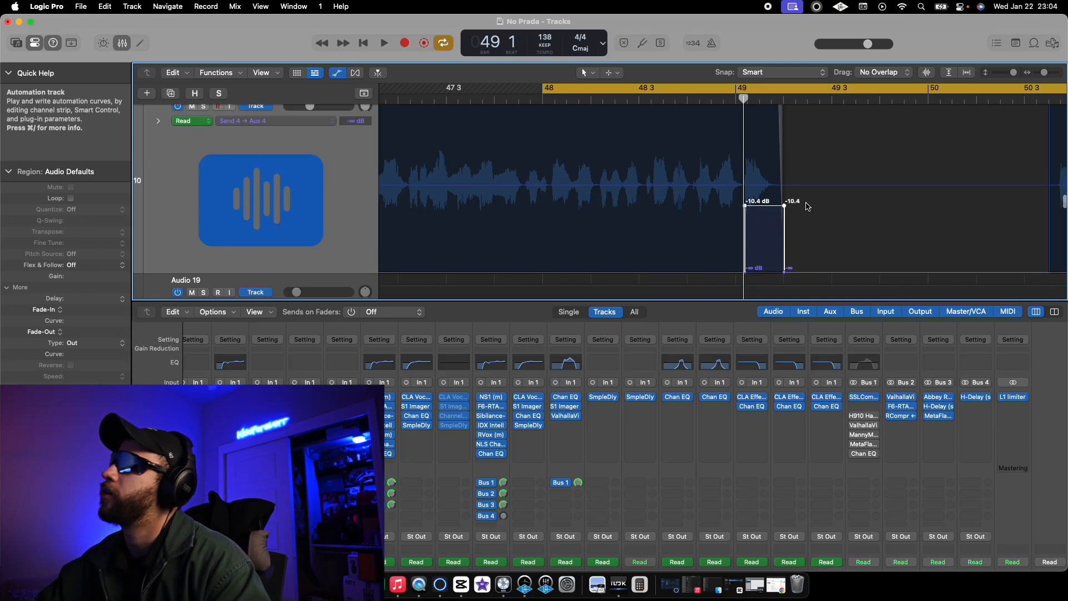
pyautogui.scroll(1, 809, 207)
pyautogui.press('space')
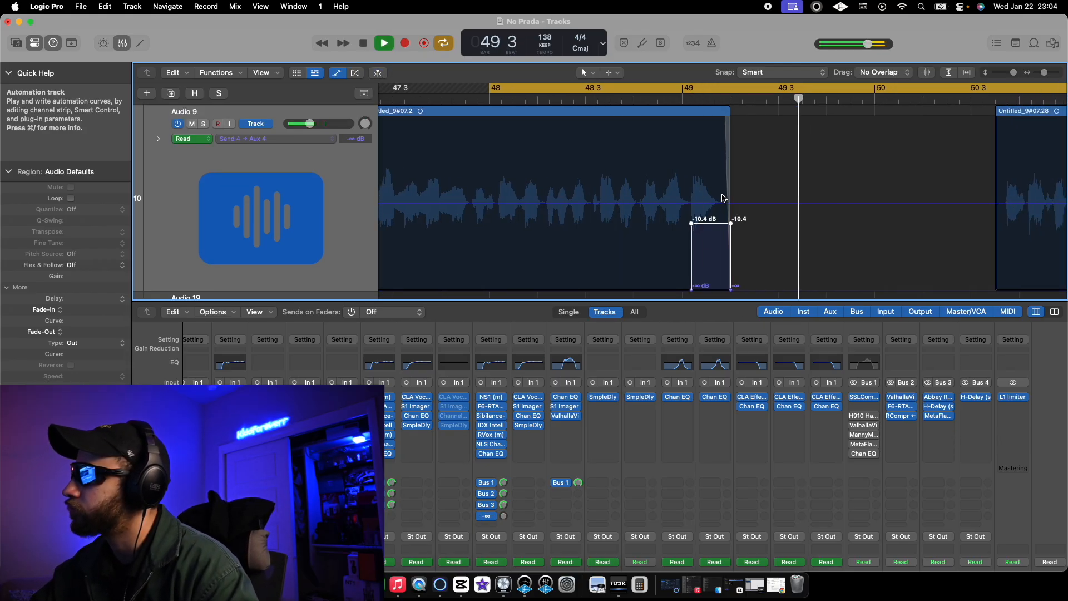
pyautogui.press('space')
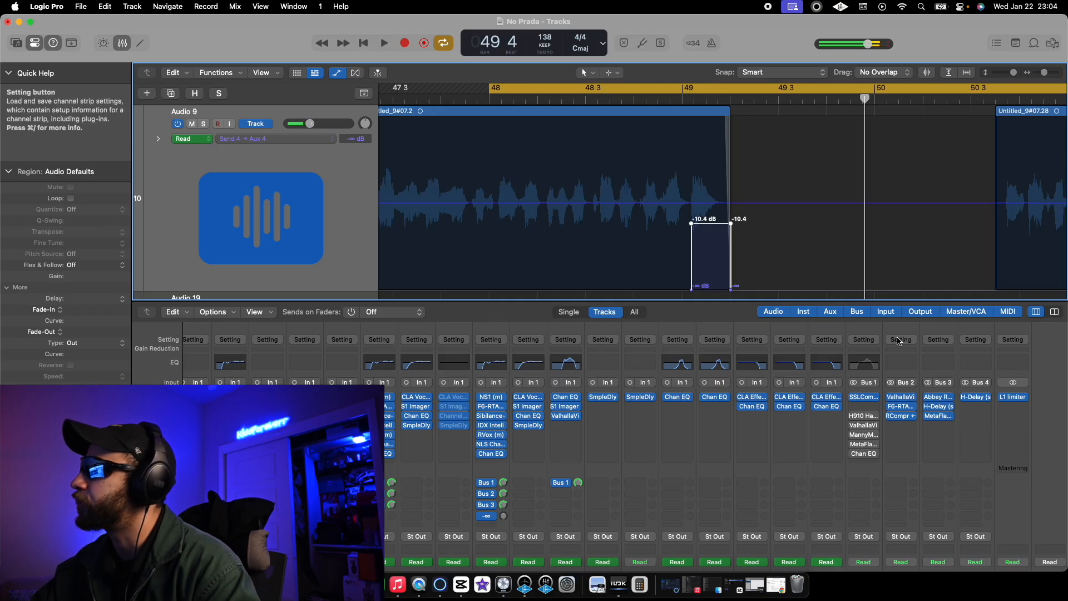
# Set the H-Delay time on Aux 4 to 1/8 and play the phrase to hear the throw
pyautogui.click(977, 399)
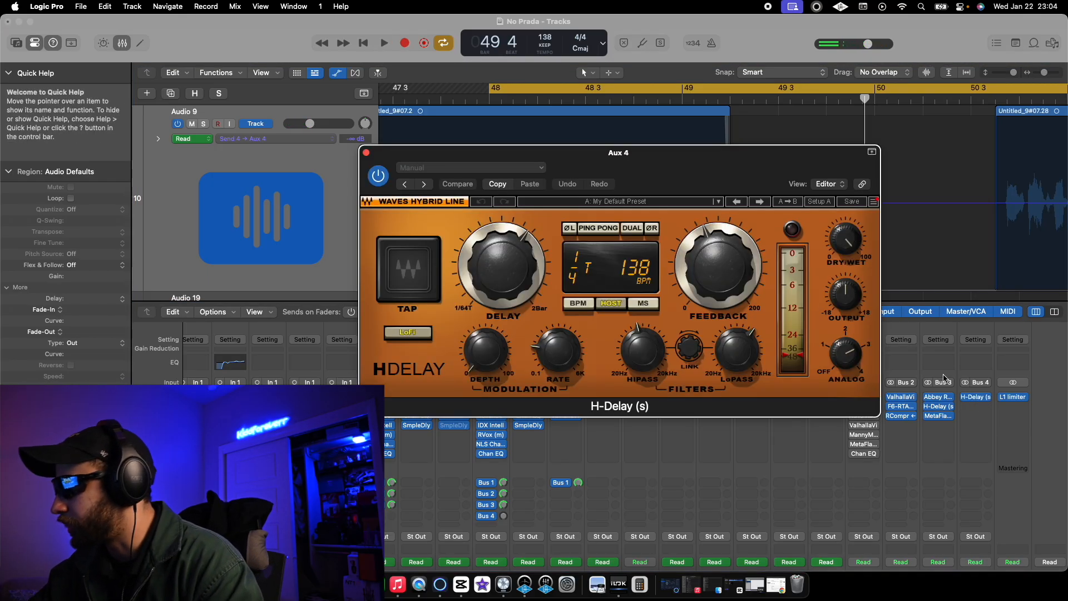
pyautogui.click(521, 231)
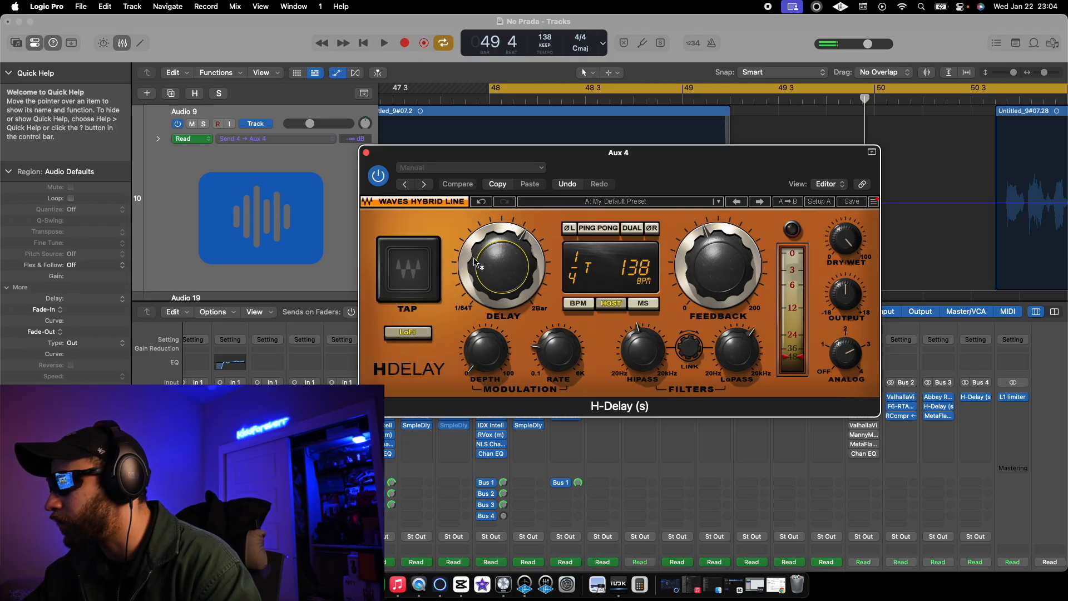
pyautogui.moveTo(482, 255); pyautogui.dragTo(483, 309)
pyautogui.press('space')
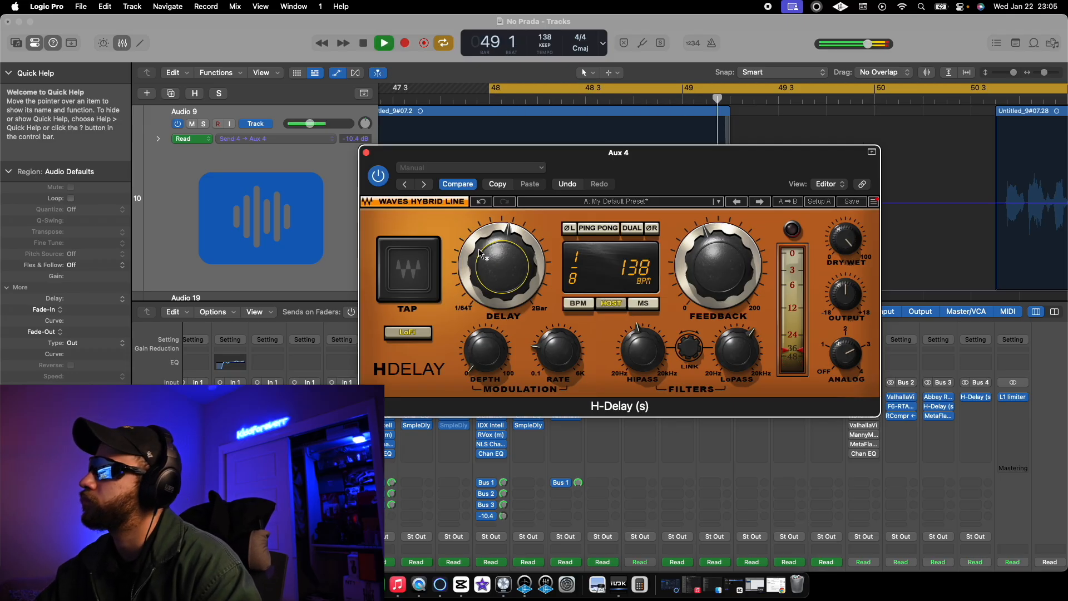
# Stop playback, set the H-Delay feedback to 26, and move the plug-in window down to uncover more of the vocal region
pyautogui.press('space')
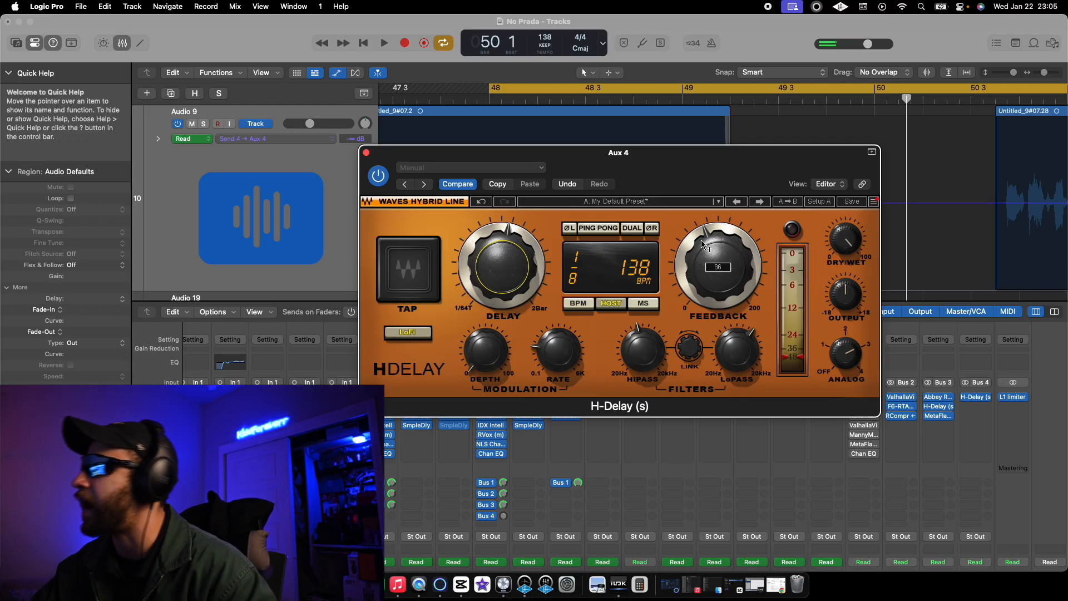
pyautogui.moveTo(707, 245); pyautogui.dragTo(693, 394)
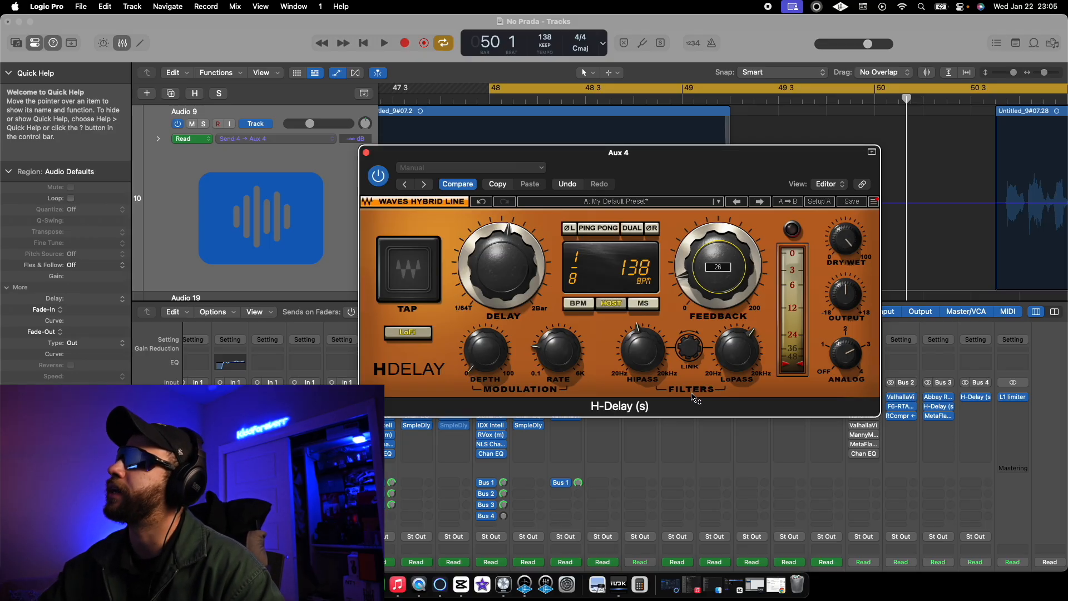
pyautogui.moveTo(694, 397); pyautogui.dragTo(699, 393)
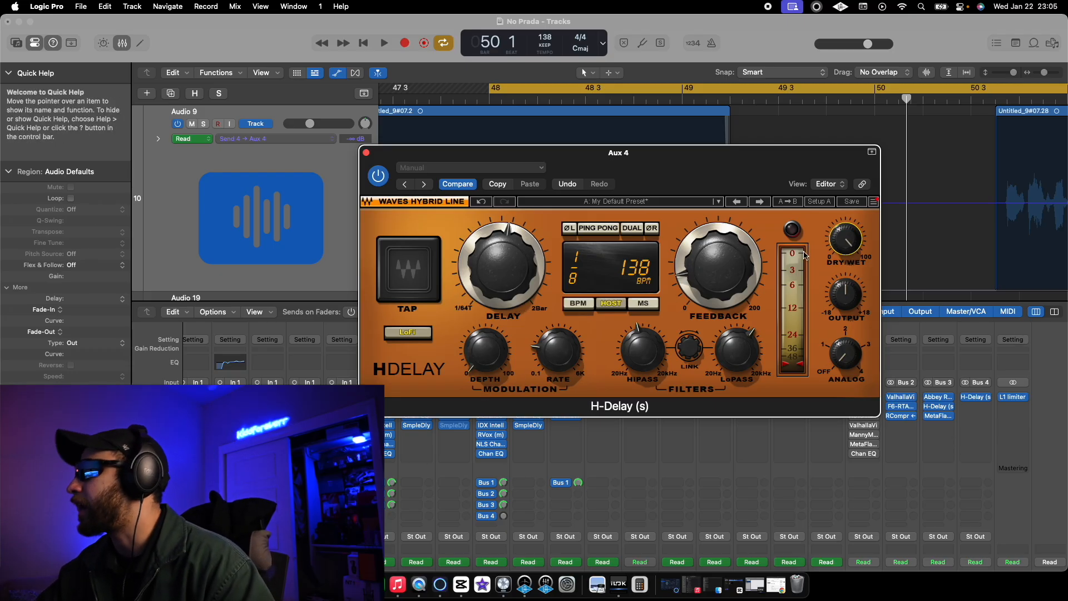
pyautogui.moveTo(833, 244)
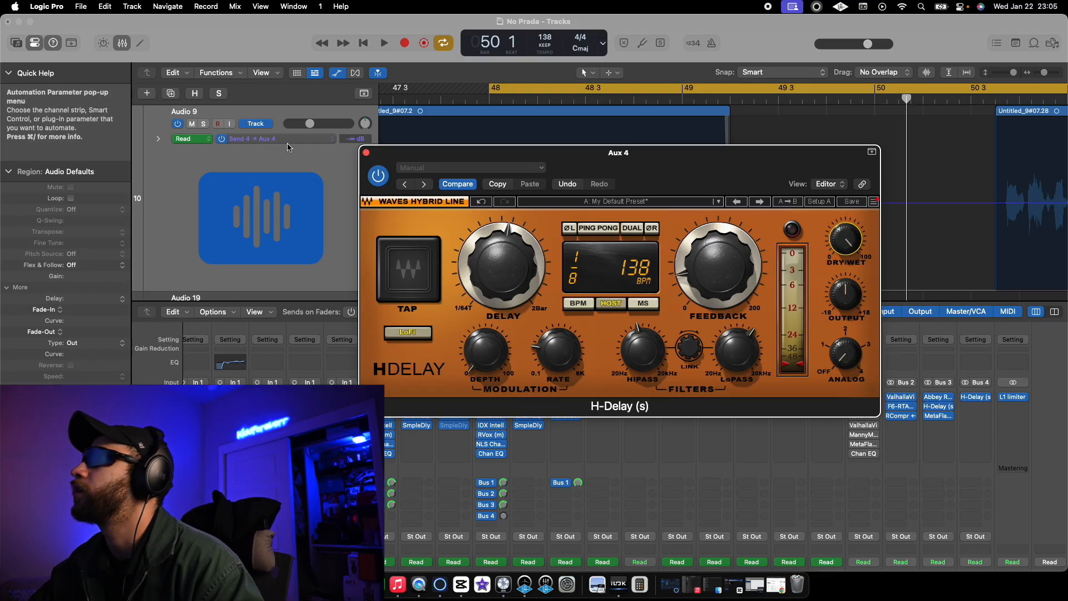
pyautogui.moveTo(449, 152); pyautogui.dragTo(430, 193)
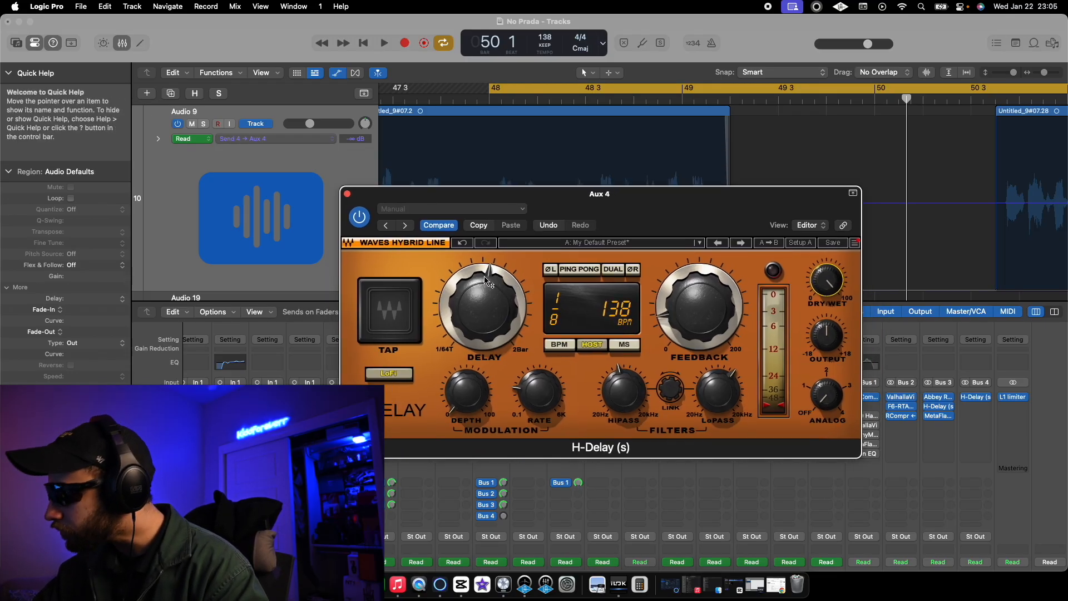
# Audition the throw on the phrase's last word with H-Delay times of dotted 1/16 and 1/4
pyautogui.press('space')
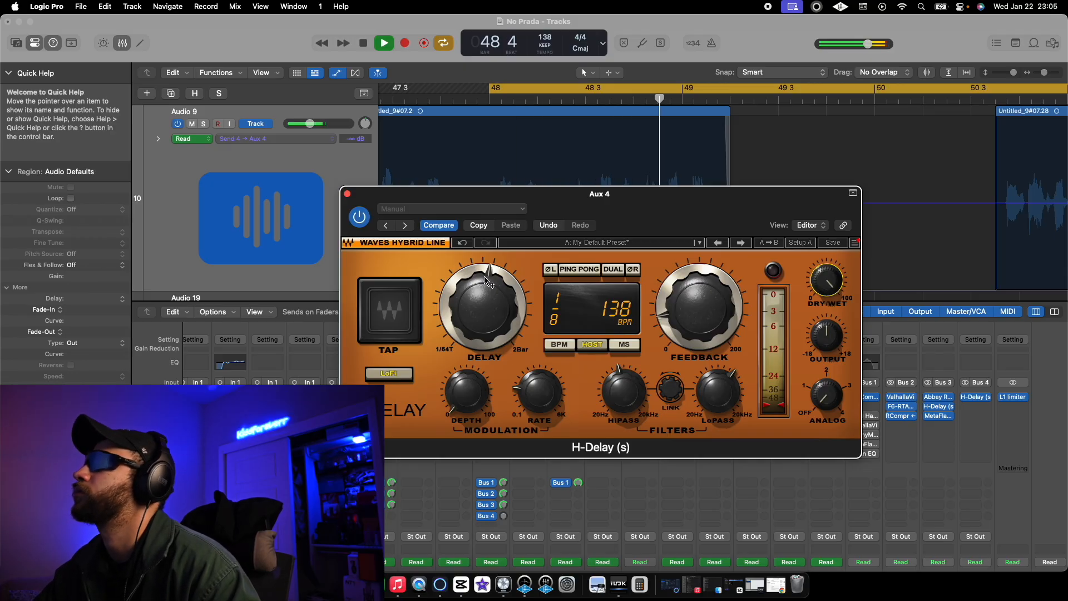
pyautogui.press('space')
pyautogui.moveTo(485, 277); pyautogui.dragTo(469, 260)
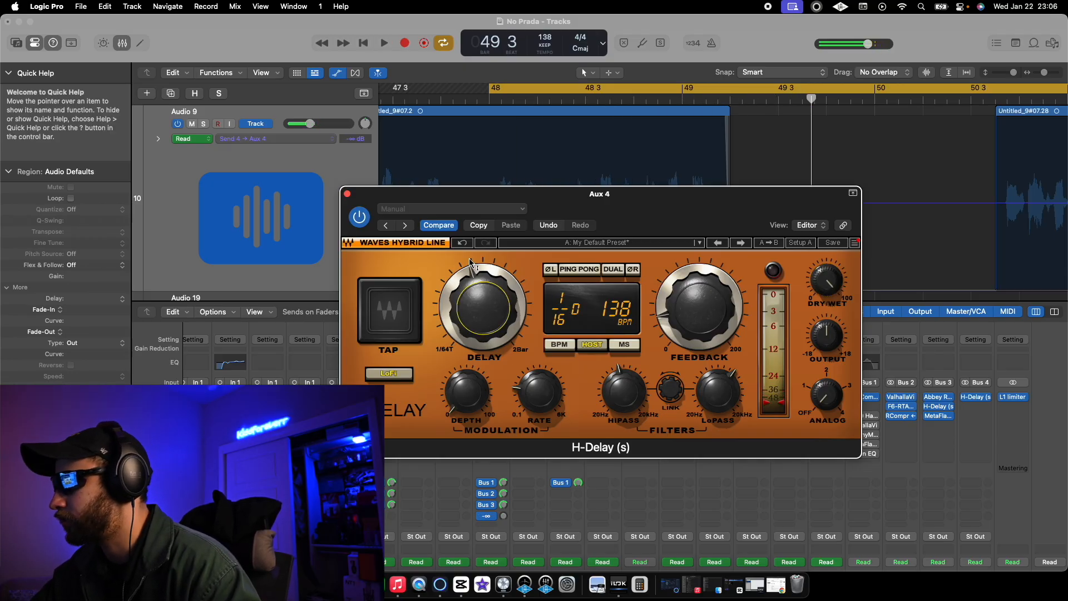
pyautogui.press('space')
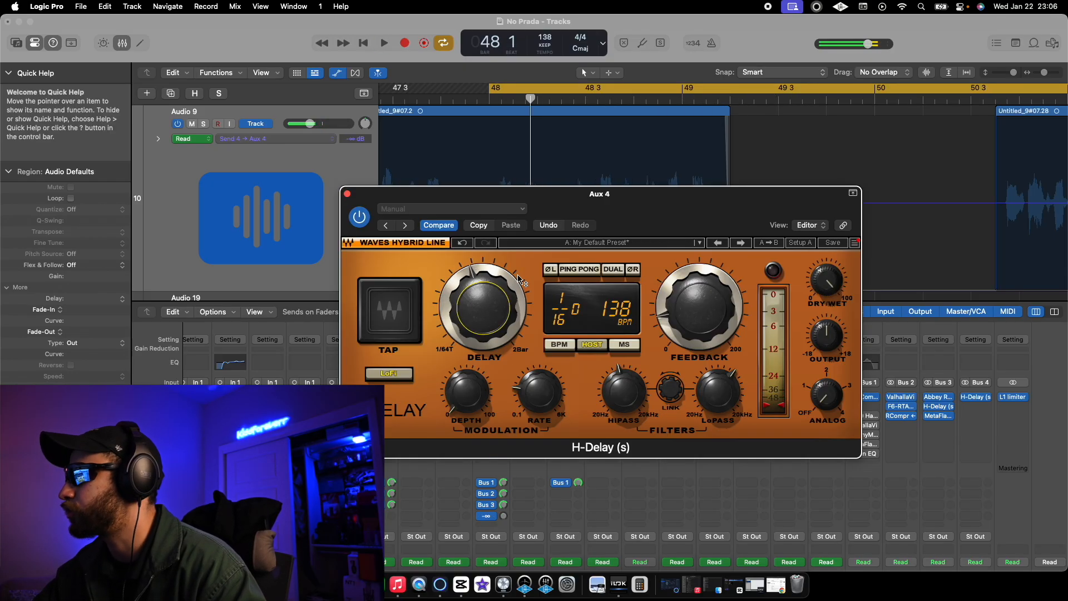
pyautogui.scroll(5, 520, 281)
pyautogui.press('space')
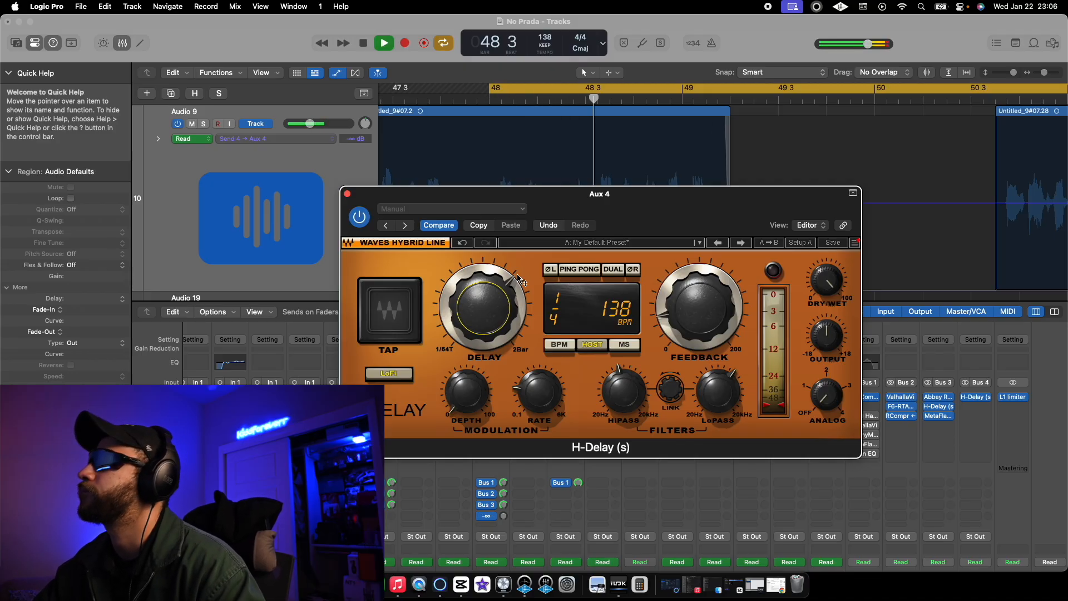
pyautogui.press('space')
# Return the H-Delay time to 1/8 and play the phrase ending at bar 49
pyautogui.scroll(1, 504, 302)
pyautogui.moveTo(477, 305); pyautogui.dragTo(482, 383)
pyautogui.scroll(-1, 507, 281)
pyautogui.press('space')
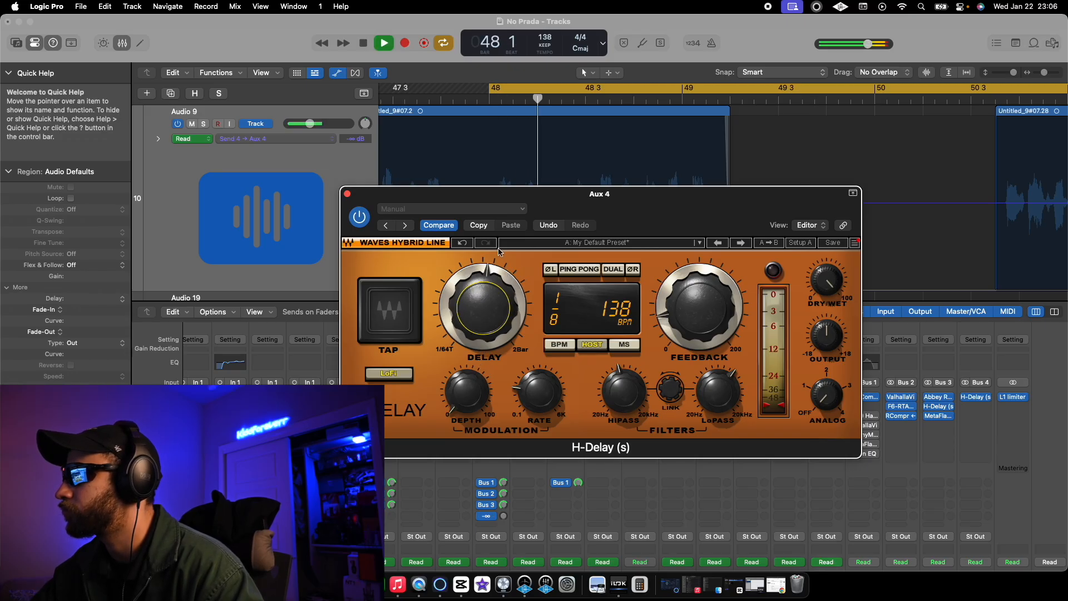
pyautogui.press('space')
# Try a 1/4 triplet H-Delay time and play the phrase end twice to judge the throw
pyautogui.moveTo(469, 283); pyautogui.dragTo(486, 240)
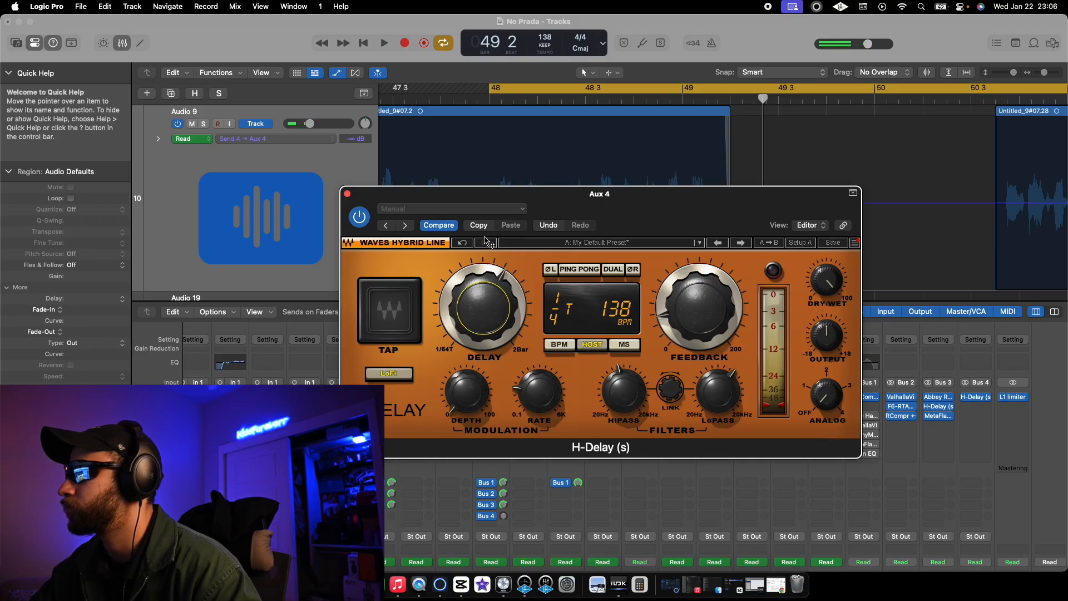
pyautogui.press('space')
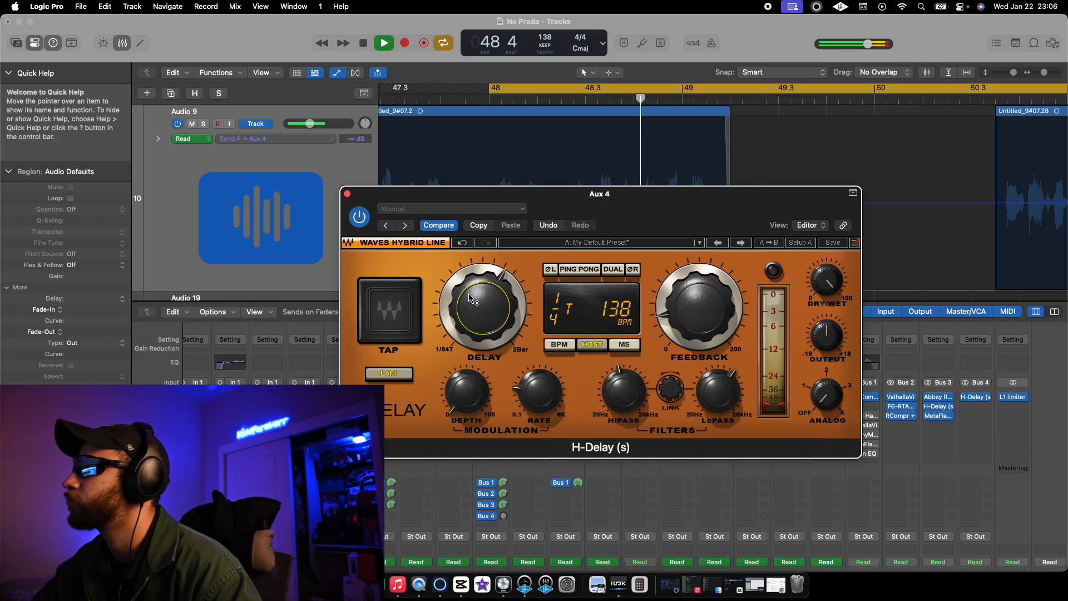
pyautogui.press('space')
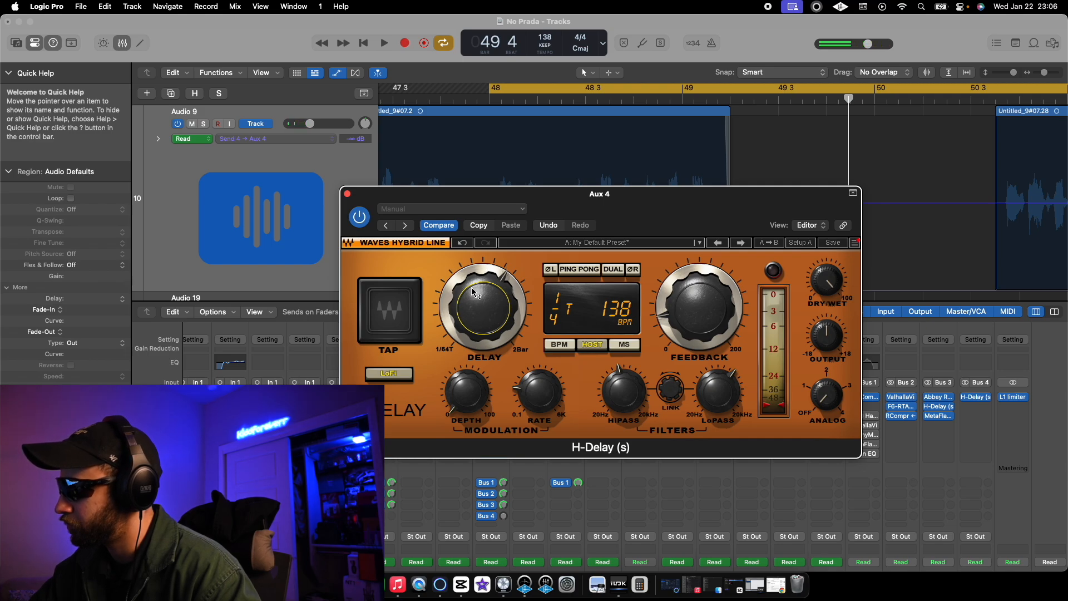
pyautogui.press('space')
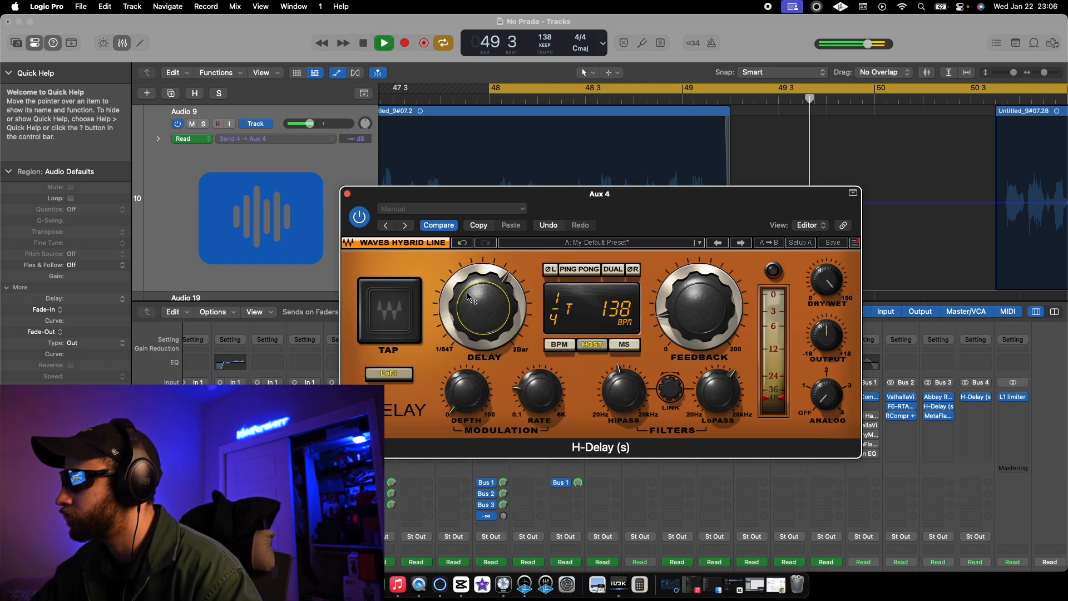
pyautogui.press('space')
# Set the H-Delay time to dotted 1/8 and replay the phrase end to hear the throw
pyautogui.moveTo(470, 304); pyautogui.dragTo(469, 347)
pyautogui.press('space')
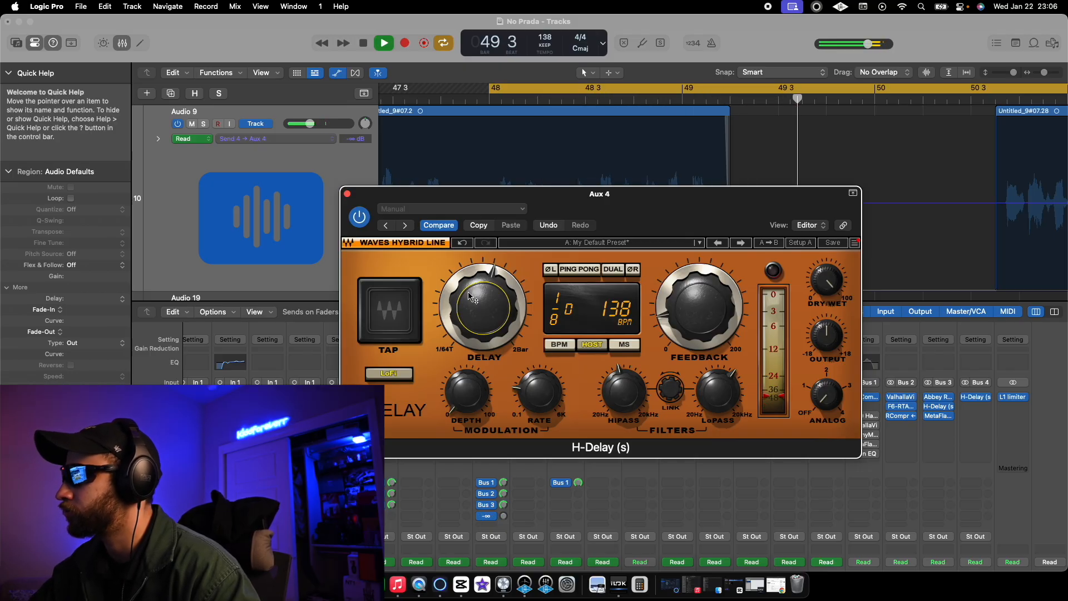
pyautogui.press('space')
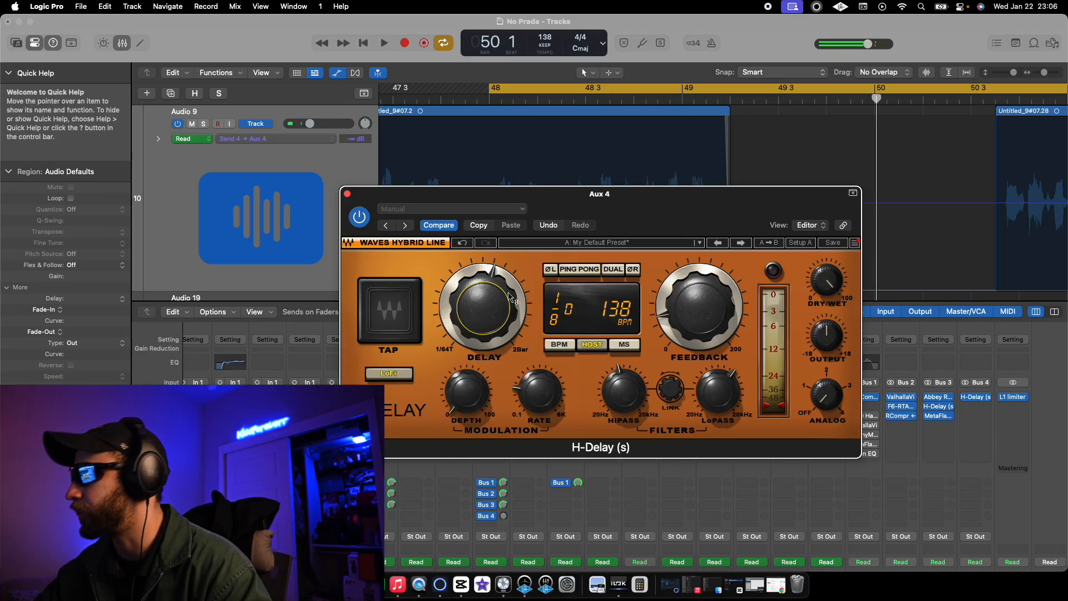
pyautogui.press('space')
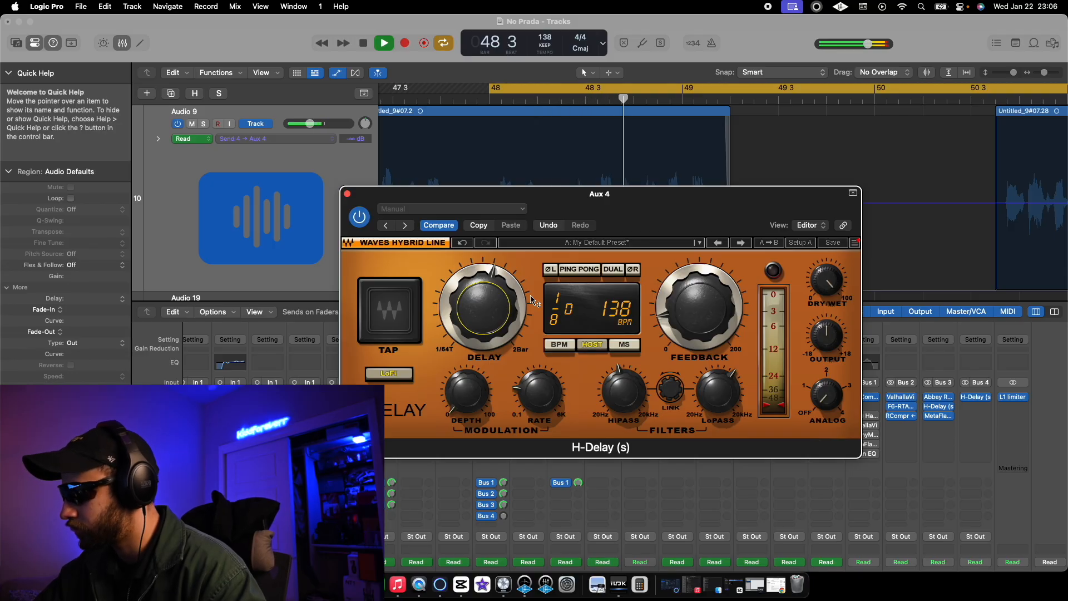
pyautogui.press('space')
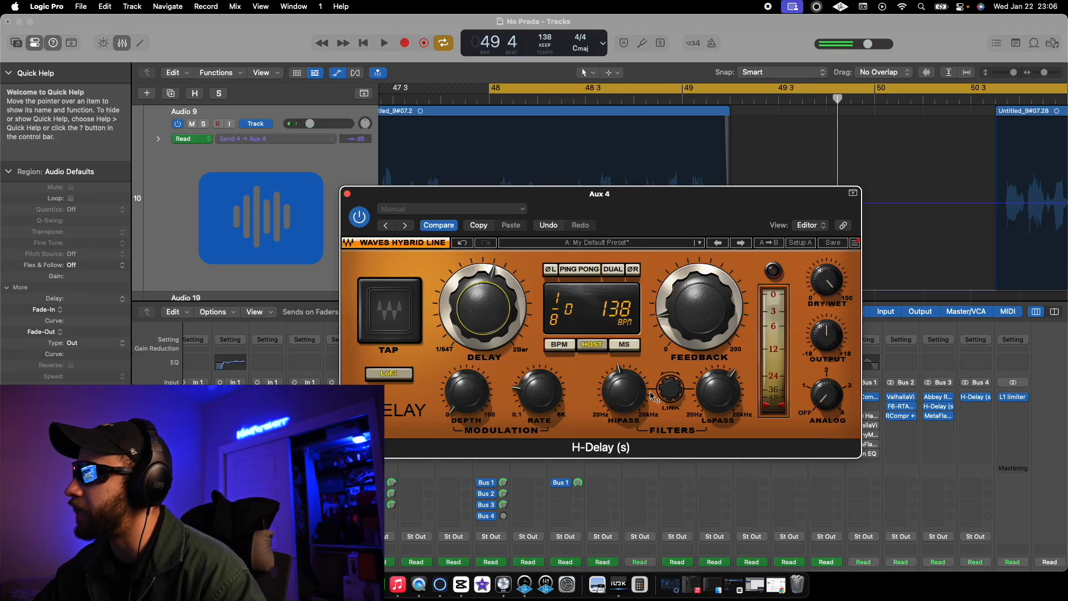
# Set the H-Delay LoPass filter to 8.10 kHz and play the phrase to hear the darker repeats
pyautogui.click(721, 408)
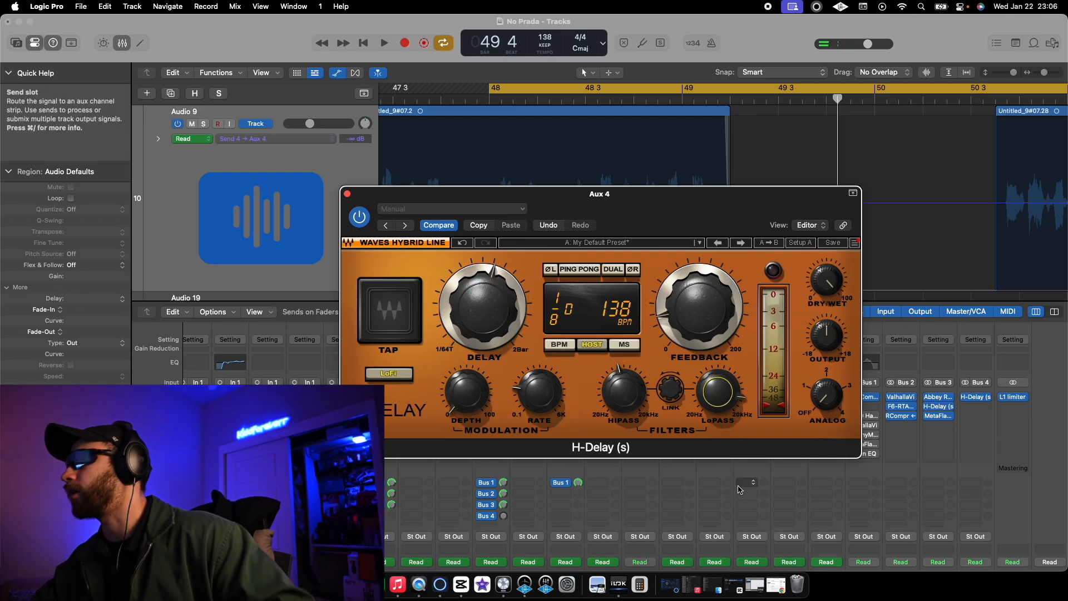
pyautogui.press('space')
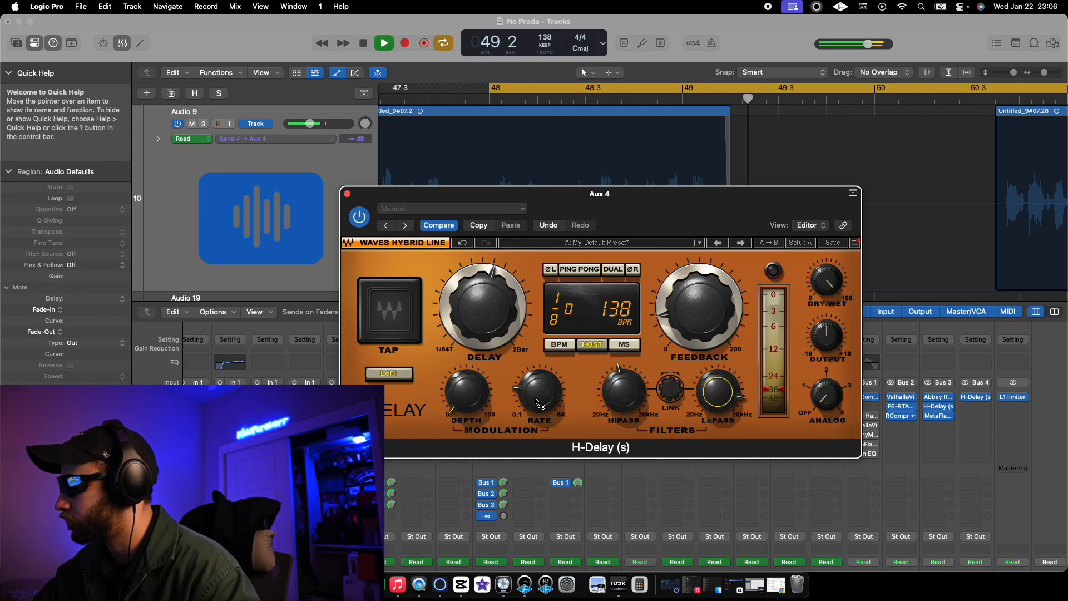
pyautogui.press('space')
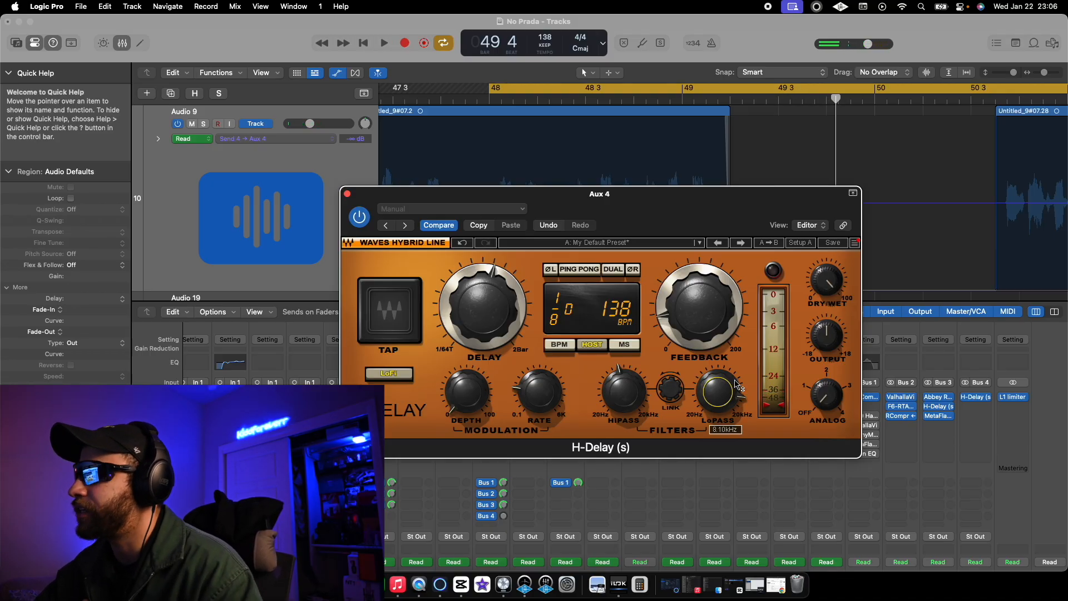
# Check the modulation Rate, toggle H-Delay's LoFi off and back on, and play the phrase end
pyautogui.click(549, 395)
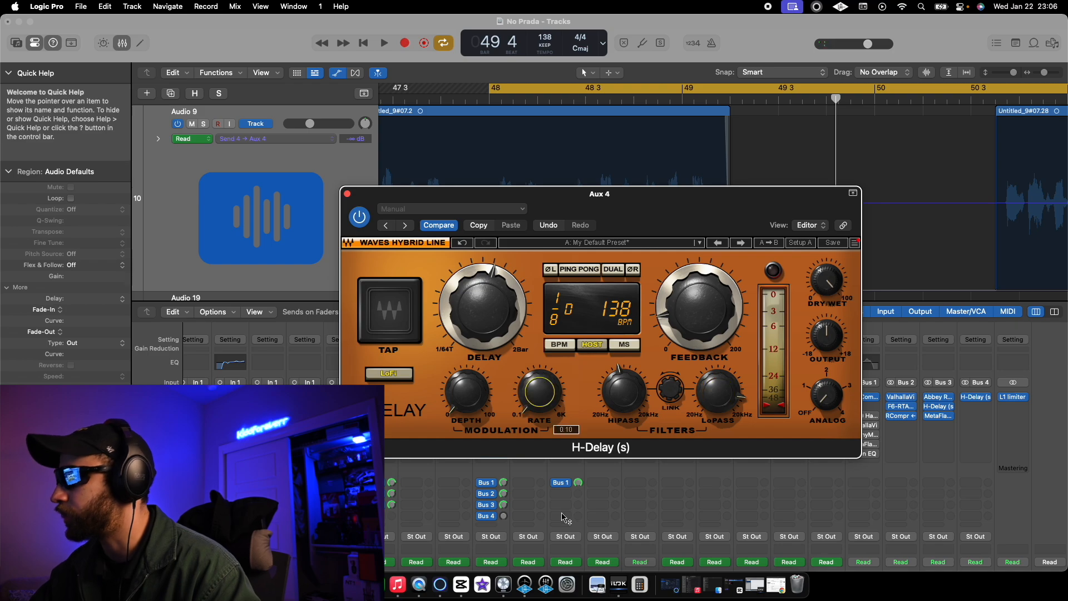
pyautogui.click(401, 375)
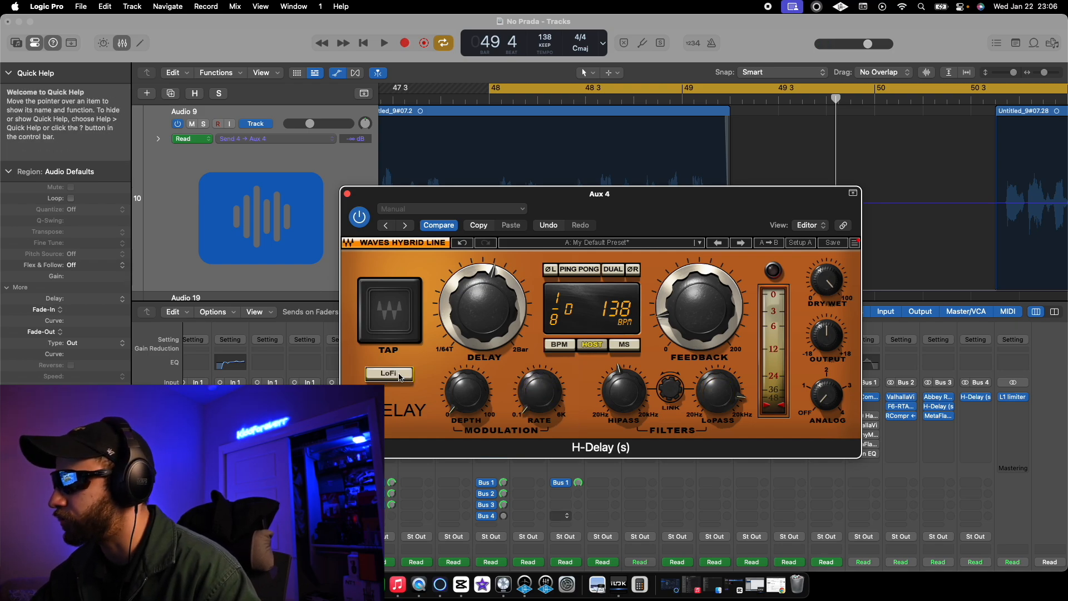
pyautogui.press('space')
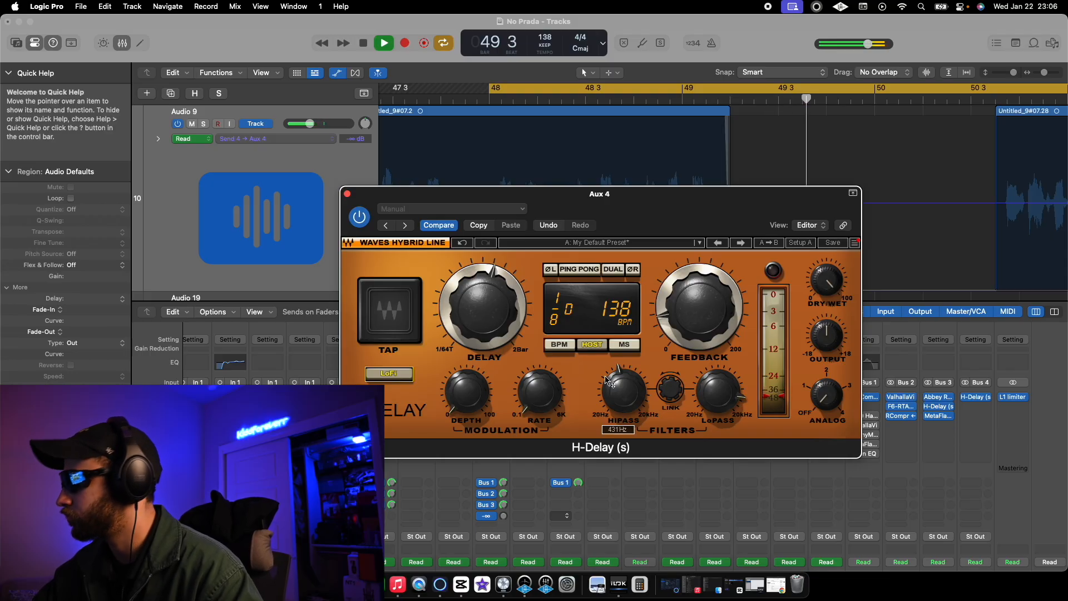
pyautogui.press('space')
# Lower the H-Delay HiPass filter to 168 Hz and play the phrase end
pyautogui.moveTo(610, 380); pyautogui.dragTo(613, 402)
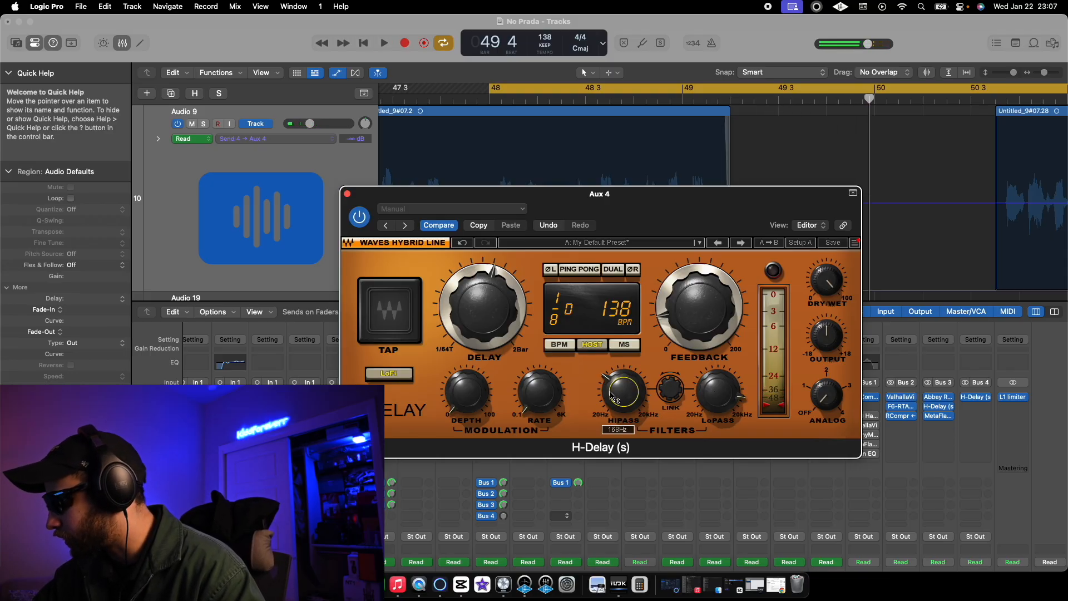
pyautogui.press('space')
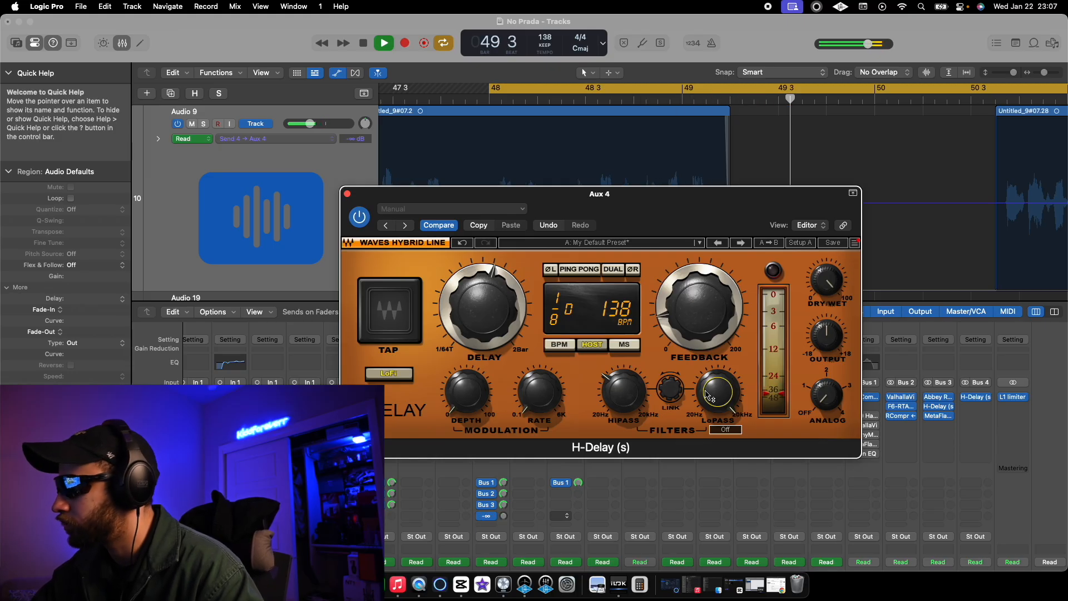
pyautogui.press('space')
# Readjust the H-Delay LoPass filter, lower the HiPass to 112 Hz, and audition the throw after each change
pyautogui.moveTo(706, 395); pyautogui.dragTo(708, 403)
pyautogui.press('space')
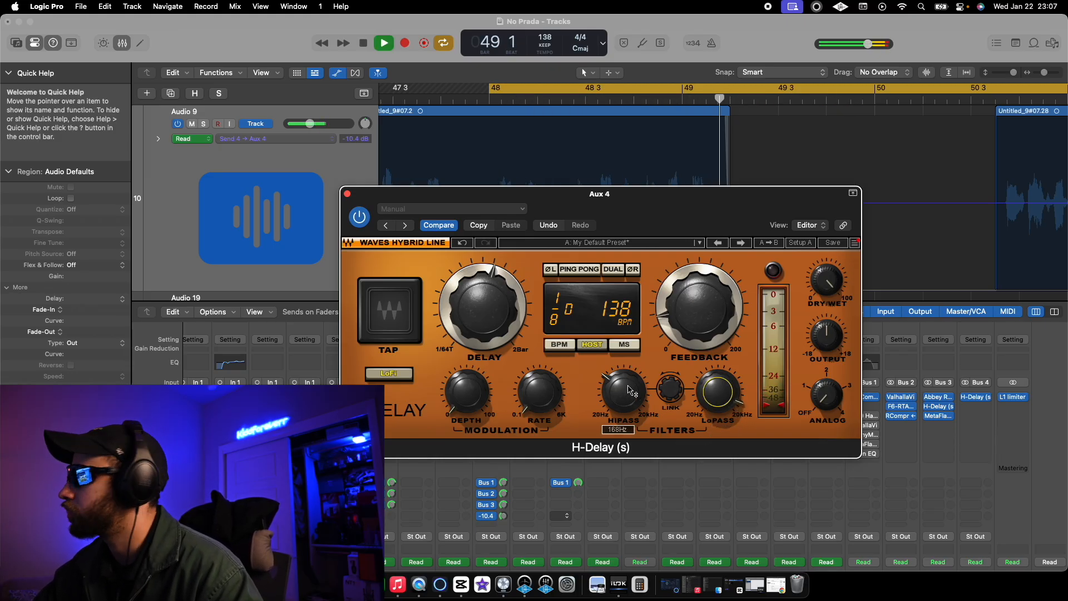
pyautogui.press('space')
pyautogui.moveTo(629, 391); pyautogui.dragTo(619, 425)
pyautogui.press('space')
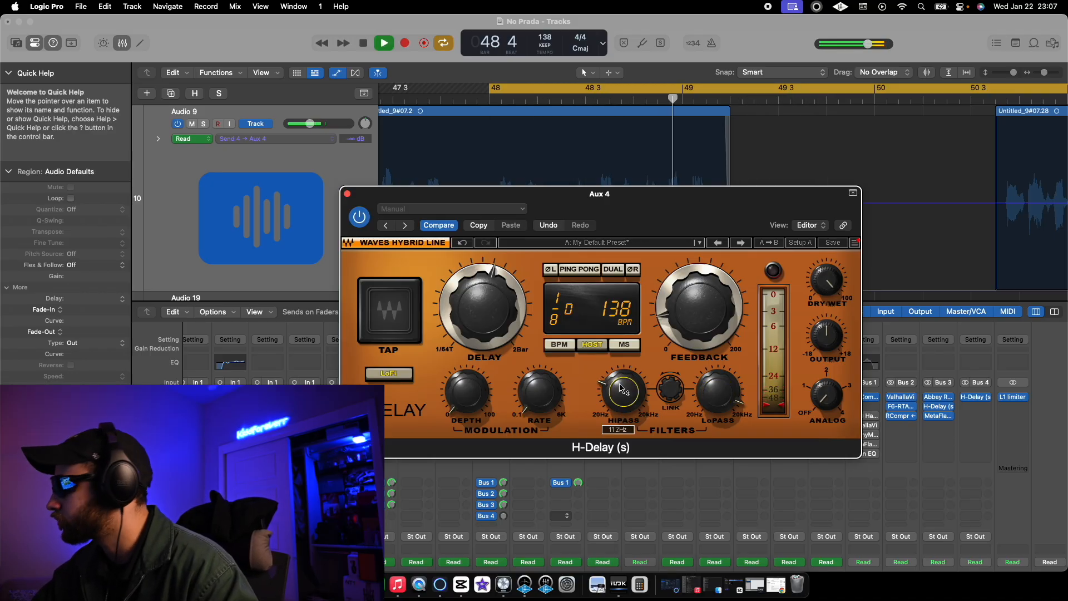
pyautogui.press('space')
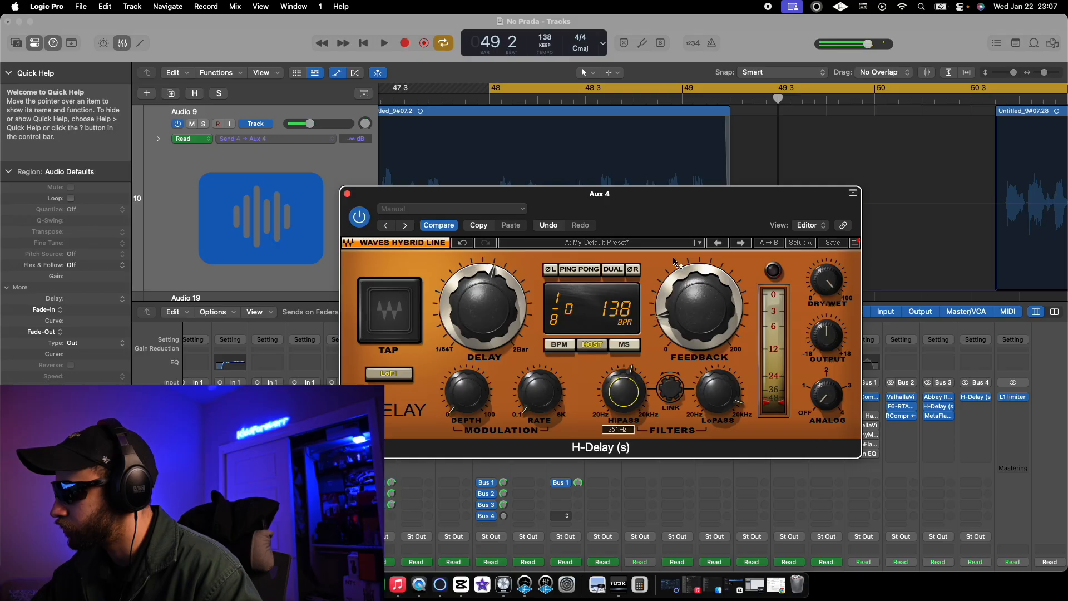
# Set the H-Delay LoPass filter to 7.26 kHz and play back the filtered delay throw
pyautogui.click(705, 395)
pyautogui.press('space')
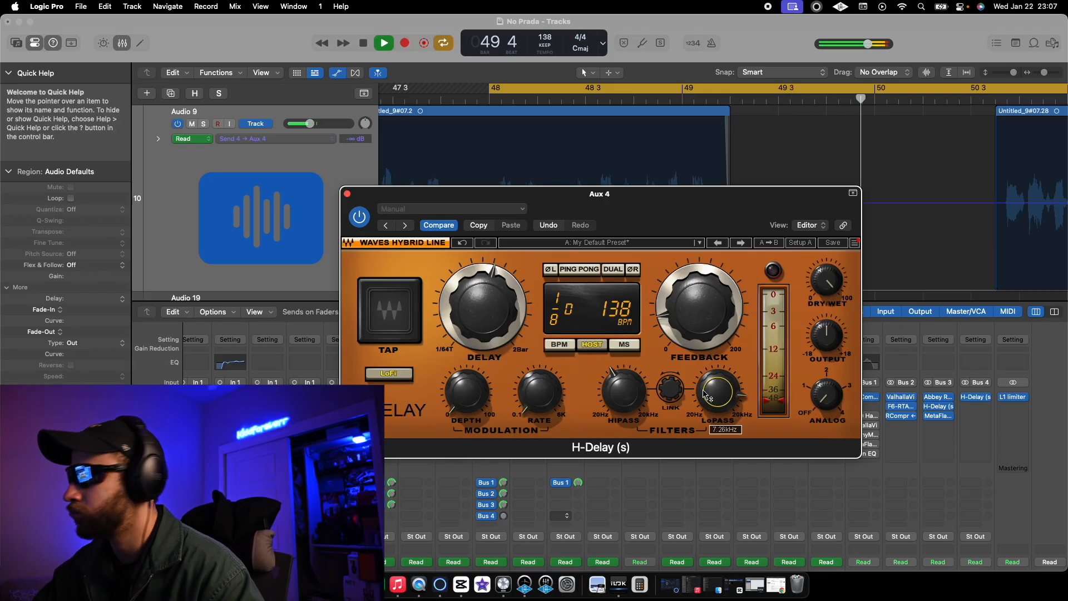
pyautogui.press('space')
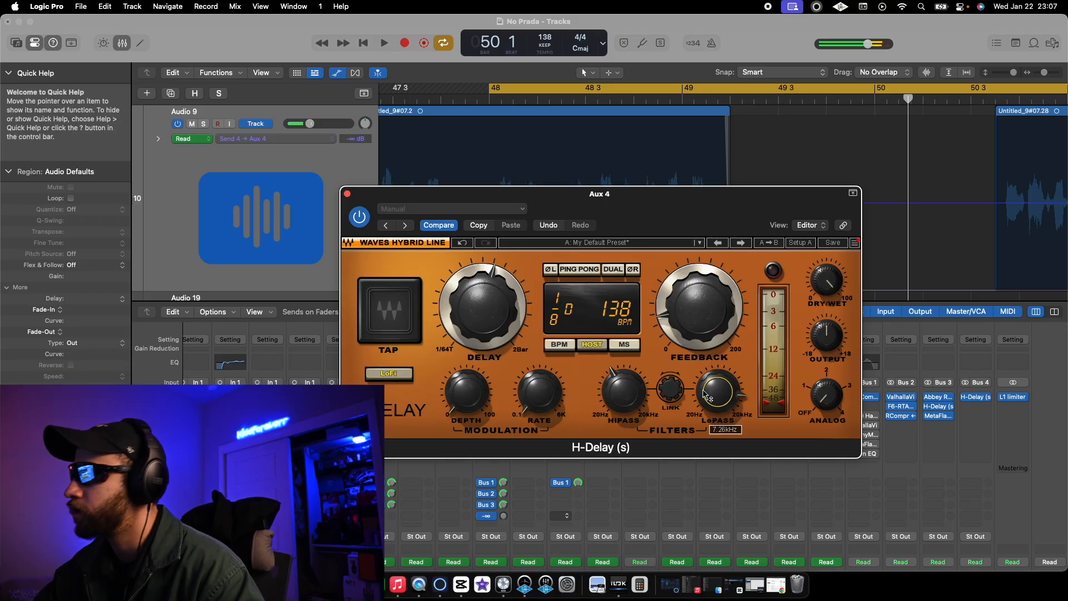
# Close the H-Delay window, raise the last word's Send 4 automation to +0.4 dB, and play the phrase end
pyautogui.click(347, 193)
pyautogui.moveTo(709, 233); pyautogui.dragTo(717, 168)
pyautogui.press('space')
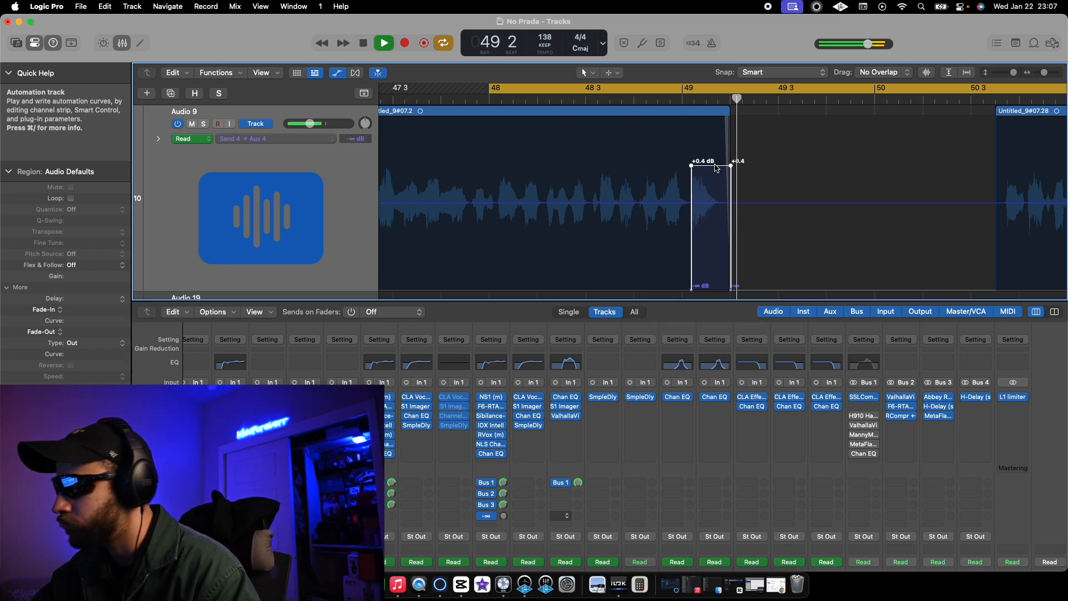
pyautogui.press('space')
# Lower the last word's Send 4 automation to -11.5 dB and play the throw
pyautogui.moveTo(714, 172); pyautogui.dragTo(727, 231)
pyautogui.press('space')
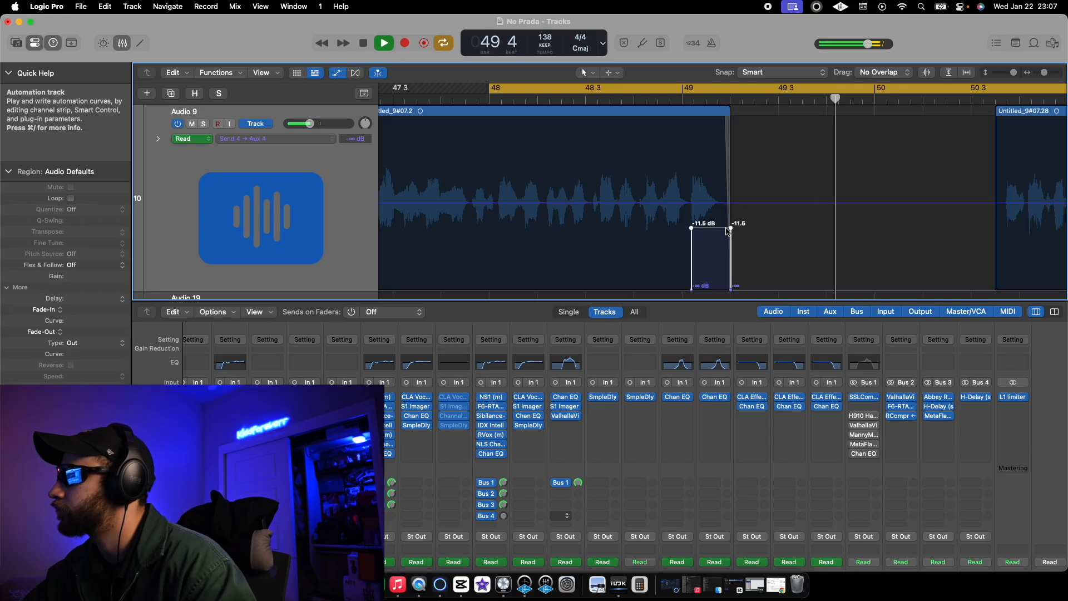
pyautogui.press('space')
# Extend the cycle range's start to before 47 3 and play the phrase through its delay throw
pyautogui.press('space')
pyautogui.press('space')
pyautogui.moveTo(491, 88); pyautogui.dragTo(360, 105)
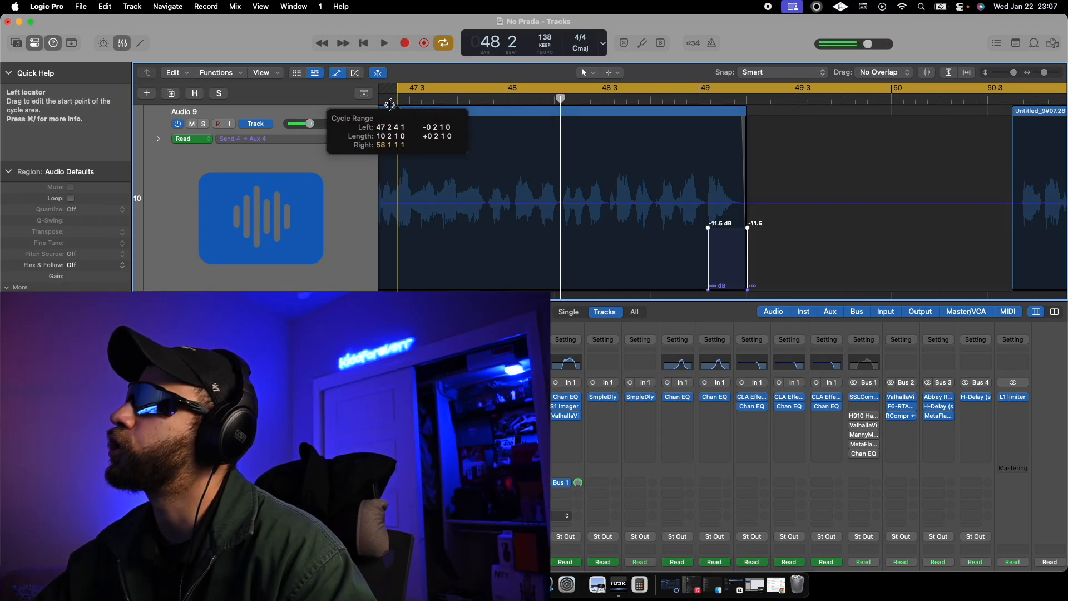
pyautogui.press('space')
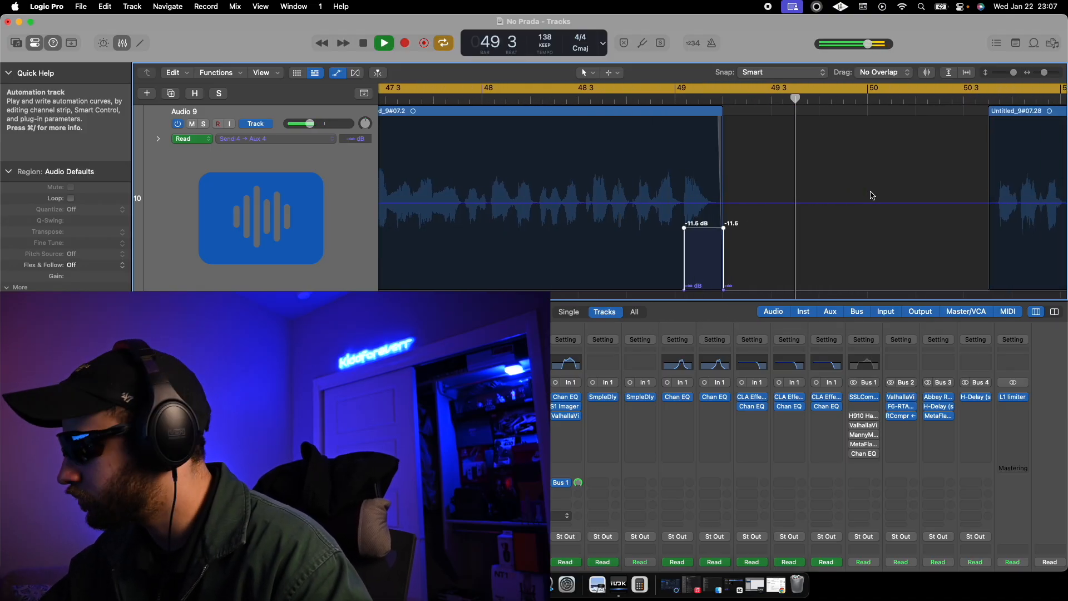
# Stop the throw's playback and play the next vocal phrase from bar 51 through its last word after bar 53
pyautogui.press('space')
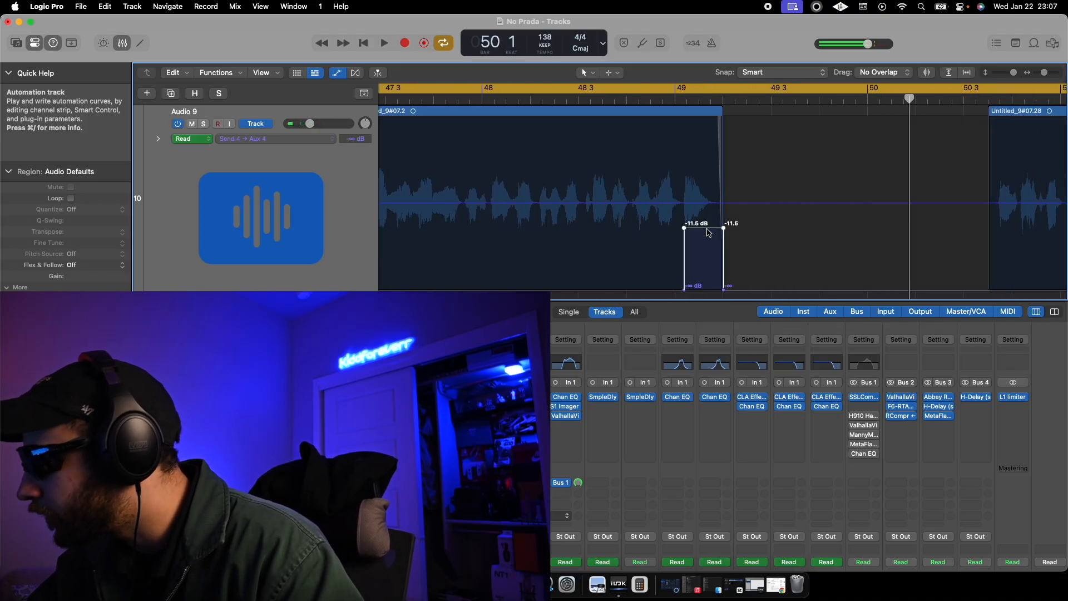
pyautogui.hscroll(5, 709, 233)
pyautogui.hscroll(7, 709, 234)
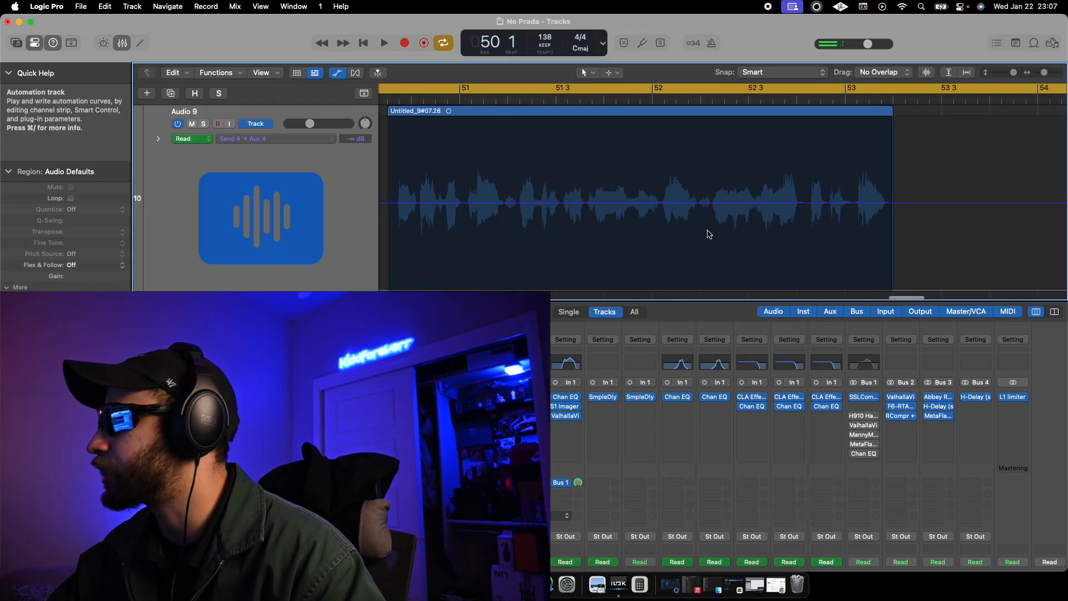
pyautogui.click(603, 99)
pyautogui.press('space')
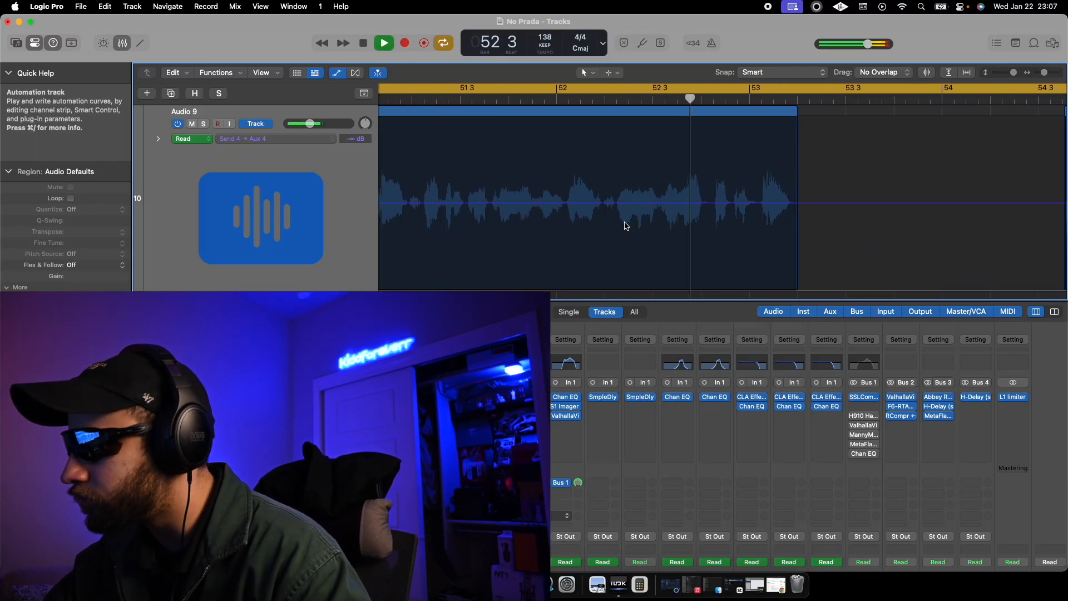
pyautogui.press('space')
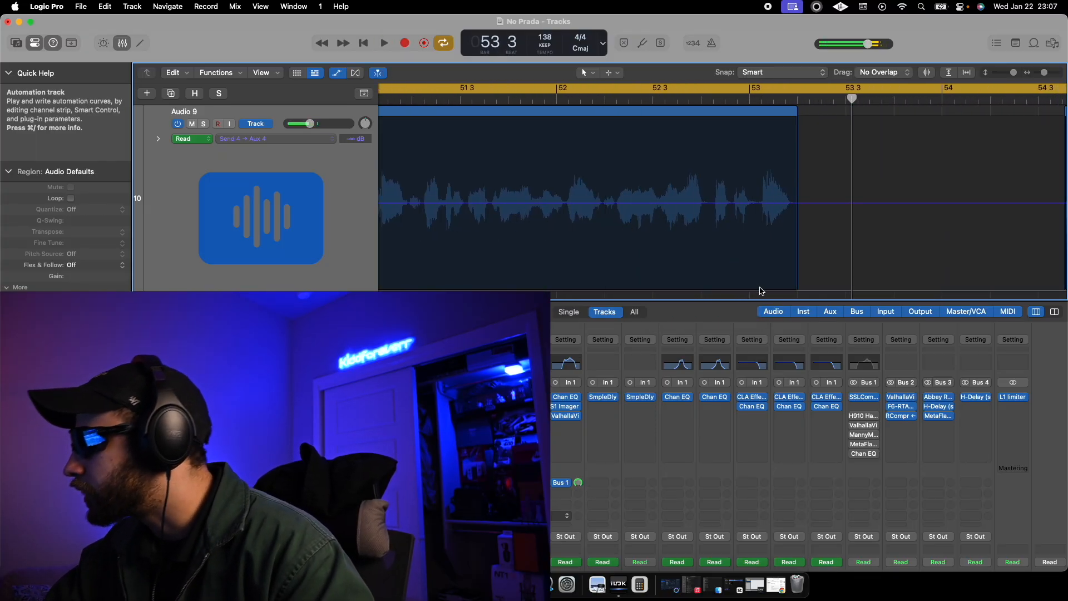
# Mark the phrase's last word just after bar 53 in the automation lane and raise its Send 4 level to -10.7 dB
pyautogui.moveTo(760, 208); pyautogui.dragTo(800, 206)
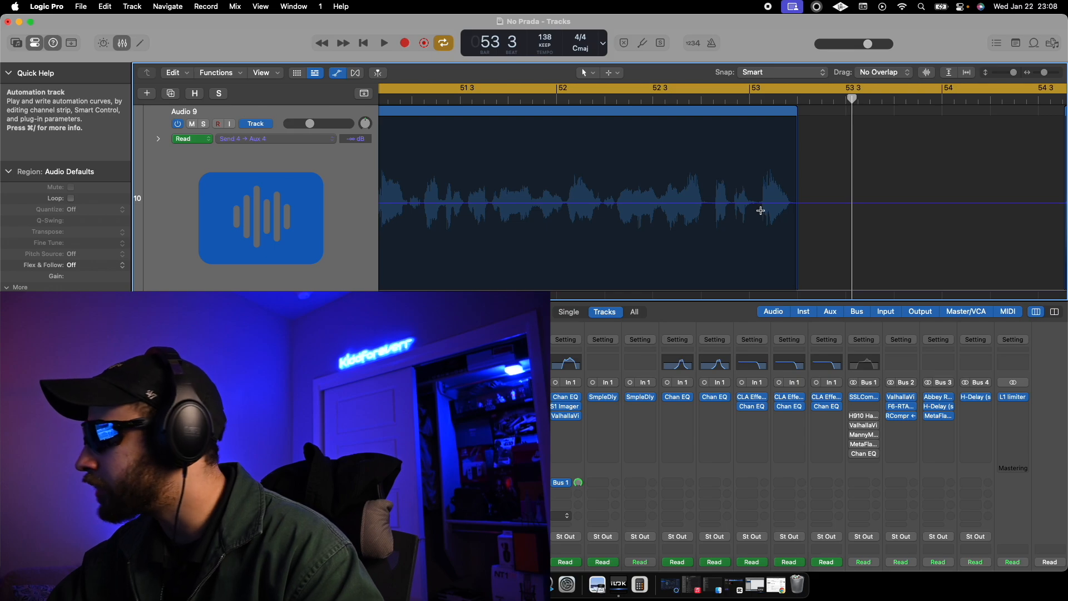
pyautogui.moveTo(761, 206); pyautogui.dragTo(800, 222)
pyautogui.moveTo(774, 287); pyautogui.dragTo(778, 217)
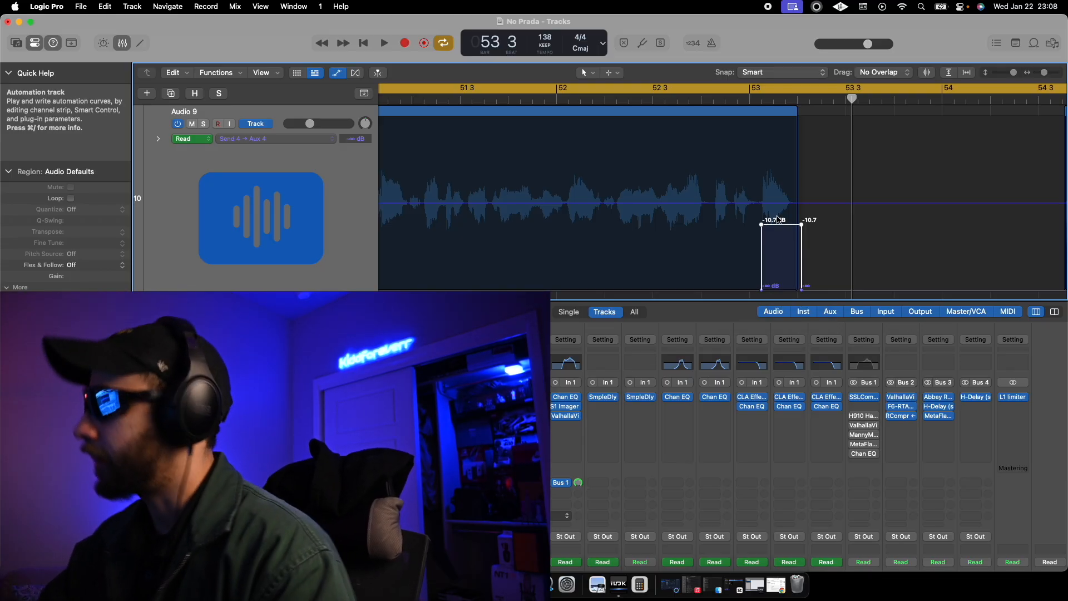
# Play the second phrase's end through its new throw and lower that word's Send 4 automation to about -13.4 dB
pyautogui.click(624, 96)
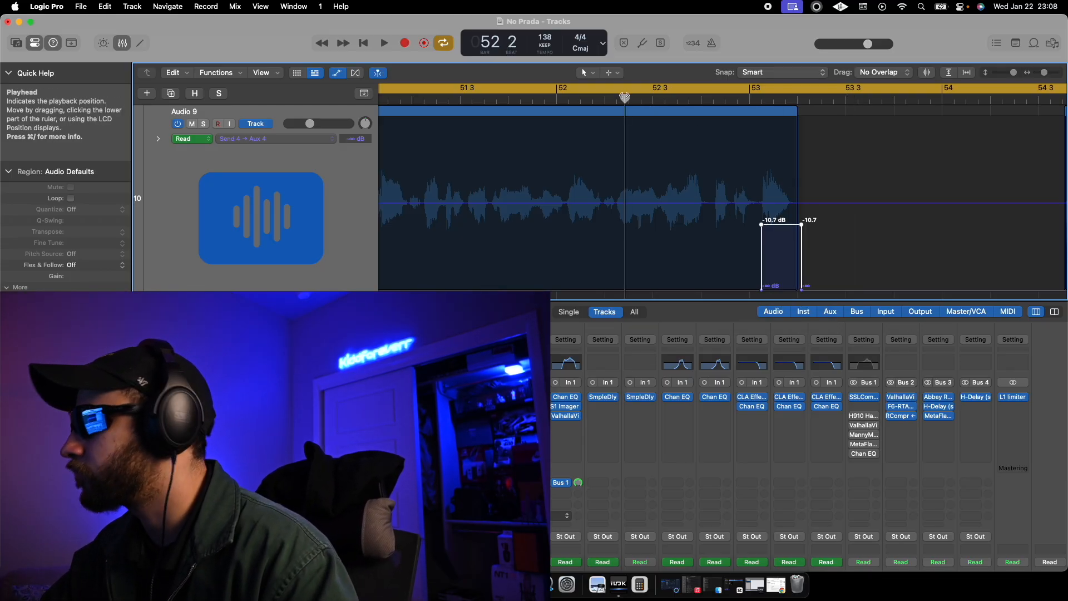
pyautogui.press('space')
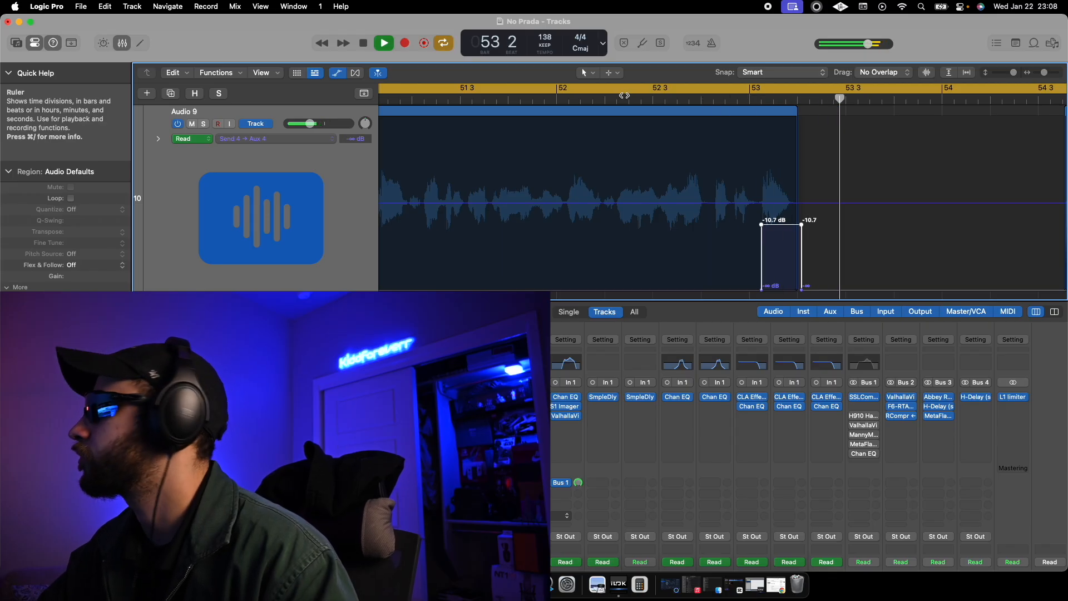
pyautogui.press('space')
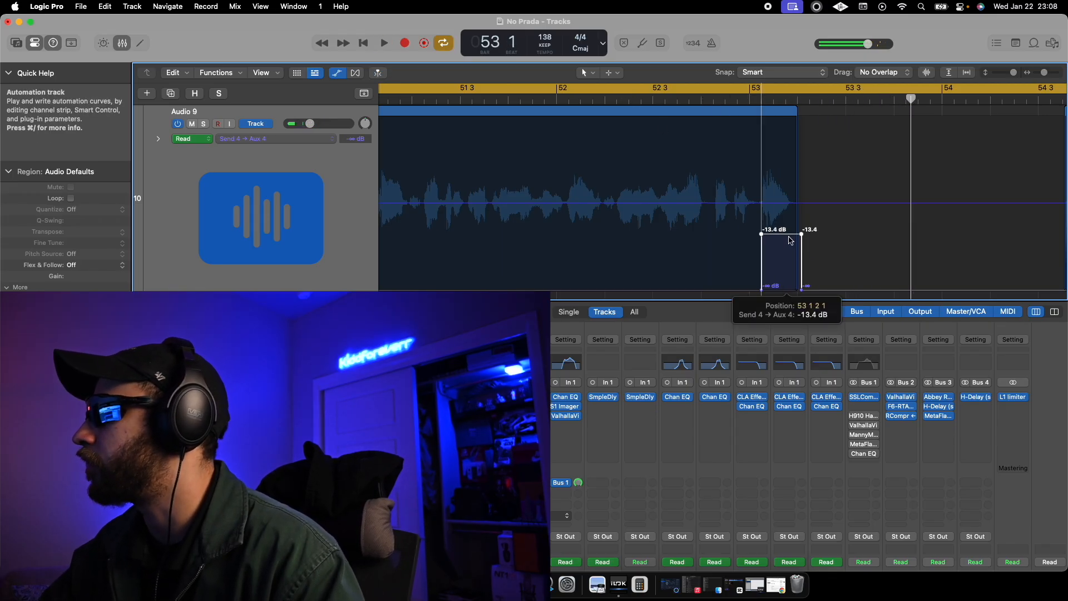
# Return to the first phrase and play it from bar 48 through its delay throw
pyautogui.hscroll(-10, 659, 160)
pyautogui.hscroll(-4, 634, 146)
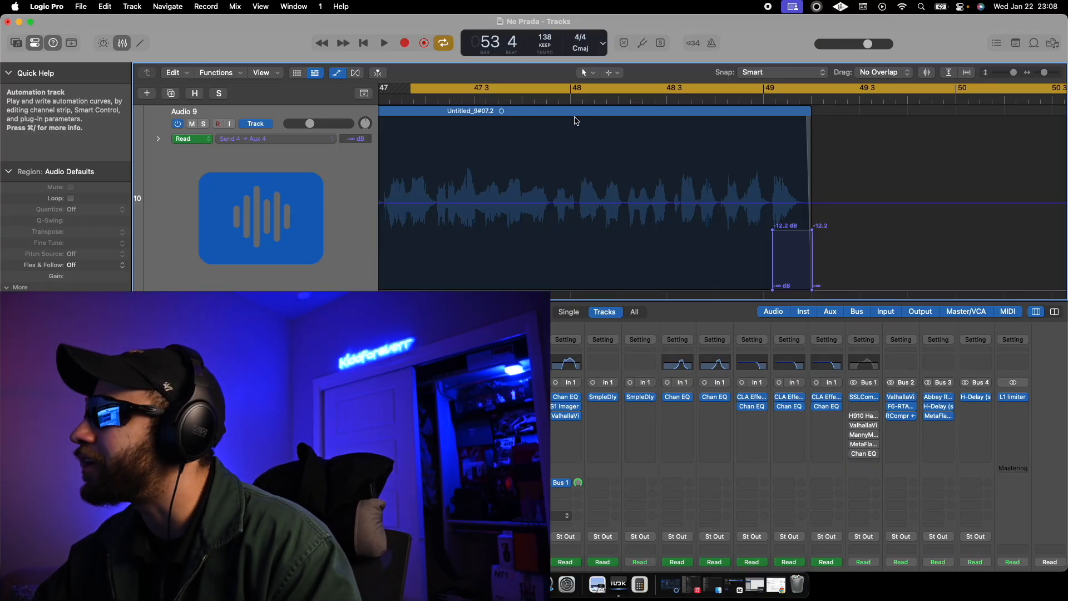
pyautogui.click(588, 101)
pyautogui.press('space')
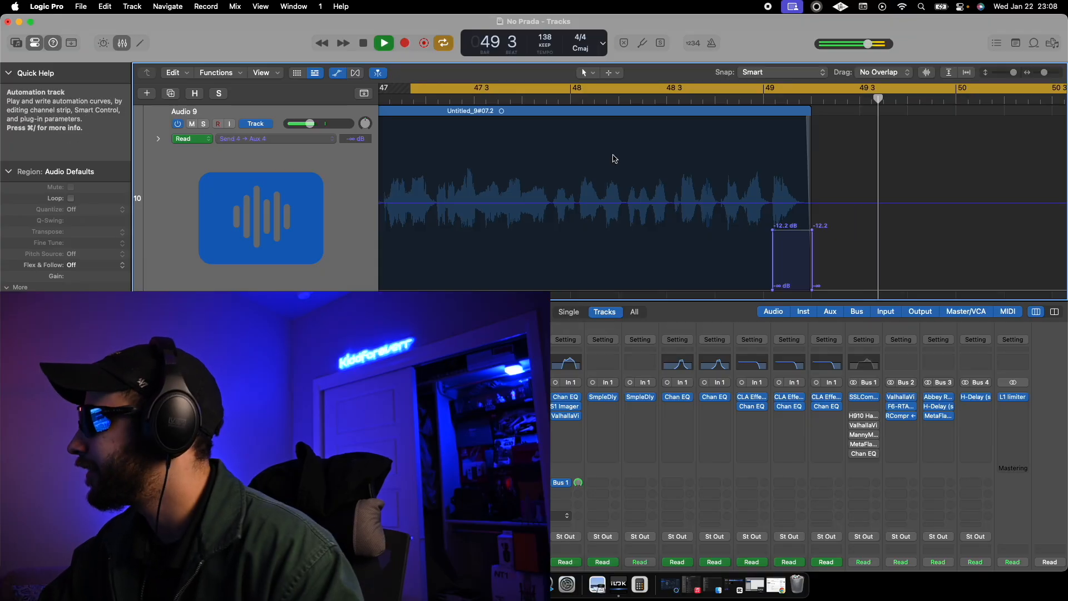
pyautogui.press('space')
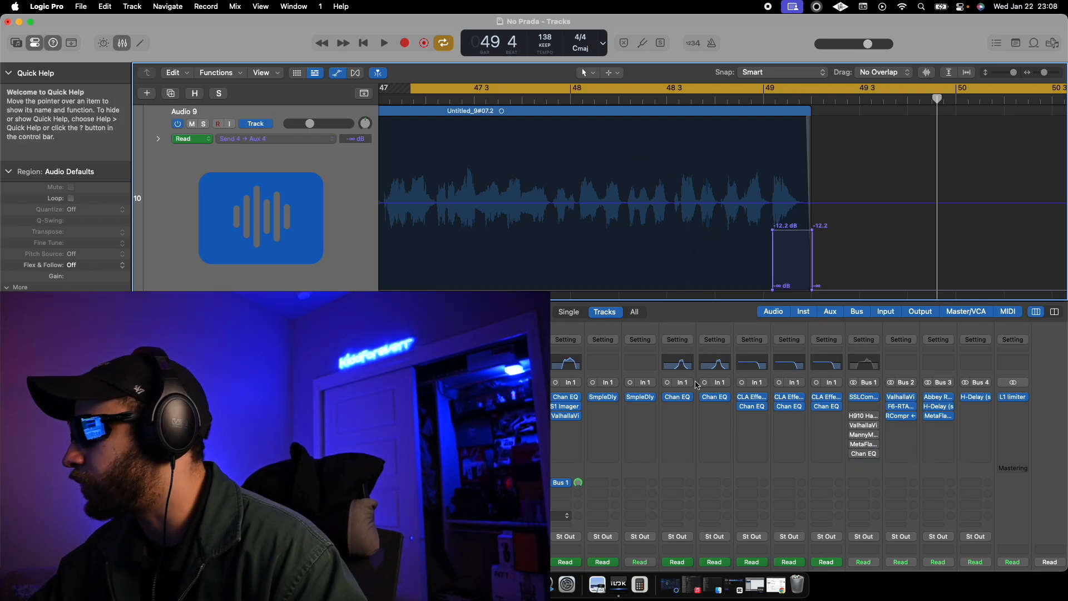
# Move the H910 Harmonizer from the Bus 1 strip to the slot below H-Delay on Bus 4 and activate it
pyautogui.hscroll(-5, 539, 167)
pyautogui.hscroll(6, 538, 167)
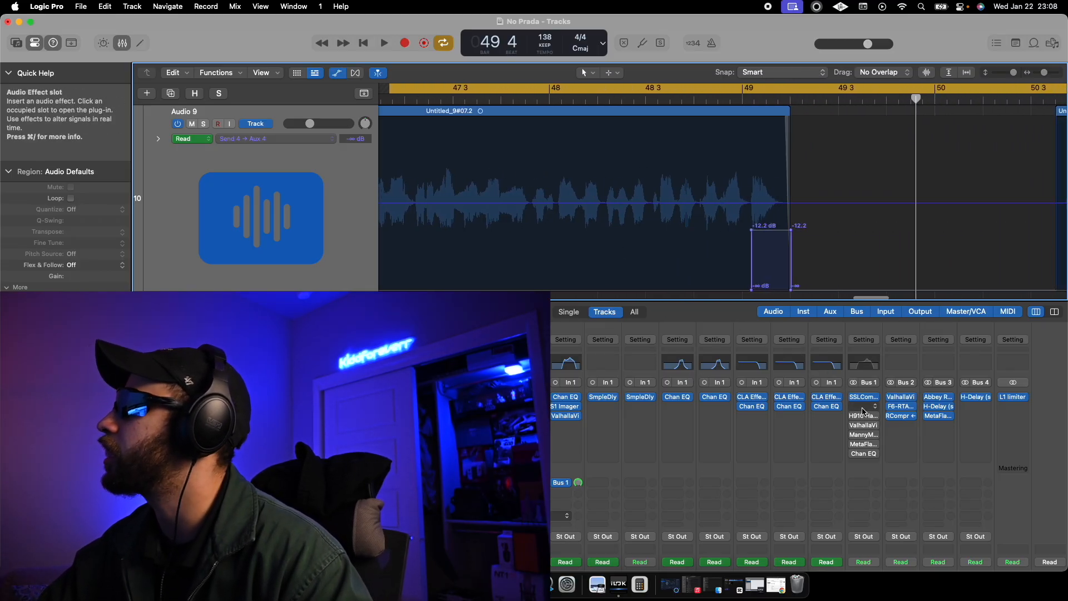
pyautogui.moveTo(864, 416); pyautogui.dragTo(971, 408)
pyautogui.click(970, 407)
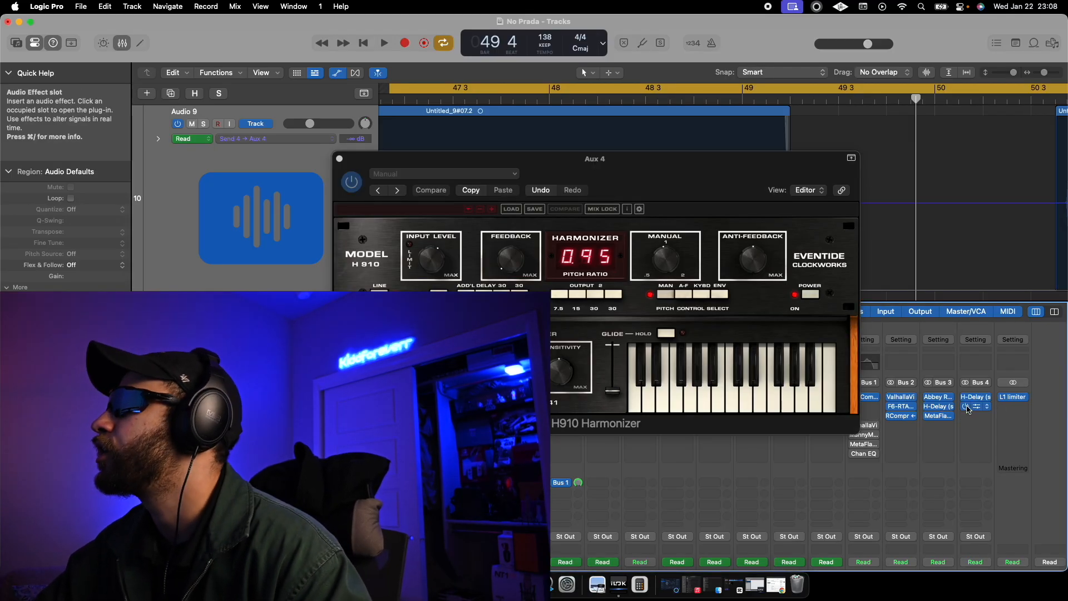
# Set the H910's manual pitch ratio to about 0.95, solo Audio 9, and play the first phrase through its throw
pyautogui.moveTo(671, 263); pyautogui.dragTo(670, 256)
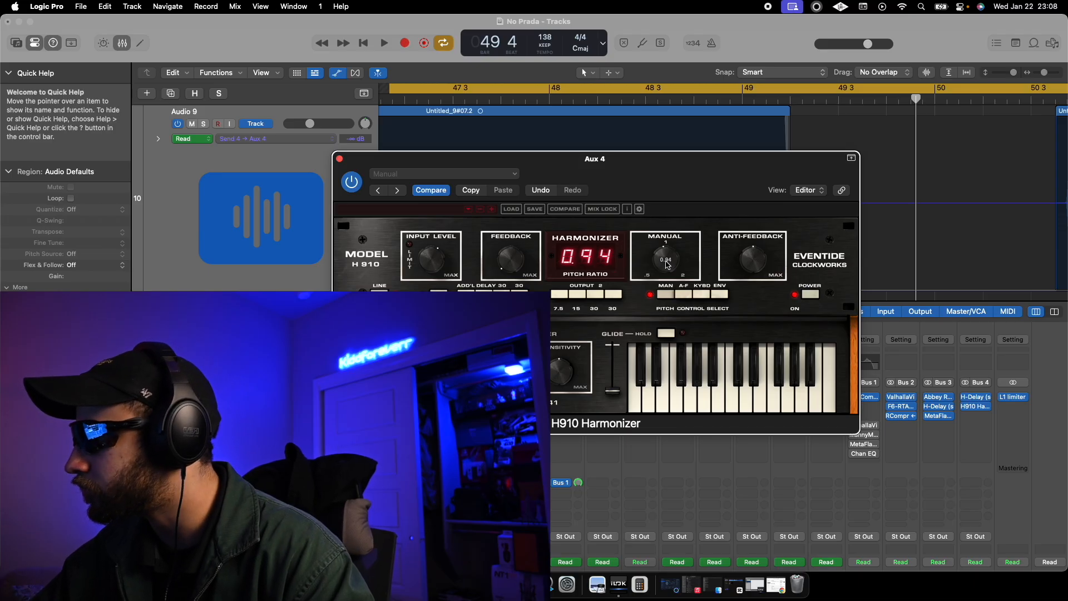
pyautogui.press('space')
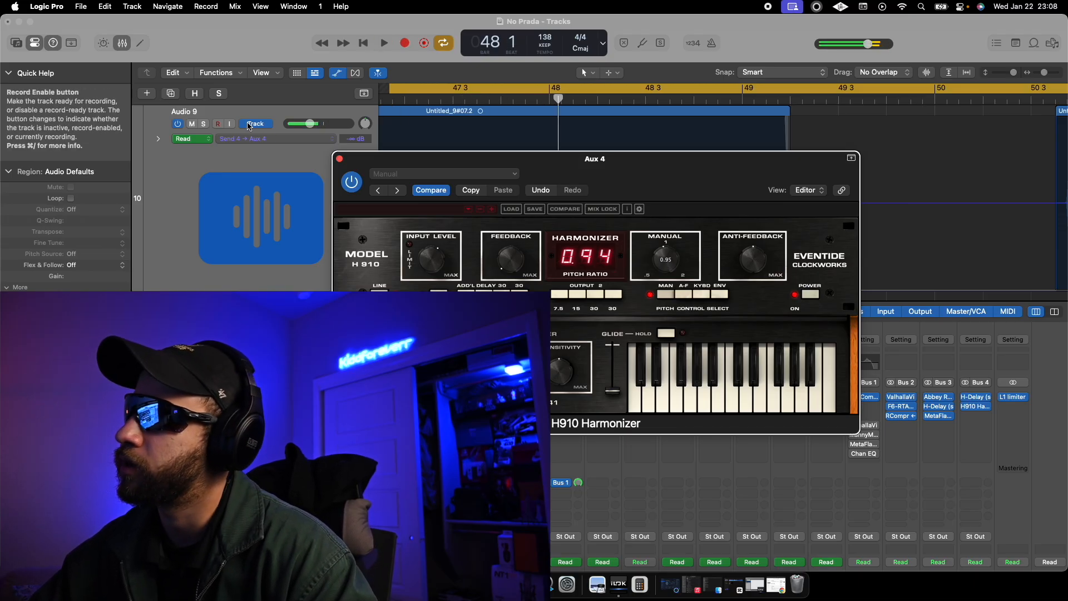
pyautogui.click(204, 124)
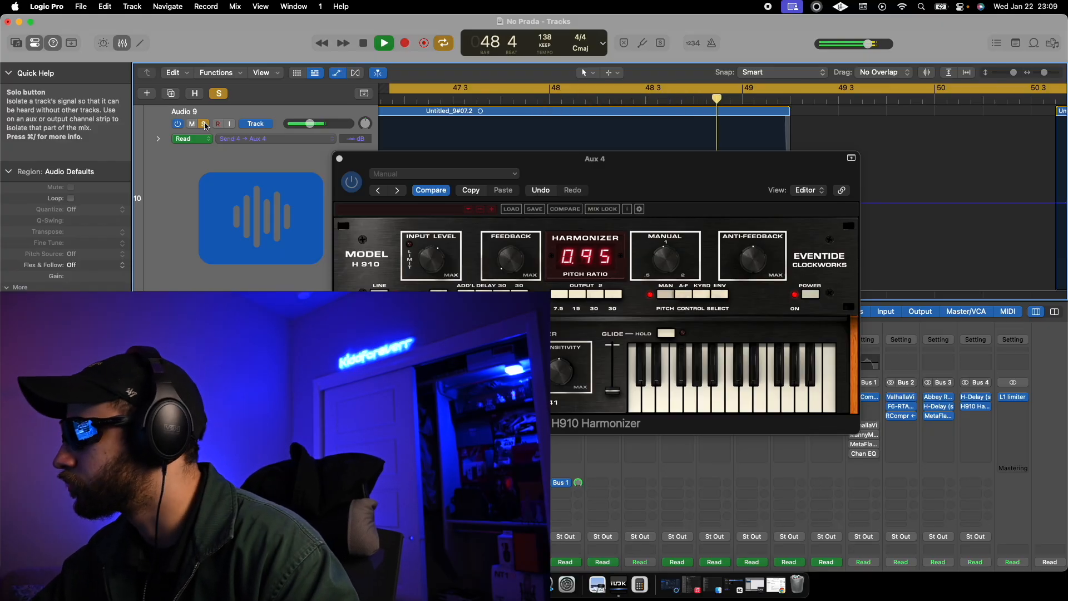
pyautogui.press('space')
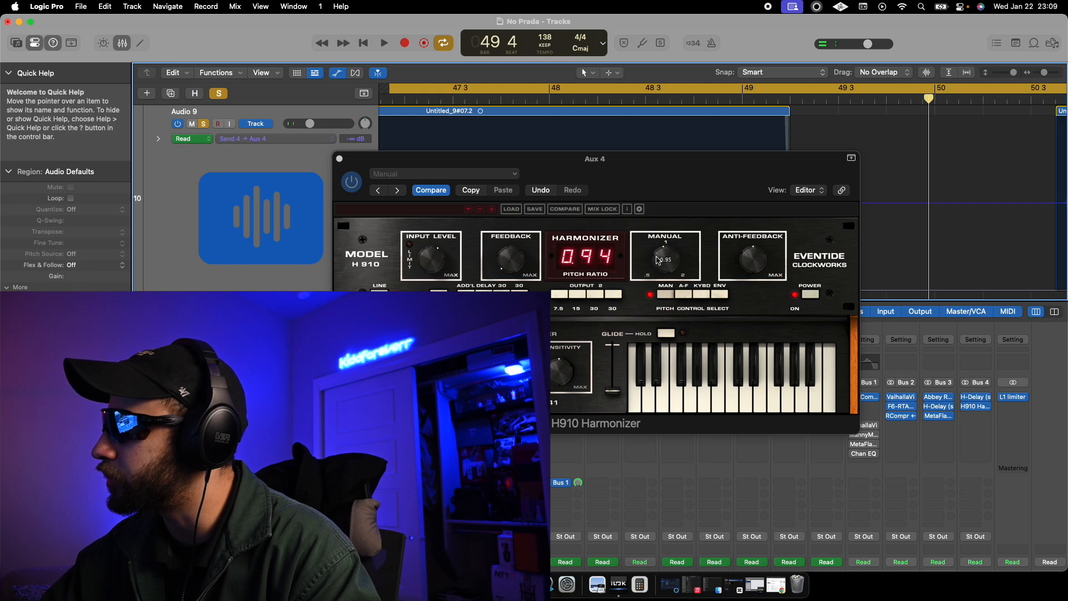
# Audition the H910 pitch ratio at 0.86 on the soloed throw, and settle it at 0.96
pyautogui.moveTo(658, 260); pyautogui.dragTo(658, 270)
pyautogui.press('space')
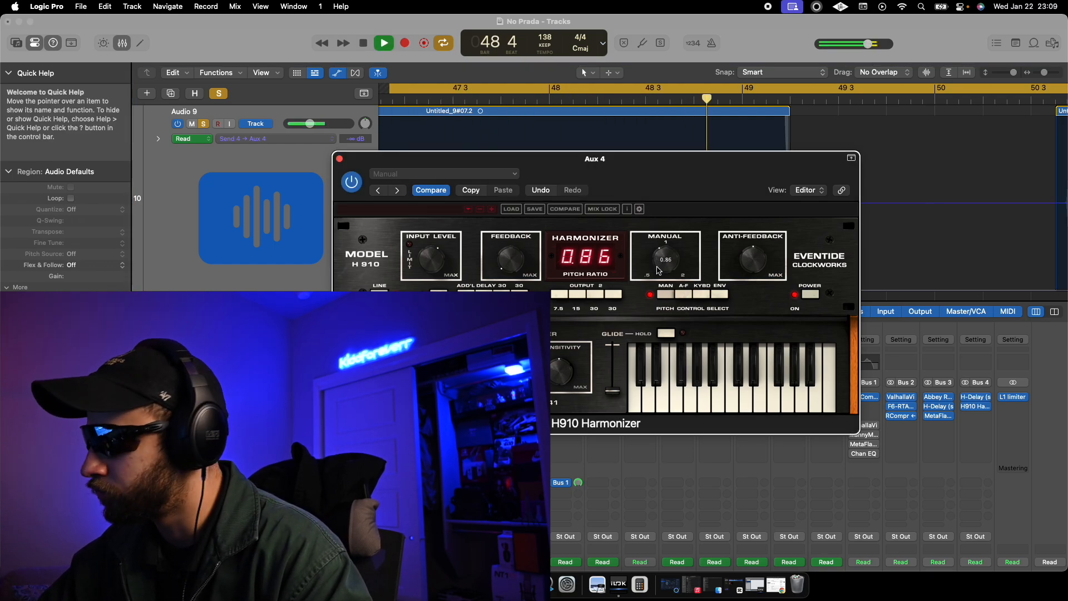
pyautogui.press('space')
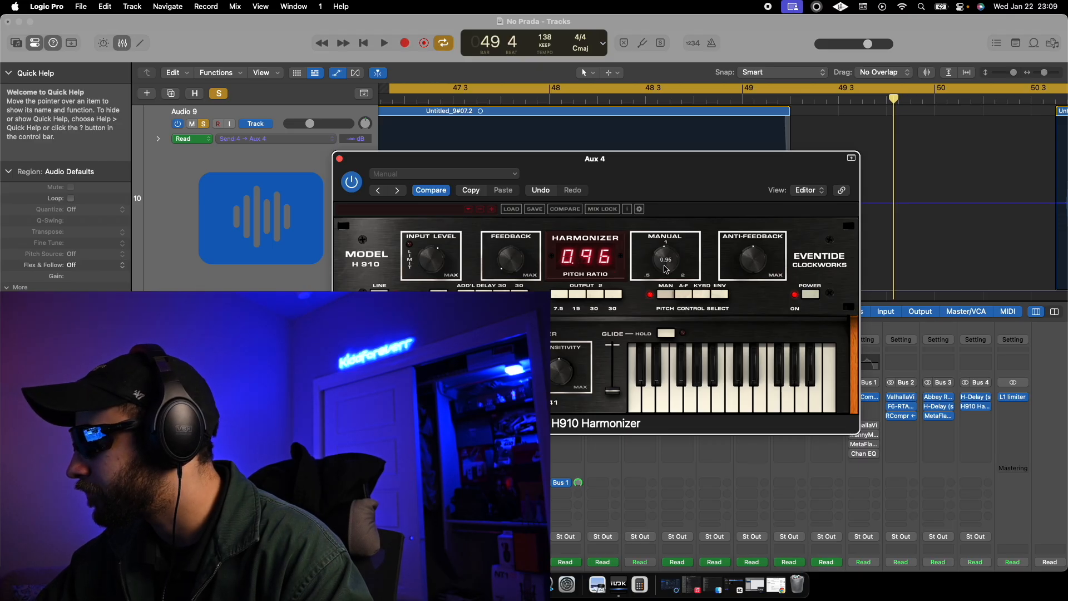
# Close the H910 window and move the ValhallaVi plug-in from Bus 1 to below the H910 on Bus 4
pyautogui.click(339, 158)
pyautogui.moveTo(856, 429); pyautogui.dragTo(975, 417)
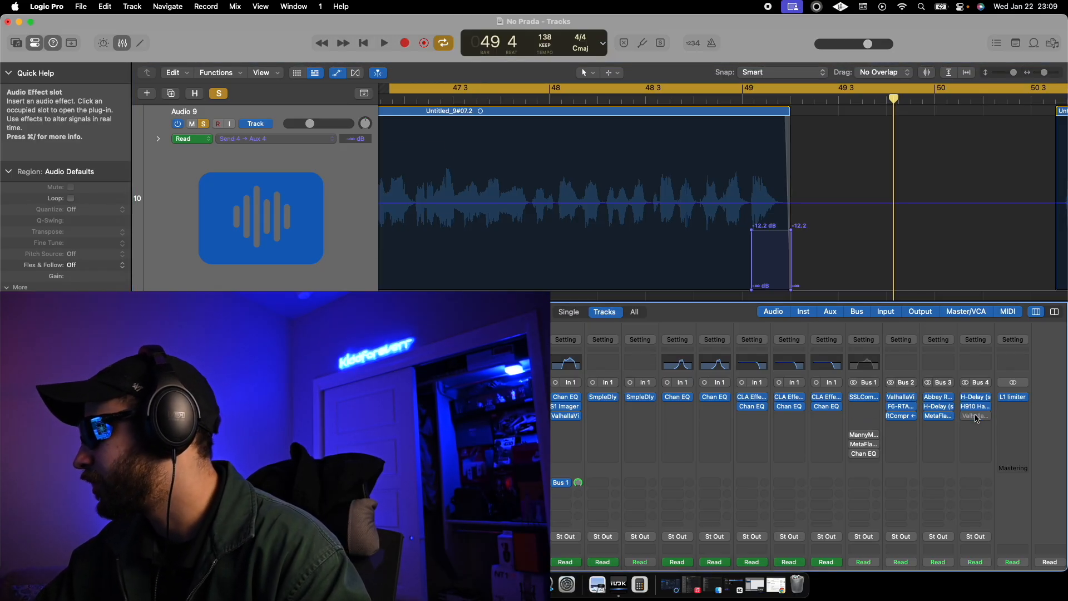
pyautogui.click(974, 416)
pyautogui.click(340, 158)
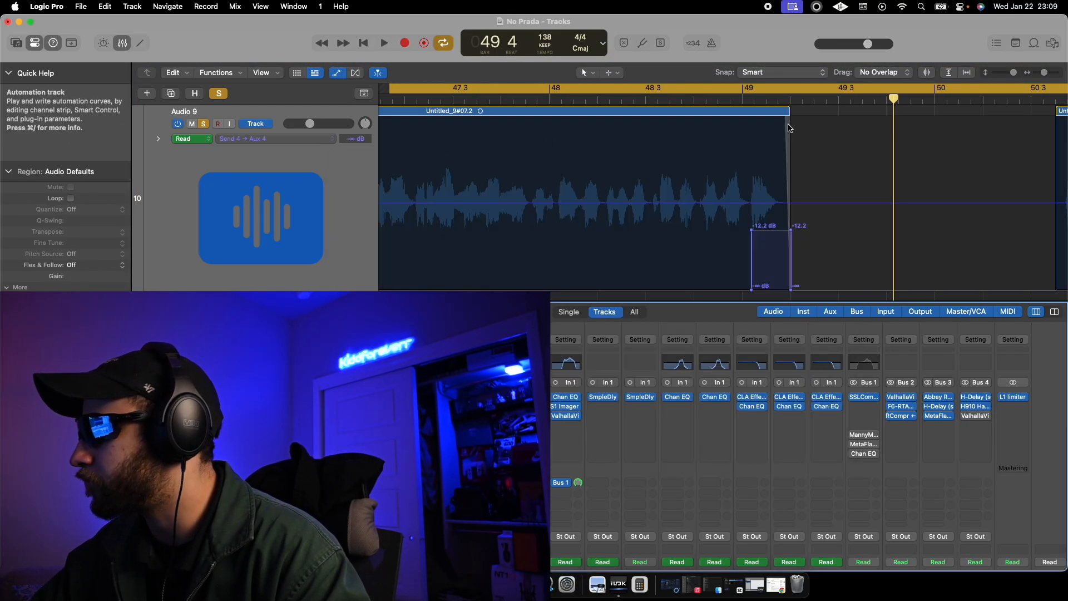
# Play the soloed throw with ValhallaVi bypassed, turn the plug-in on, and play the throw again
pyautogui.doubleClick(577, 100)
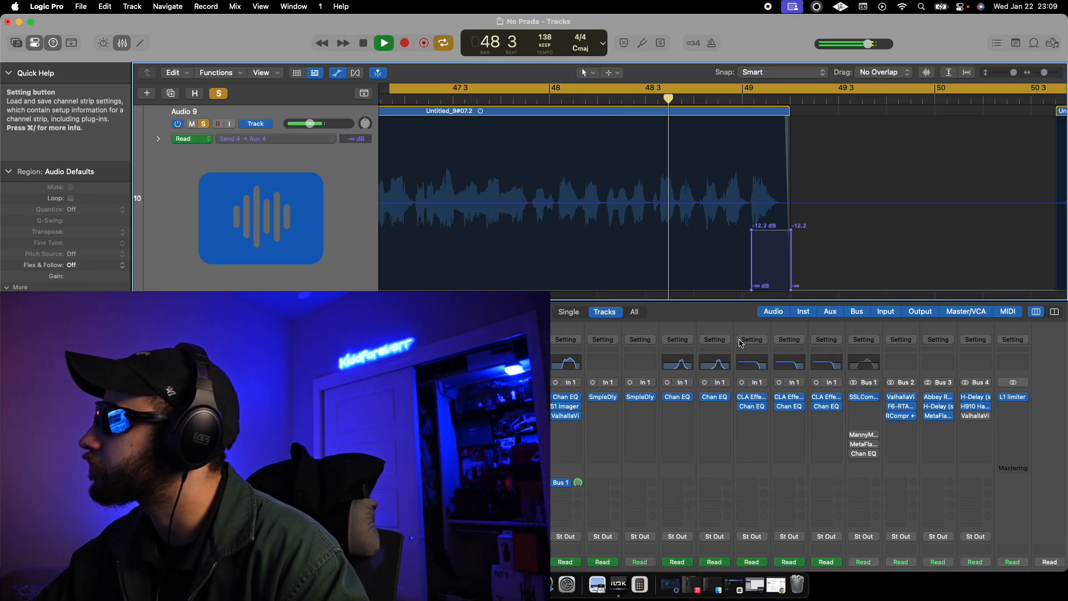
pyautogui.press('space')
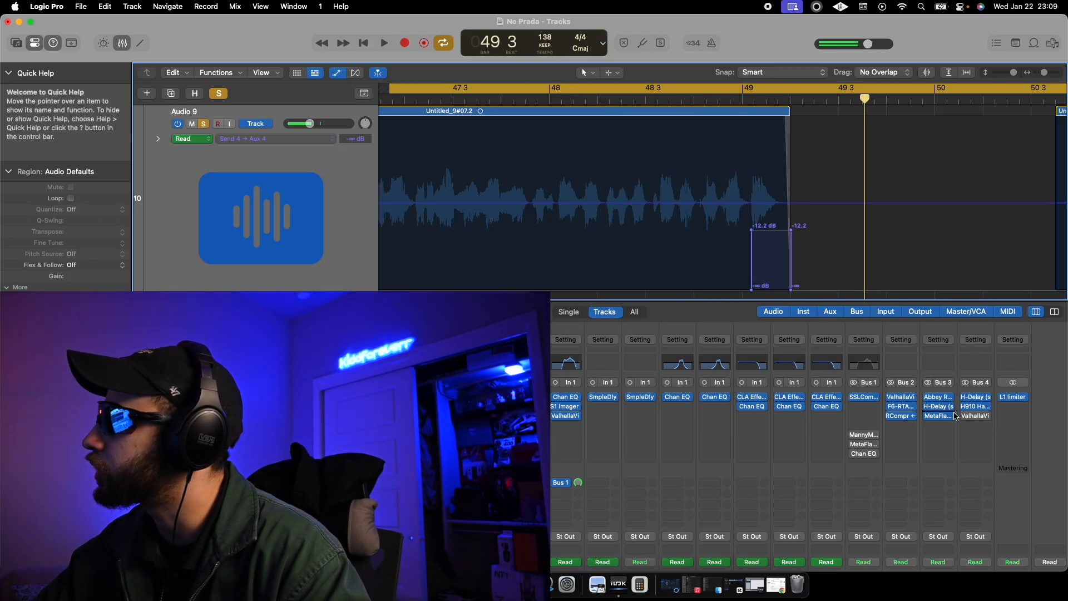
pyautogui.doubleClick(603, 101)
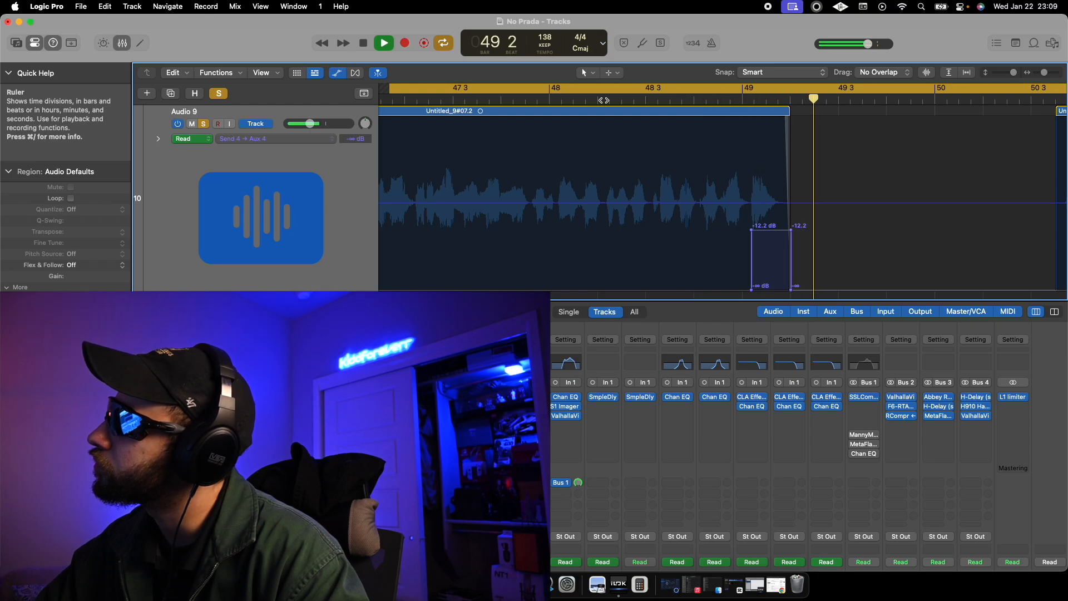
pyautogui.press('space')
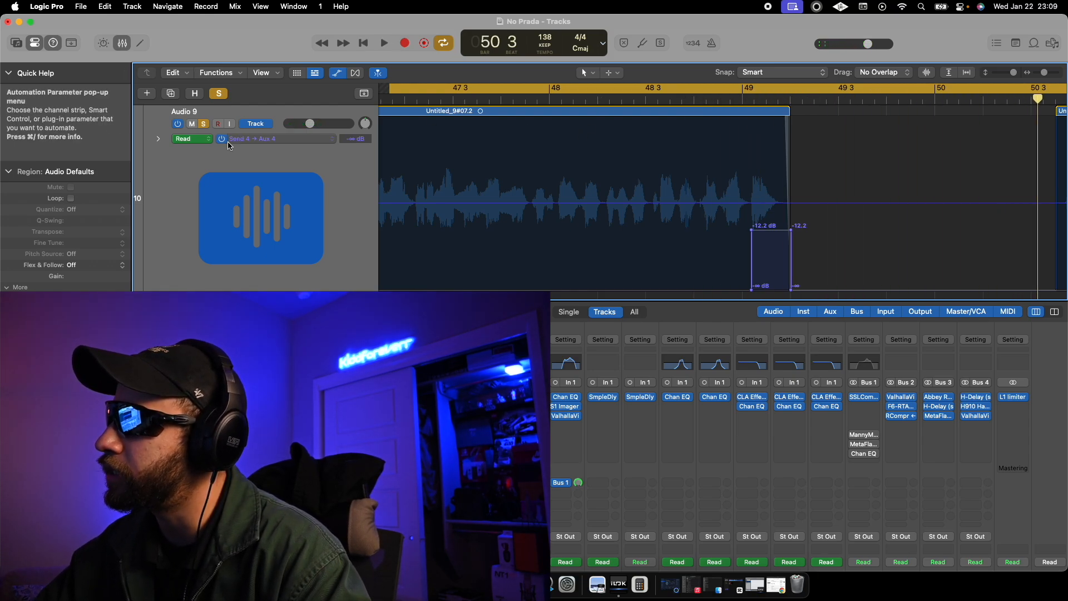
# Unsolo Audio 9 and play the first phrase with its throw in the full mix from bar 47 3
pyautogui.press('s')
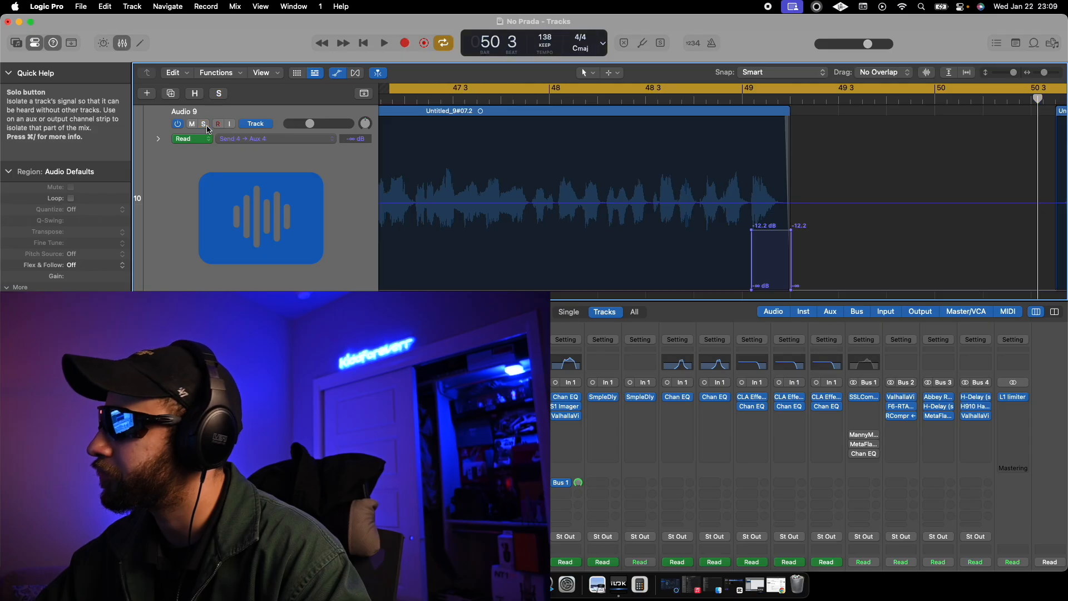
pyautogui.doubleClick(464, 98)
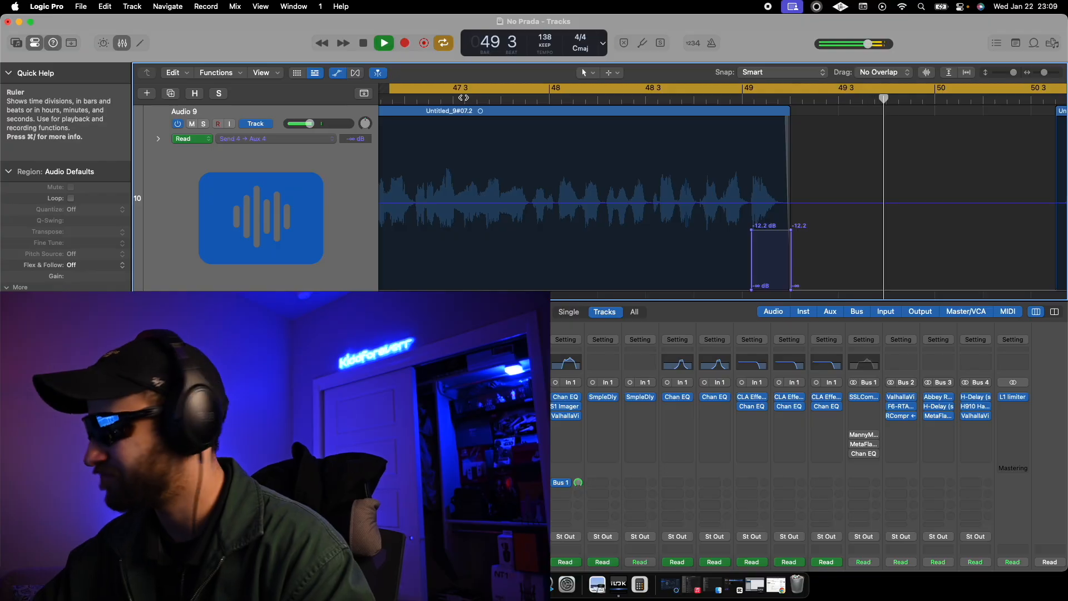
pyautogui.press('space')
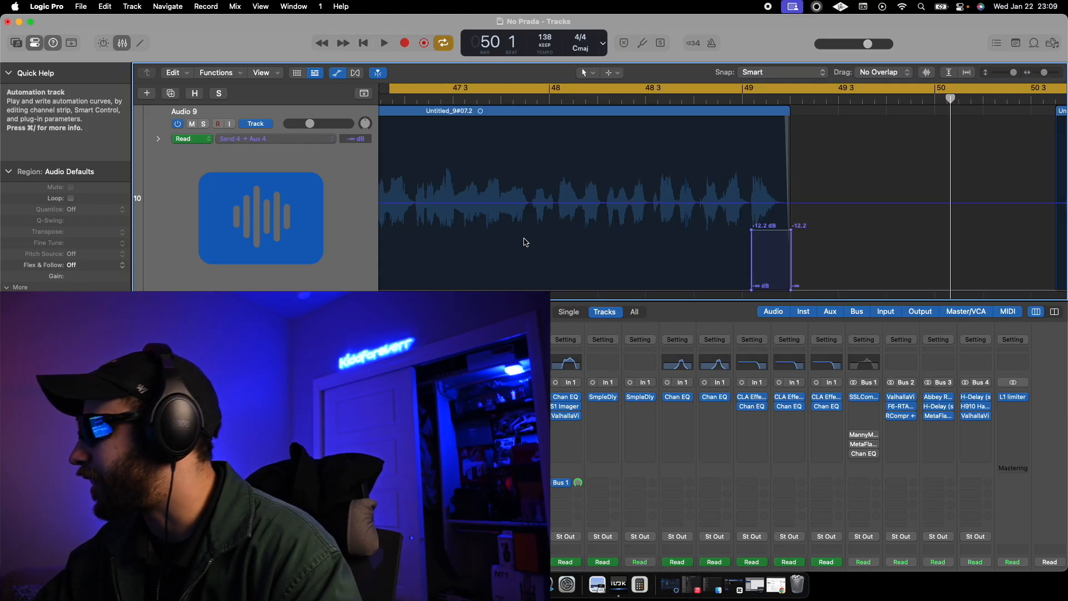
# Move MannyM Distortion from Bus 1 to below ValhallaVi on Bus 4, activate it, and bring its whole window into view
pyautogui.moveTo(863, 435); pyautogui.dragTo(970, 426)
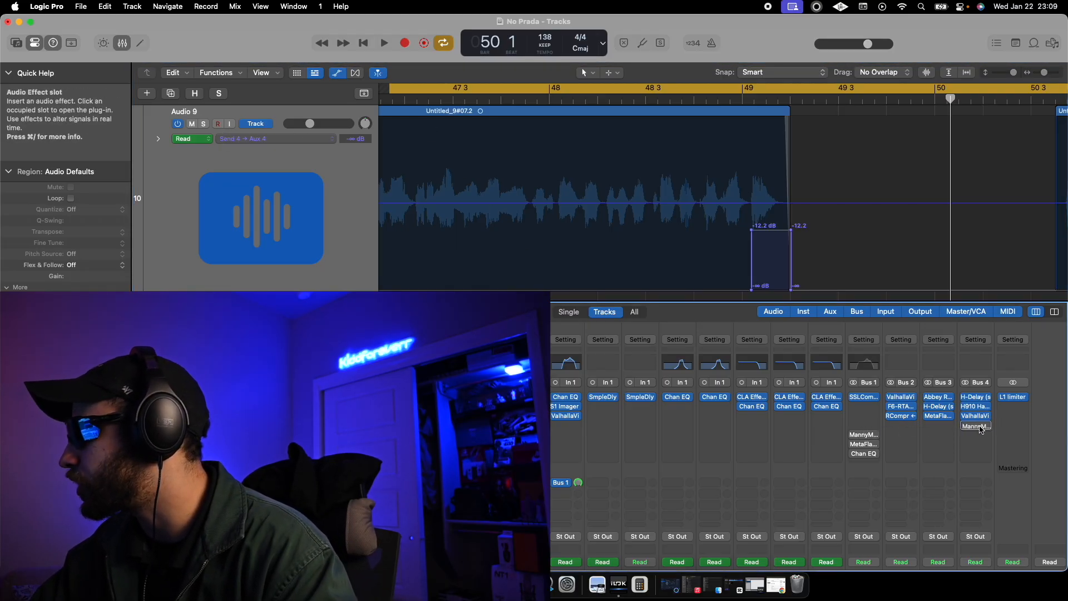
pyautogui.click(969, 426)
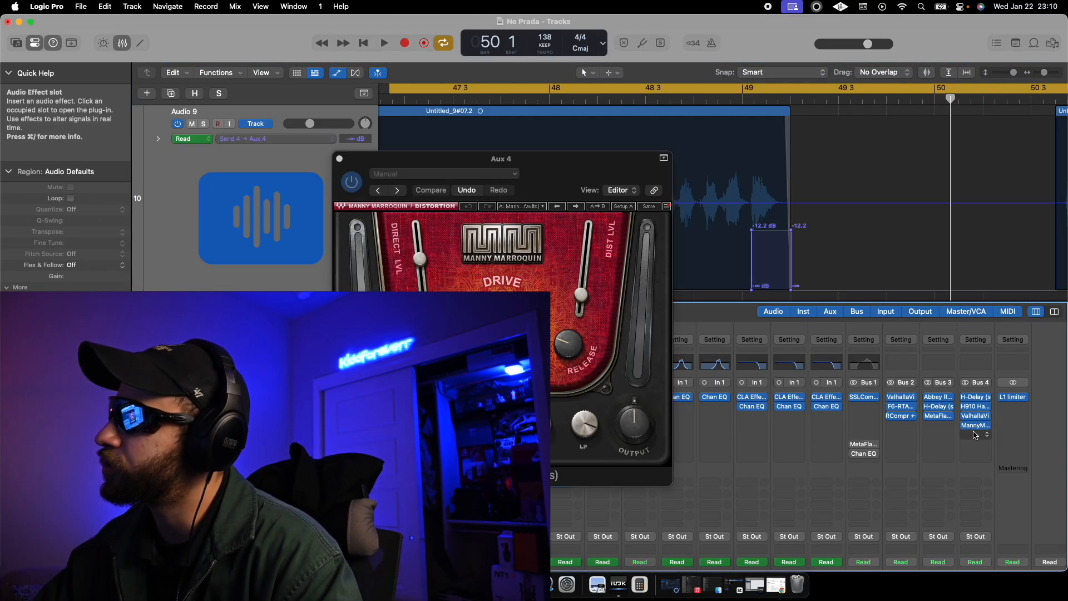
pyautogui.moveTo(555, 169); pyautogui.dragTo(615, 215)
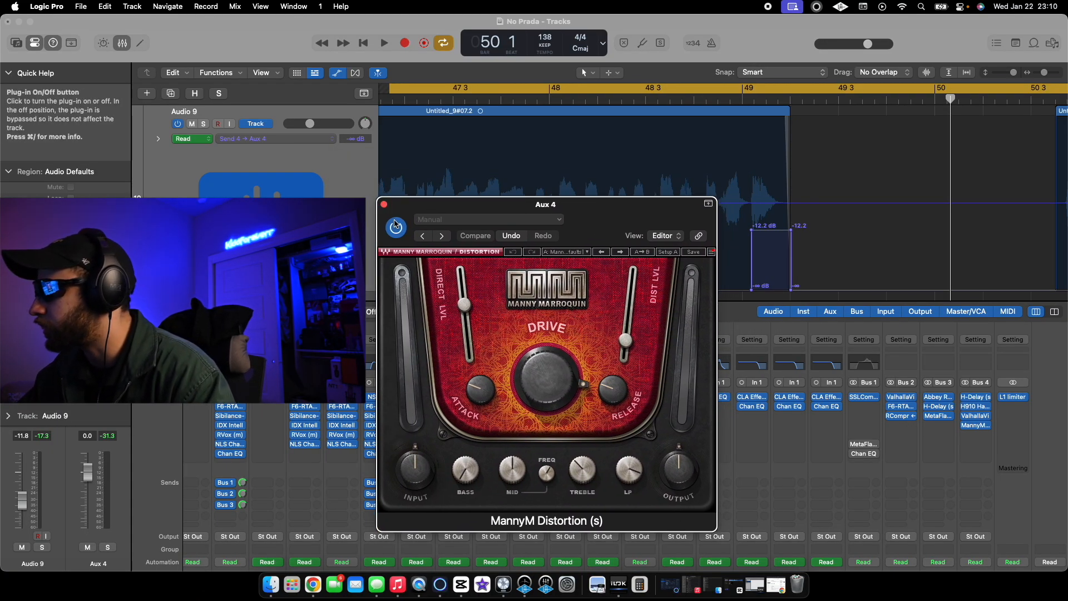
# Solo Audio 9 and compare the throw with MannyM Distortion bypassed and turned on
pyautogui.click(206, 123)
pyautogui.press('space')
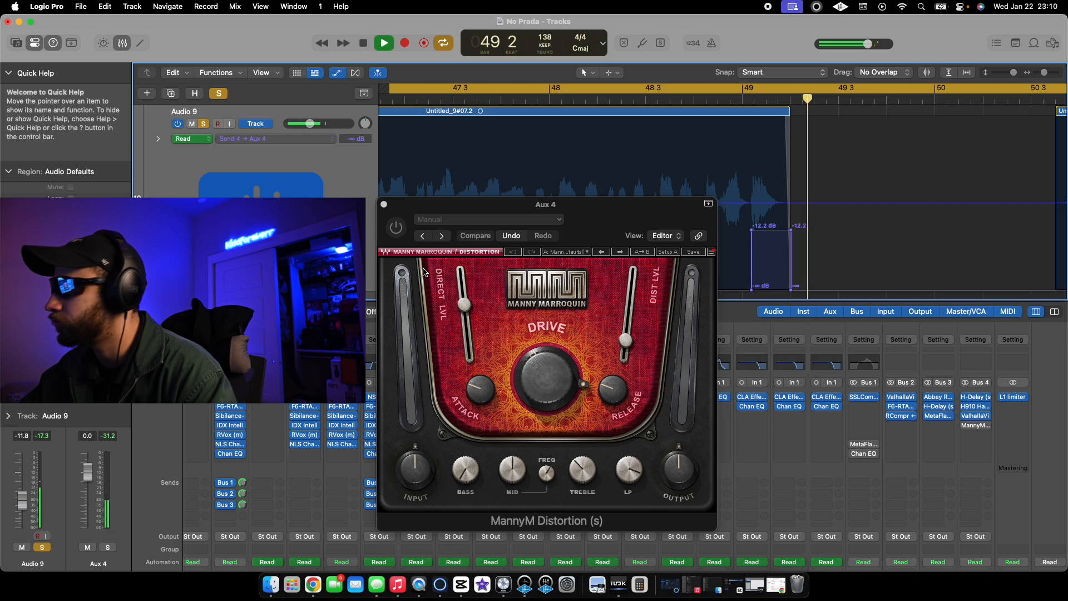
pyautogui.press('space')
pyautogui.click(397, 231)
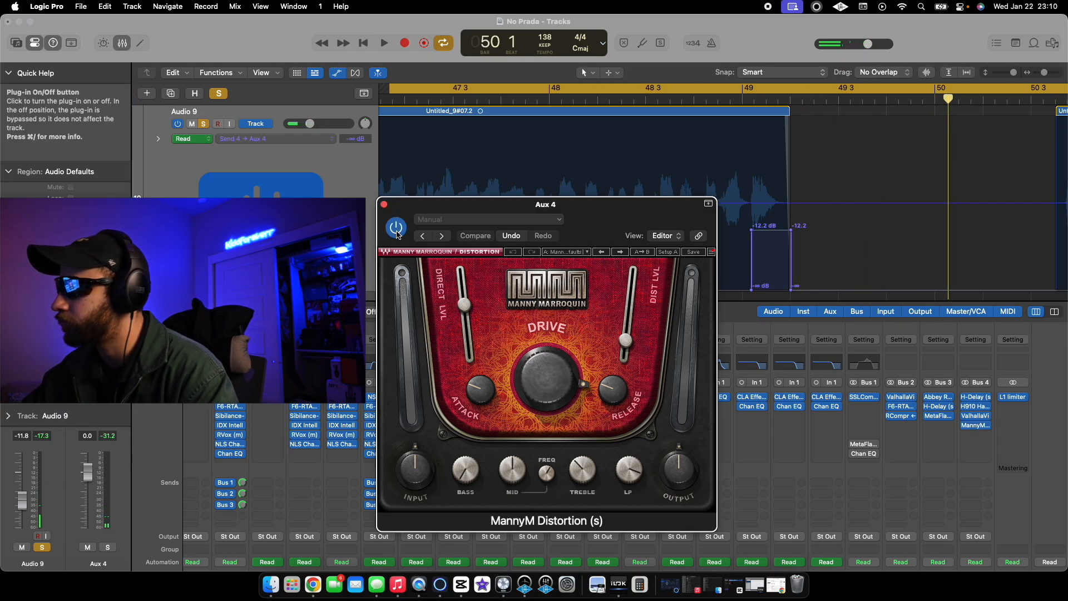
pyautogui.press('space')
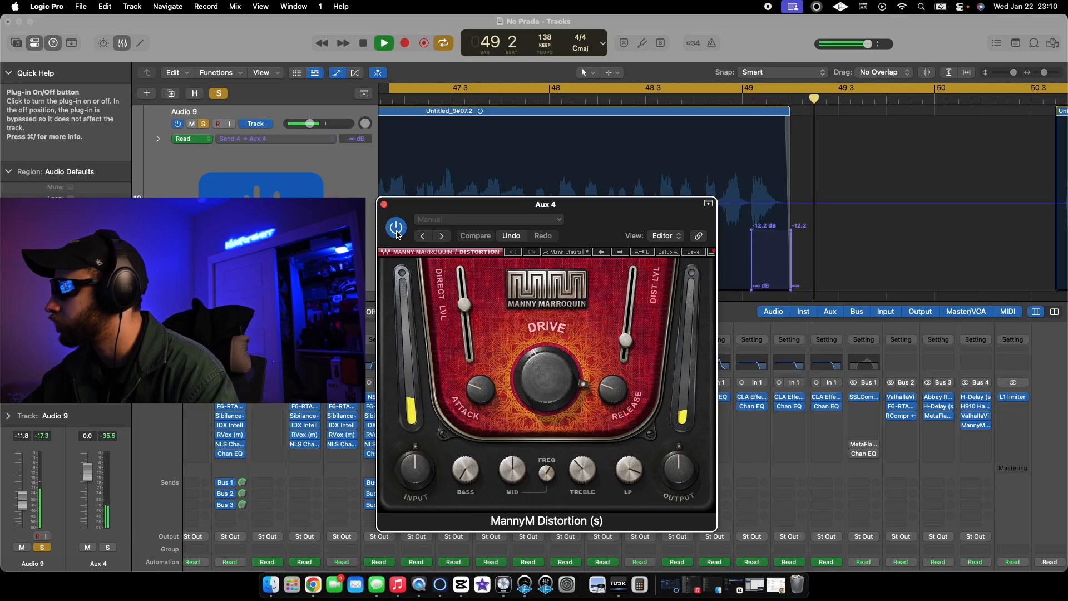
# Close MannyM Distortion, move MetaFlanger from Bus 1 to below it on Bus 4, and bring the MetaFlanger window into full view
pyautogui.press('space')
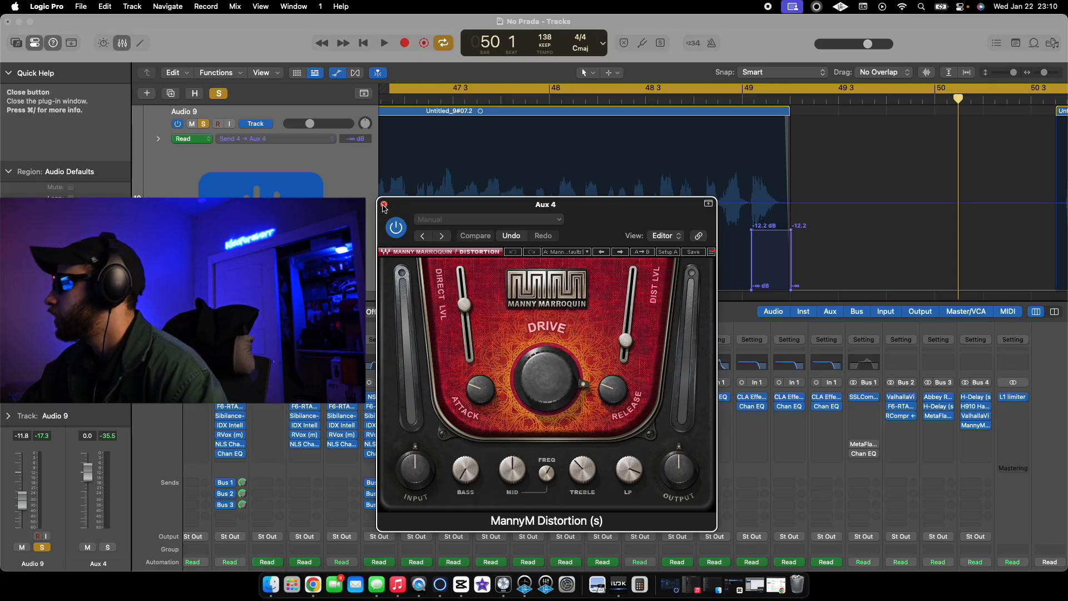
pyautogui.click(384, 204)
pyautogui.moveTo(862, 445); pyautogui.dragTo(973, 436)
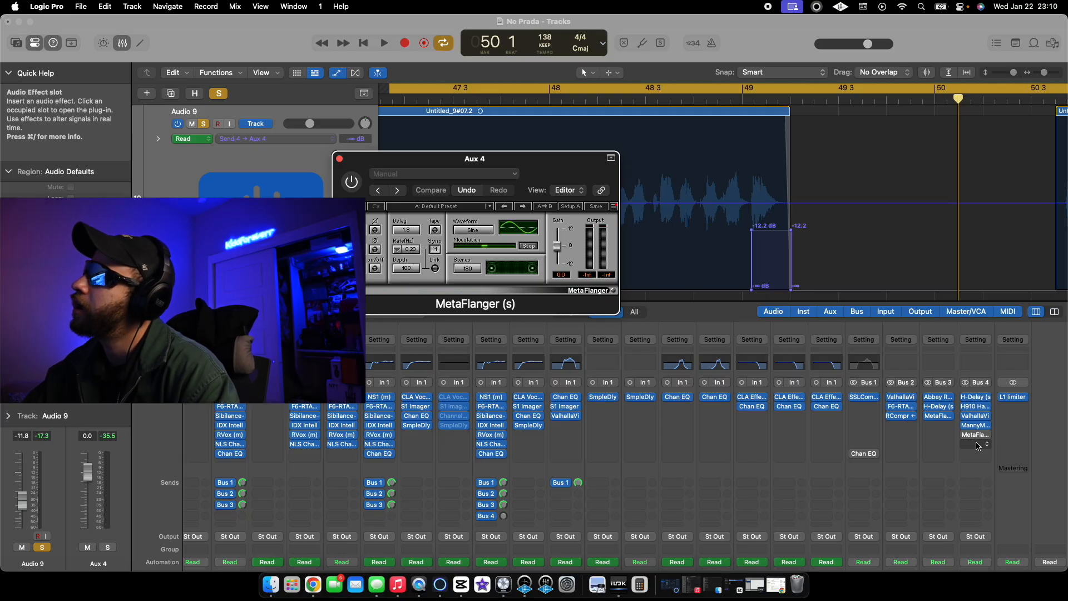
pyautogui.moveTo(548, 174); pyautogui.dragTo(654, 284)
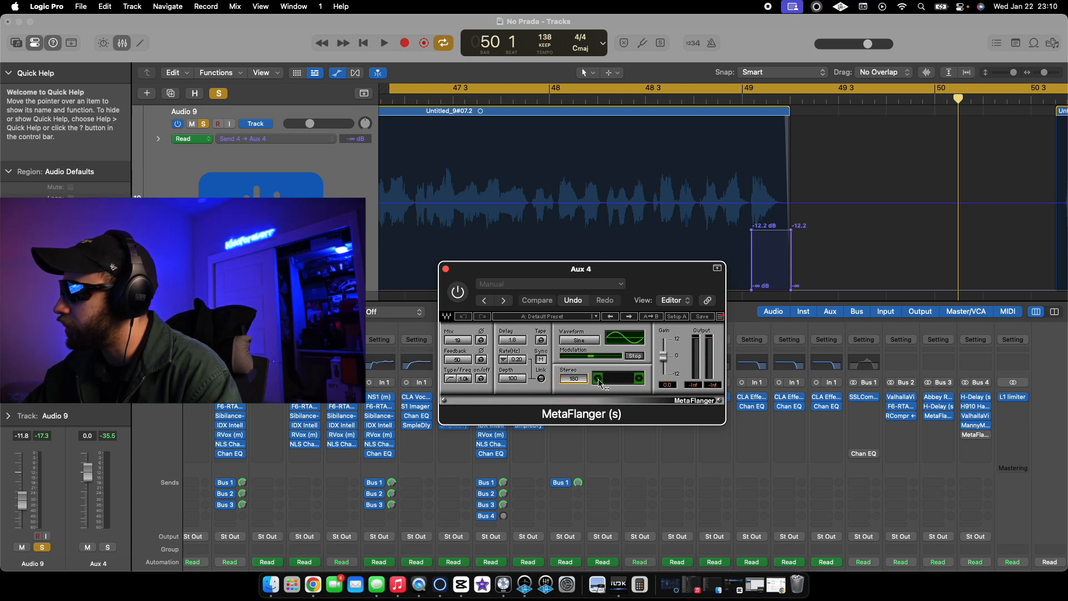
pyautogui.moveTo(668, 379)
pyautogui.mouseDown()
pyautogui.moveTo(513, 392)
pyautogui.moveTo(666, 399)
pyautogui.mouseUp()
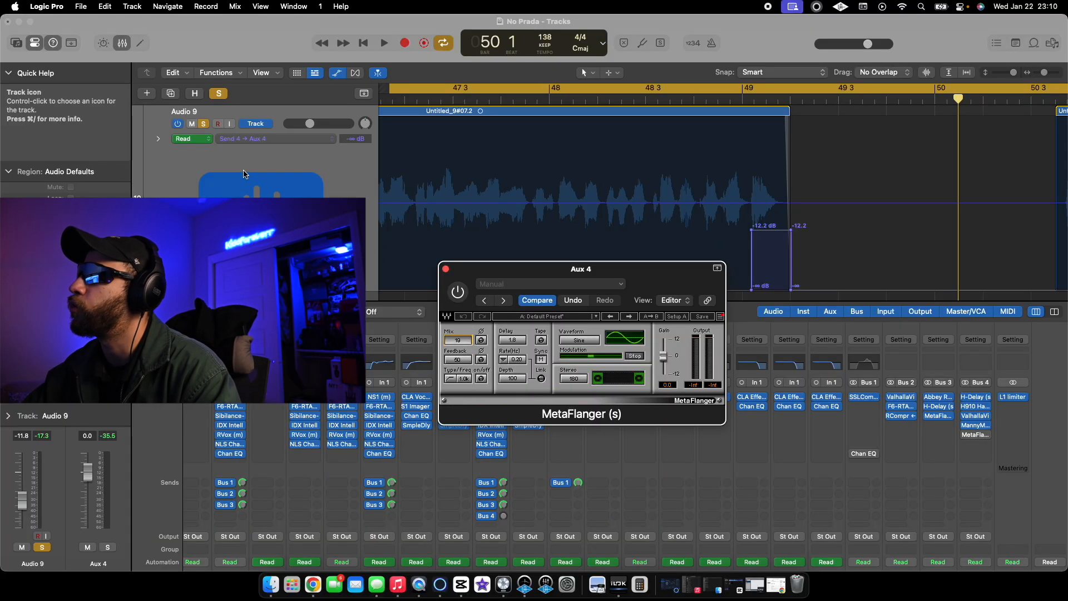
# Play the soloed throw on Audio 9 with MetaFlanger bypassed, turn the plug-in on, and play the throw again
pyautogui.press('space')
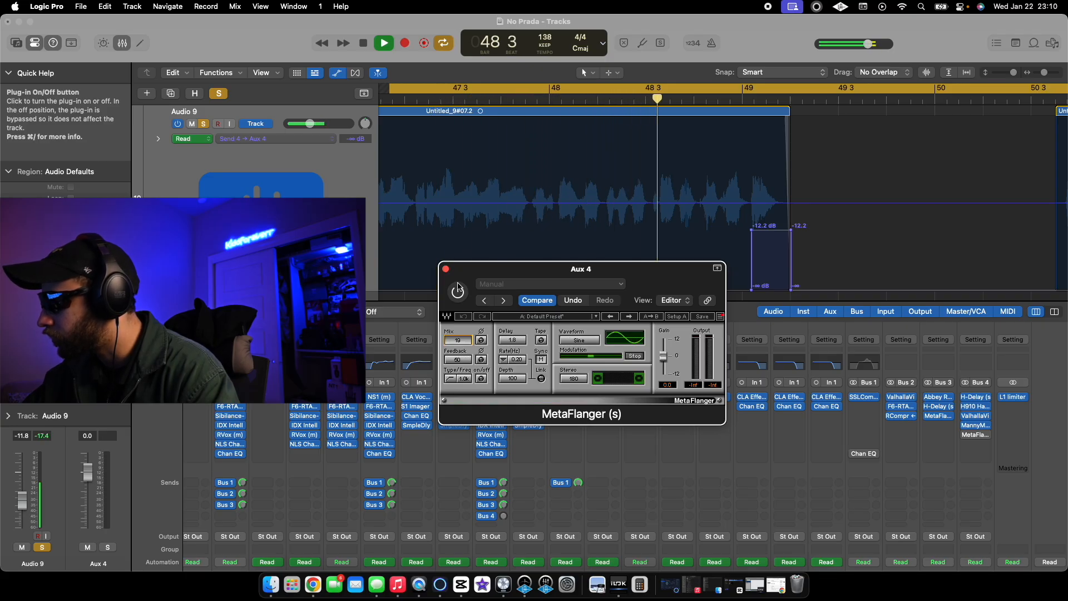
pyautogui.press('space')
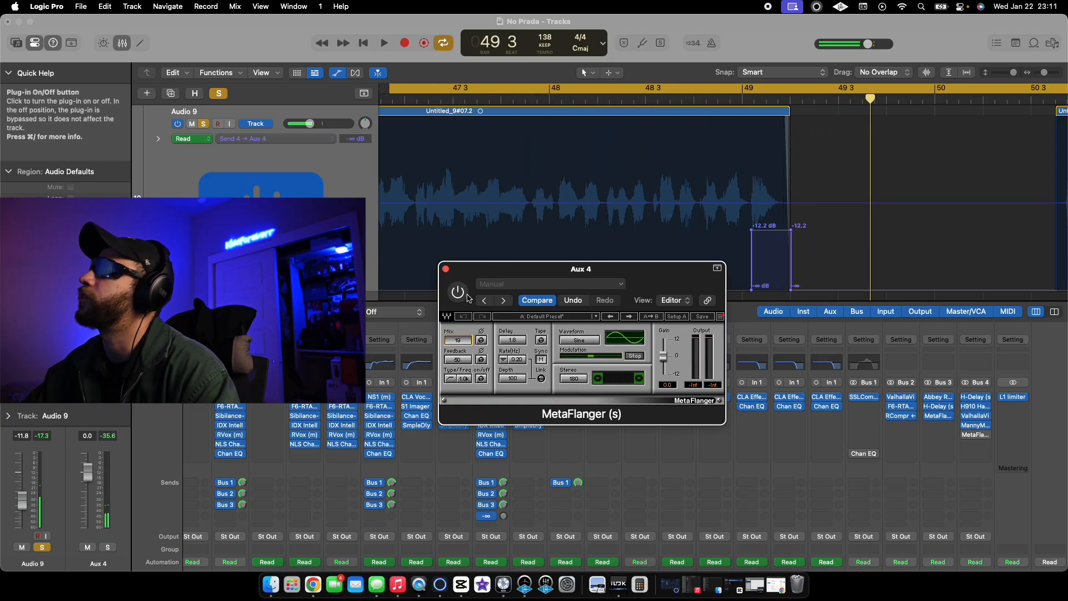
pyautogui.doubleClick(572, 99)
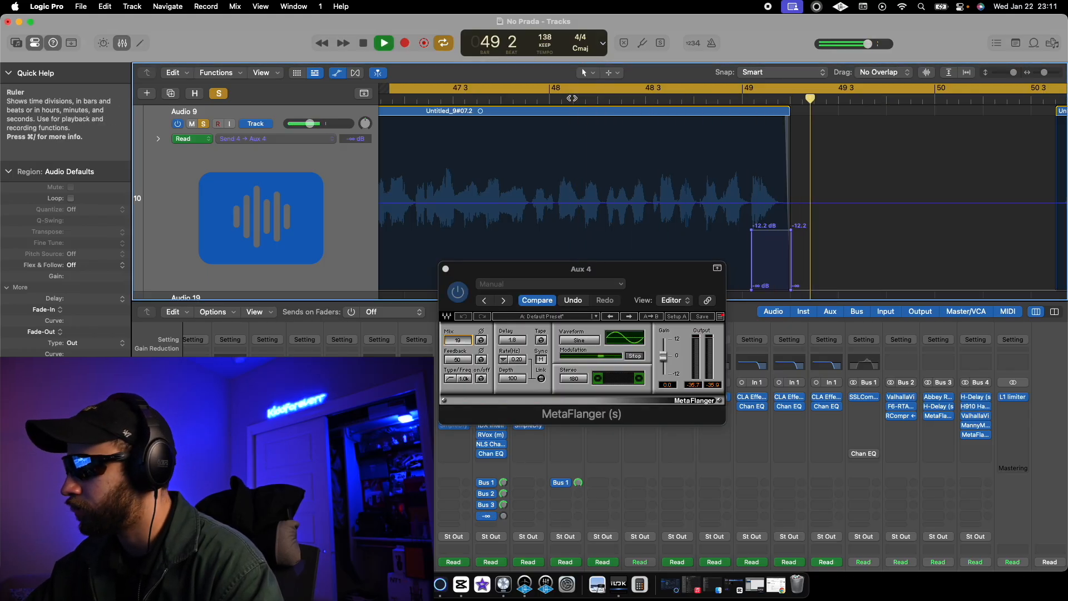
pyautogui.press('space')
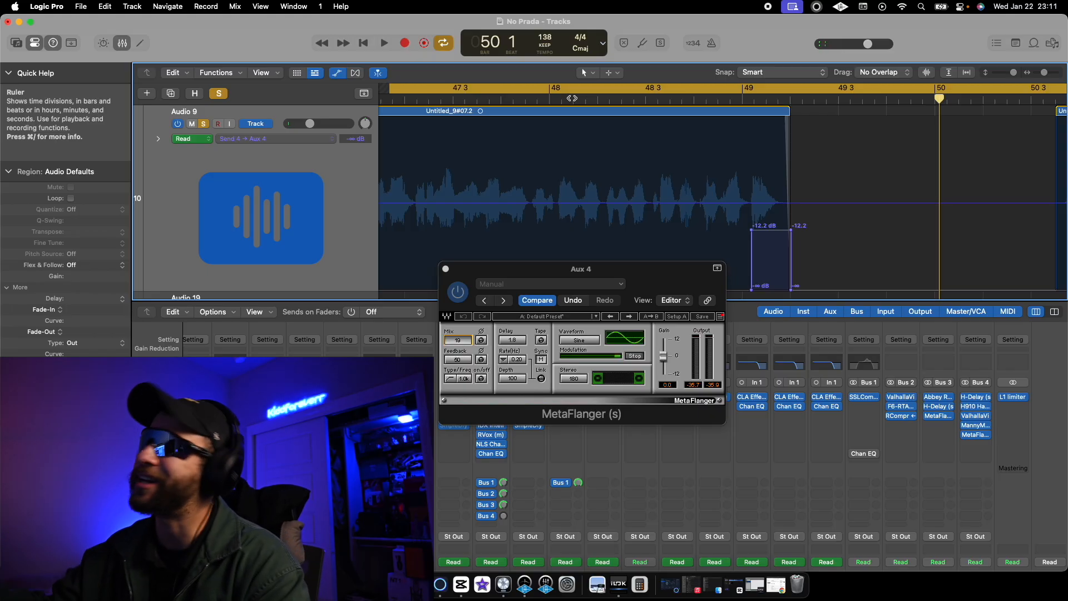
pyautogui.press('space')
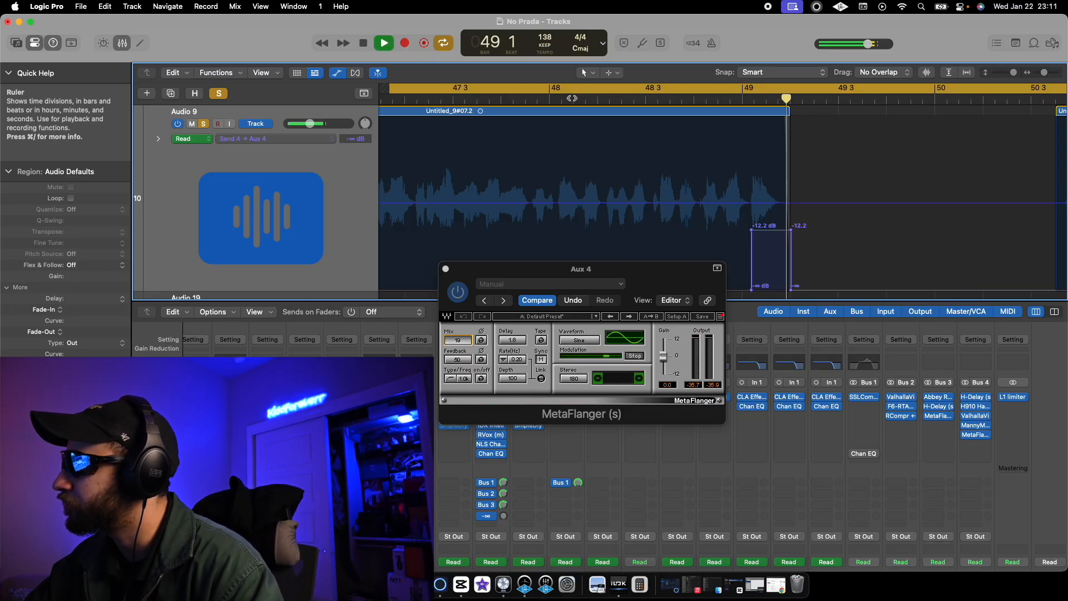
pyautogui.press('space')
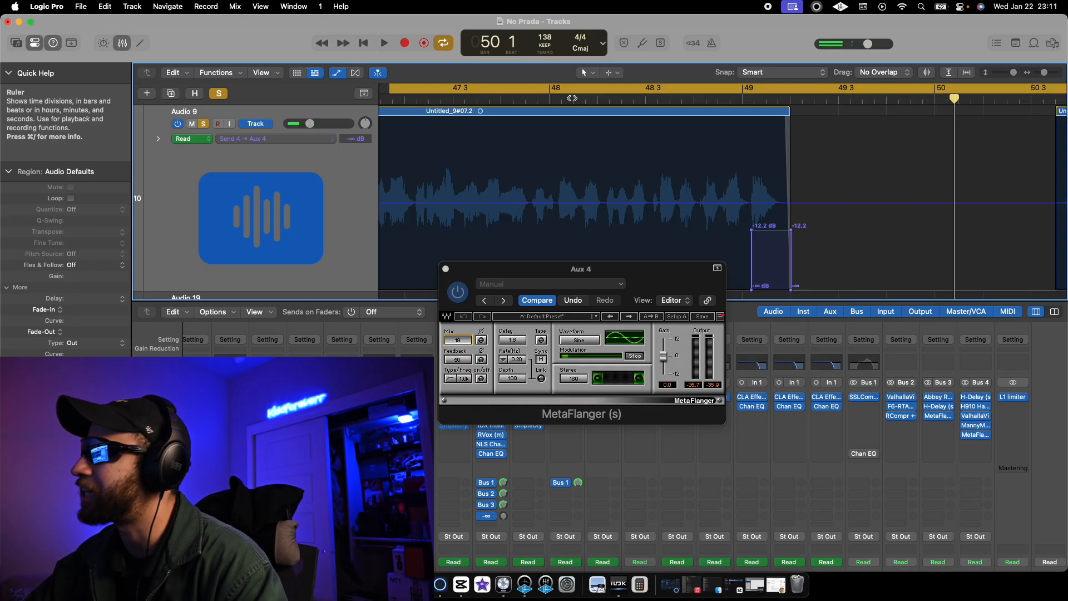
# Unsolo Audio 9 and play the first throw with MetaFlanger active in the full mix
pyautogui.click(203, 124)
pyautogui.press('space')
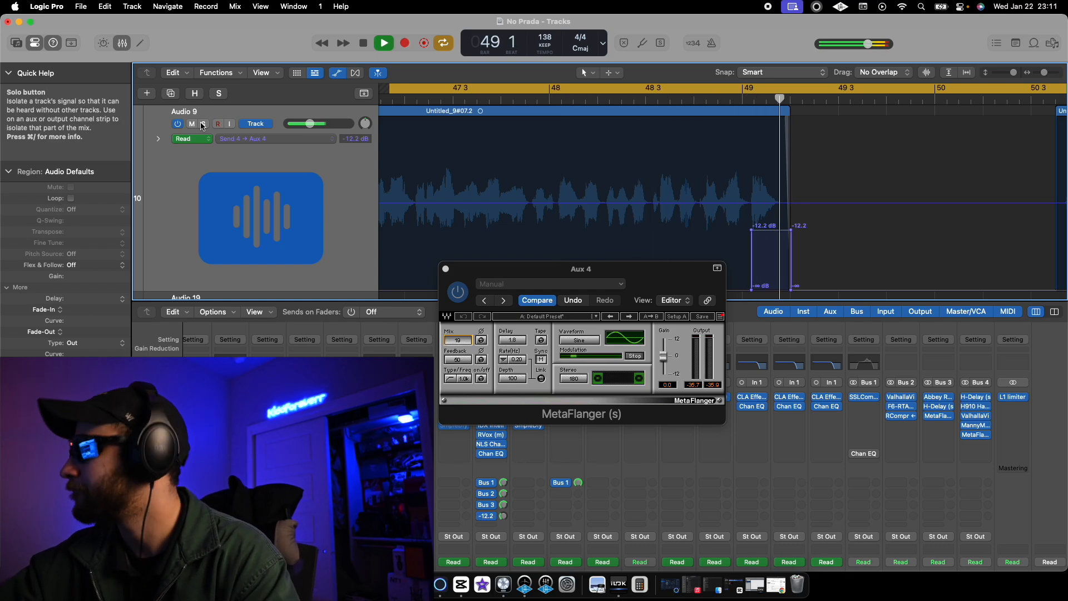
pyautogui.press('space')
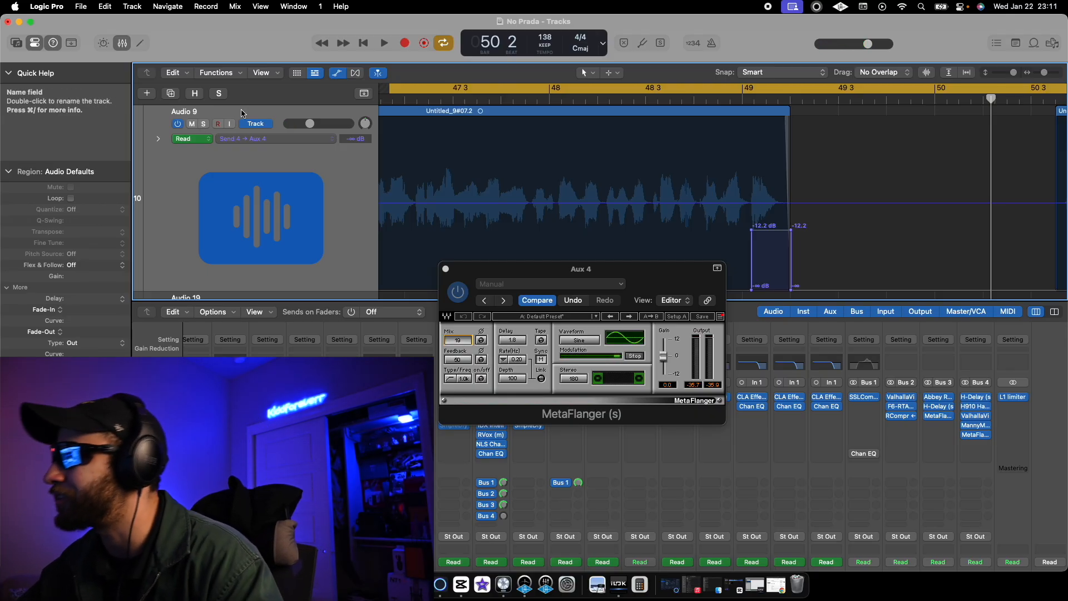
# Close MetaFlanger, move Channel EQ from Bus 1 to below it on Bus 4, turn it on, and examine its curve
pyautogui.click(447, 269)
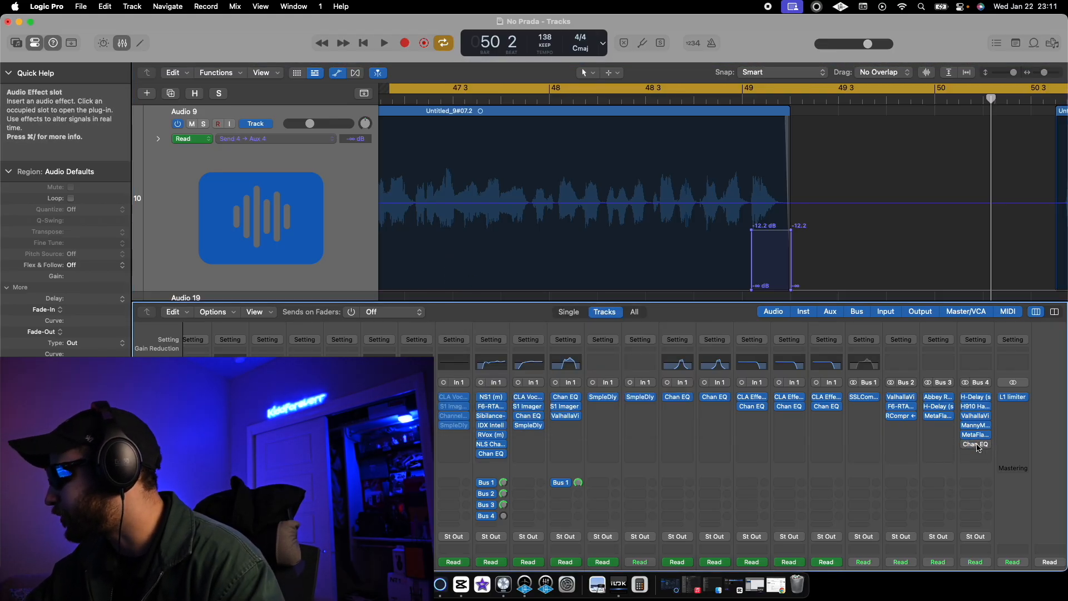
pyautogui.moveTo(974, 449)
pyautogui.scroll(-2, 988, 389)
pyautogui.click(978, 337)
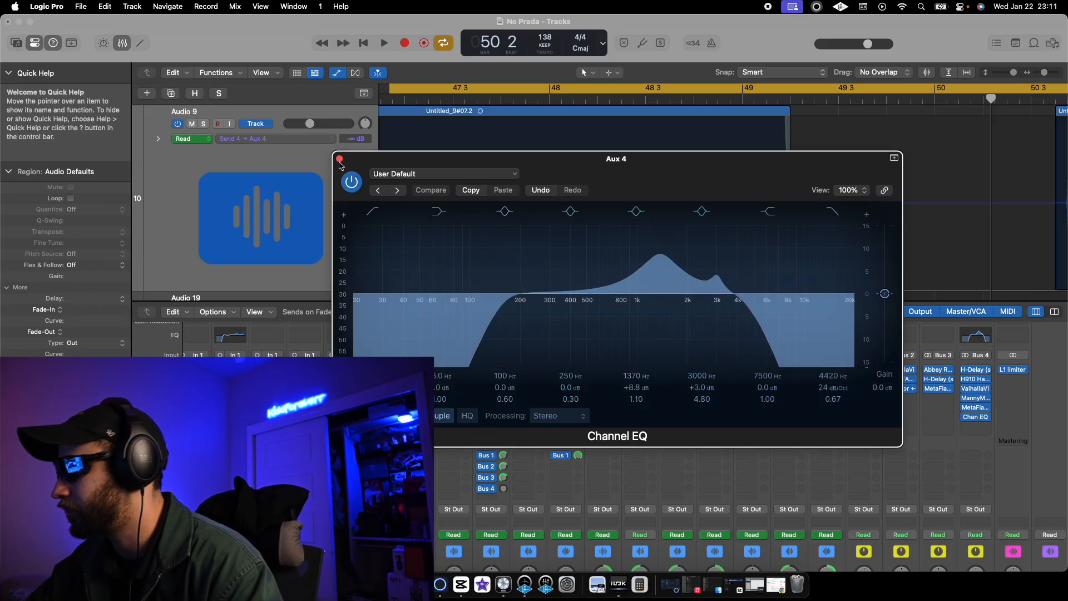
pyautogui.click(339, 159)
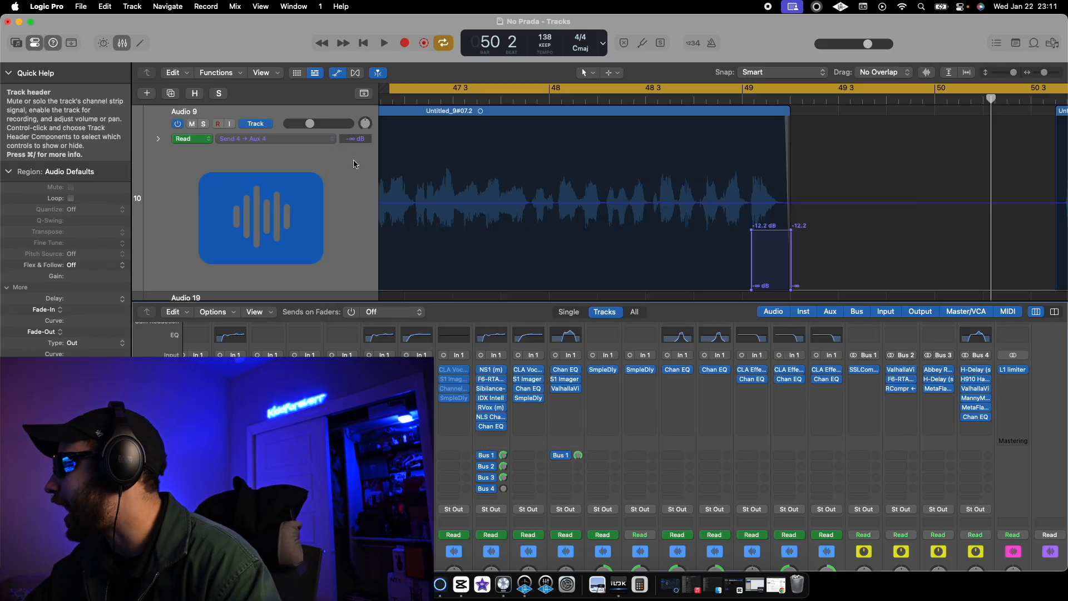
# Examine the high-pass and low-pass filters in Bus 4's H-Delay, and look at the Channel EQ curve again
pyautogui.click(979, 373)
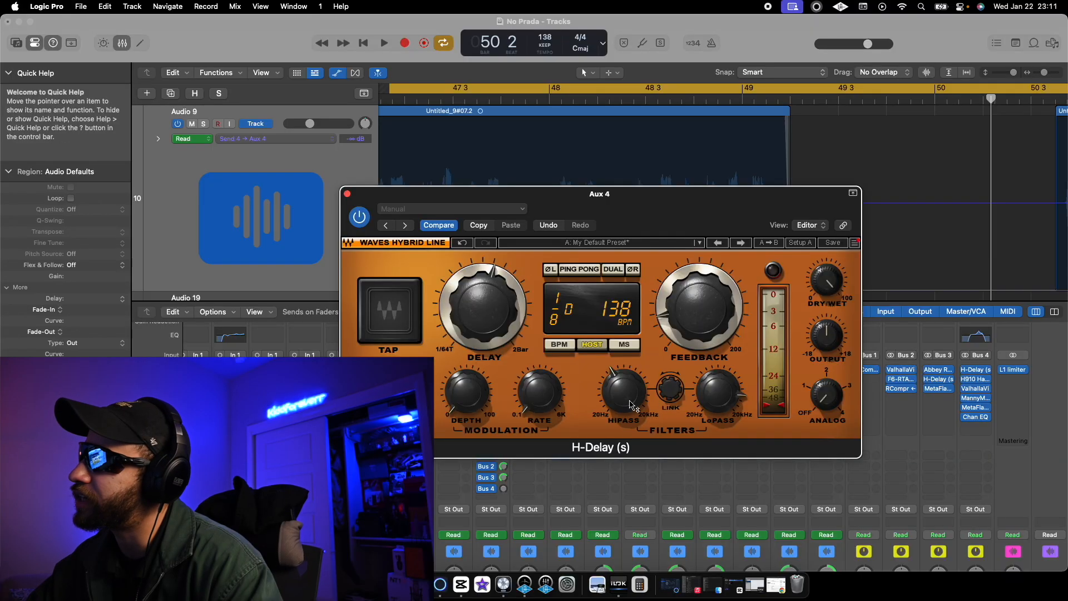
pyautogui.click(977, 417)
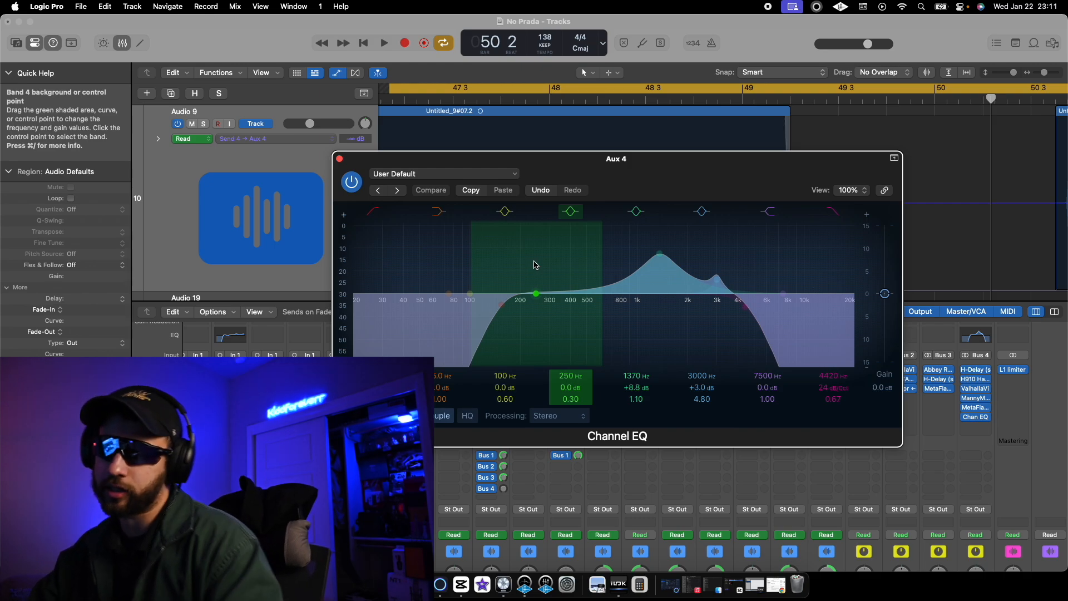
pyautogui.click(339, 159)
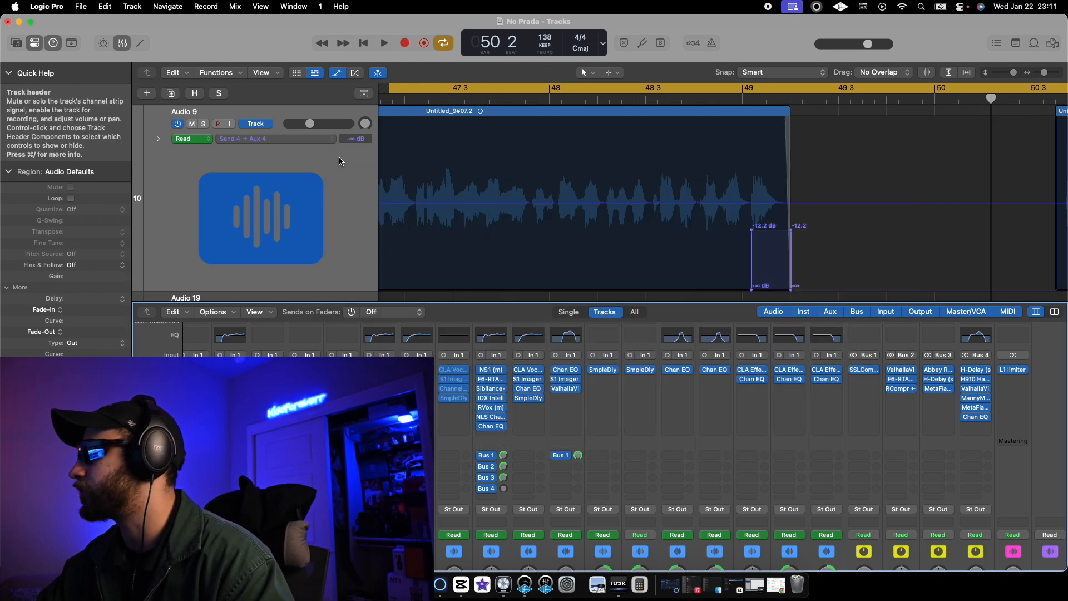
# Compare the first throw in the full mix with Bus 4's Channel EQ bypassed and turned back on
pyautogui.click(966, 418)
pyautogui.doubleClick(494, 97)
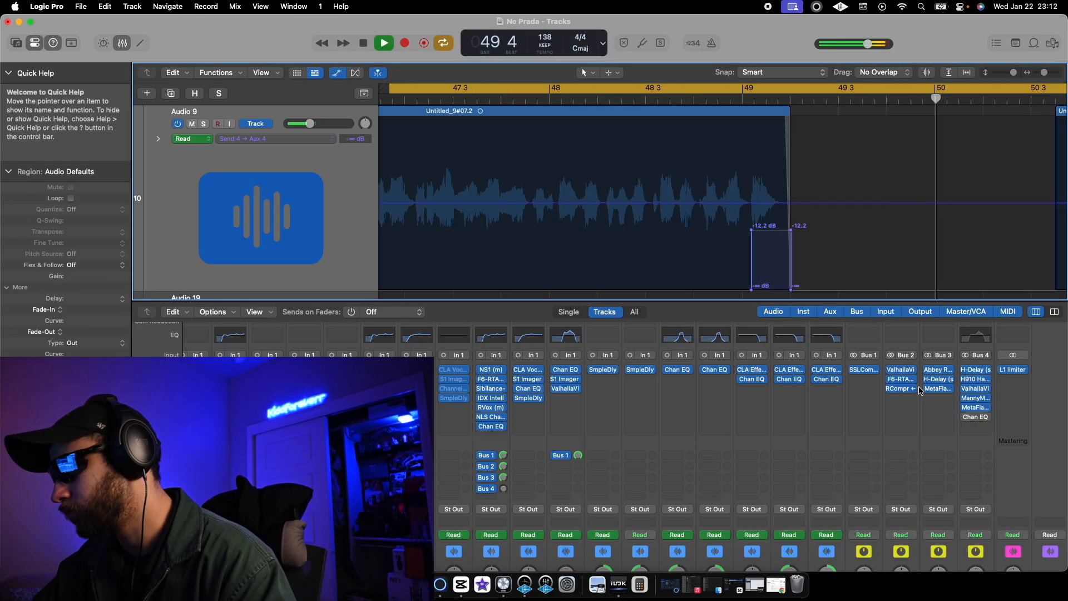
pyautogui.press('space')
pyautogui.click(964, 418)
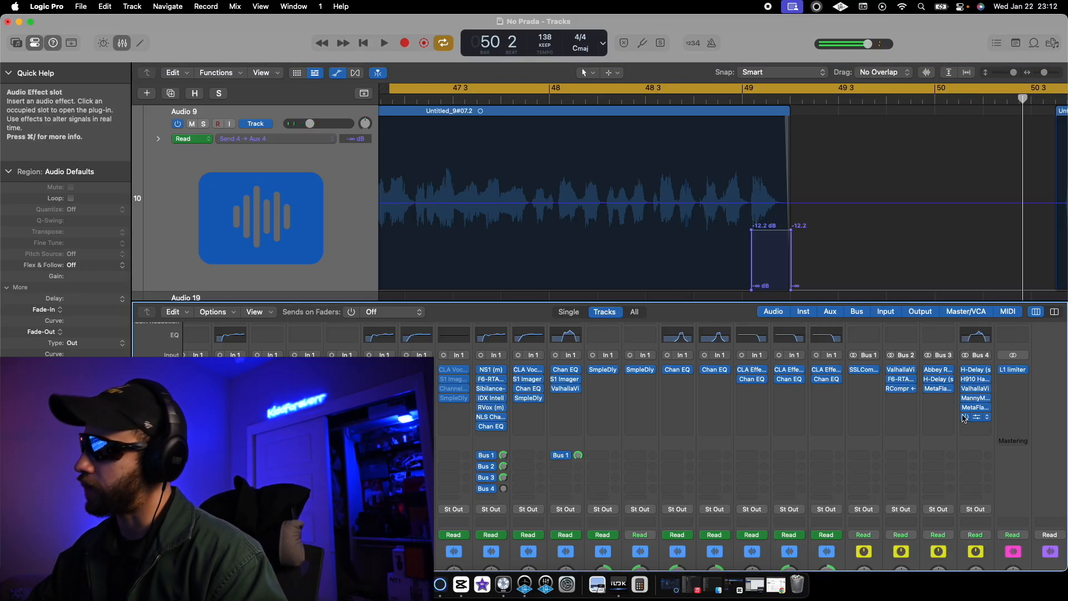
pyautogui.click(543, 98)
pyautogui.press('space')
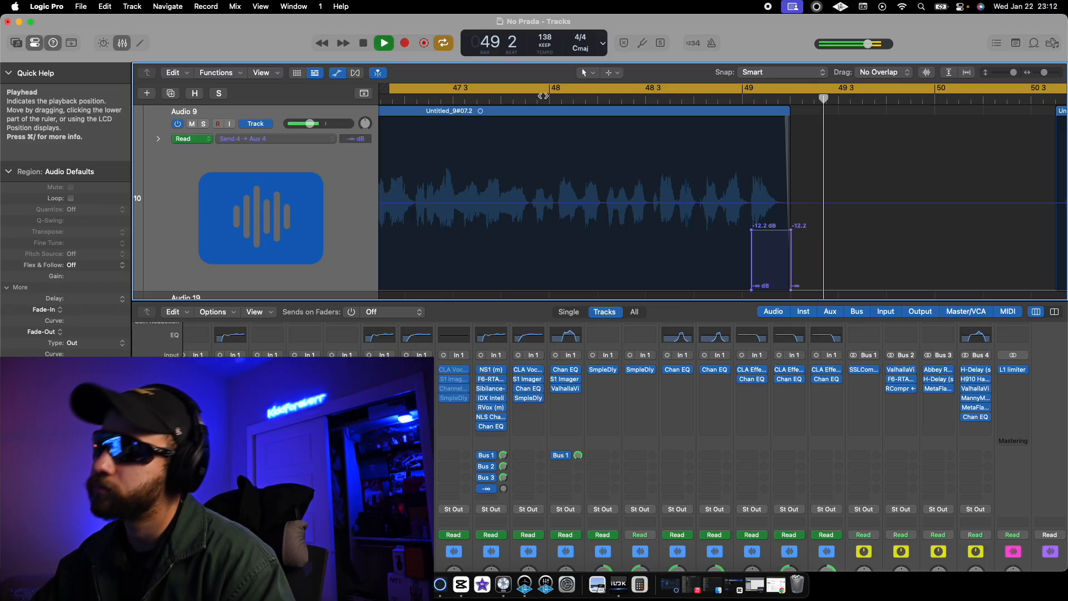
pyautogui.press('space')
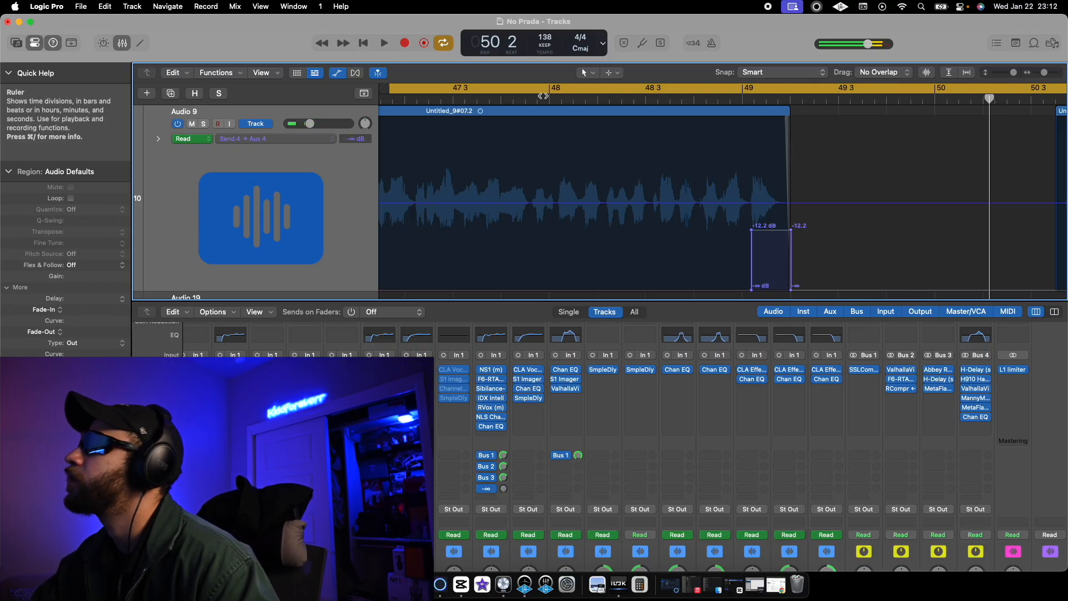
# Bypass all six plug-ins on Bus 4, play the first throw without them, and turn them all back on
pyautogui.hscroll(2, 500, 100)
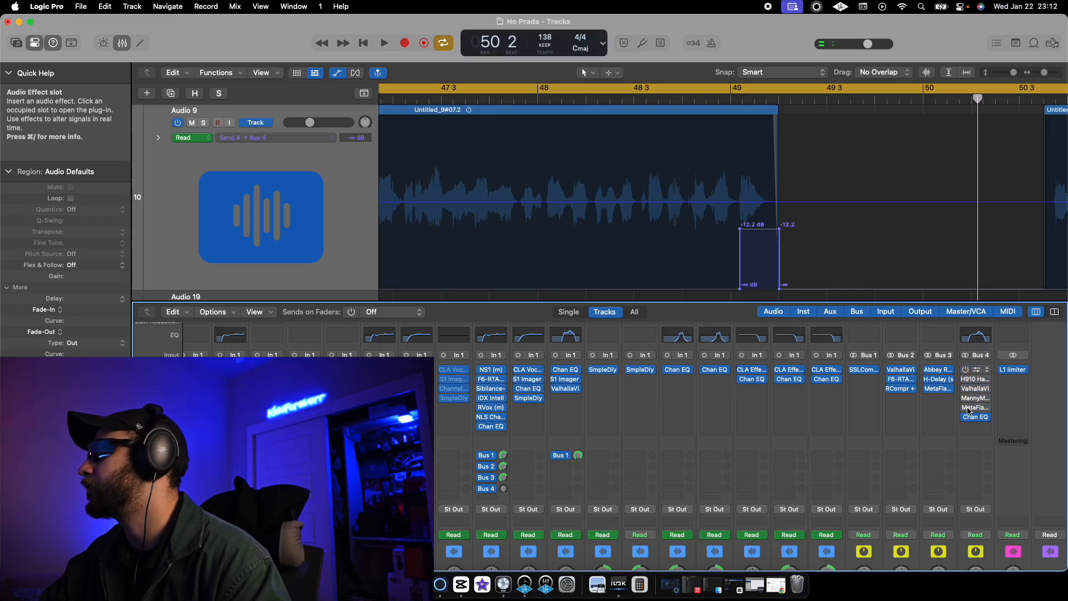
pyautogui.press('space')
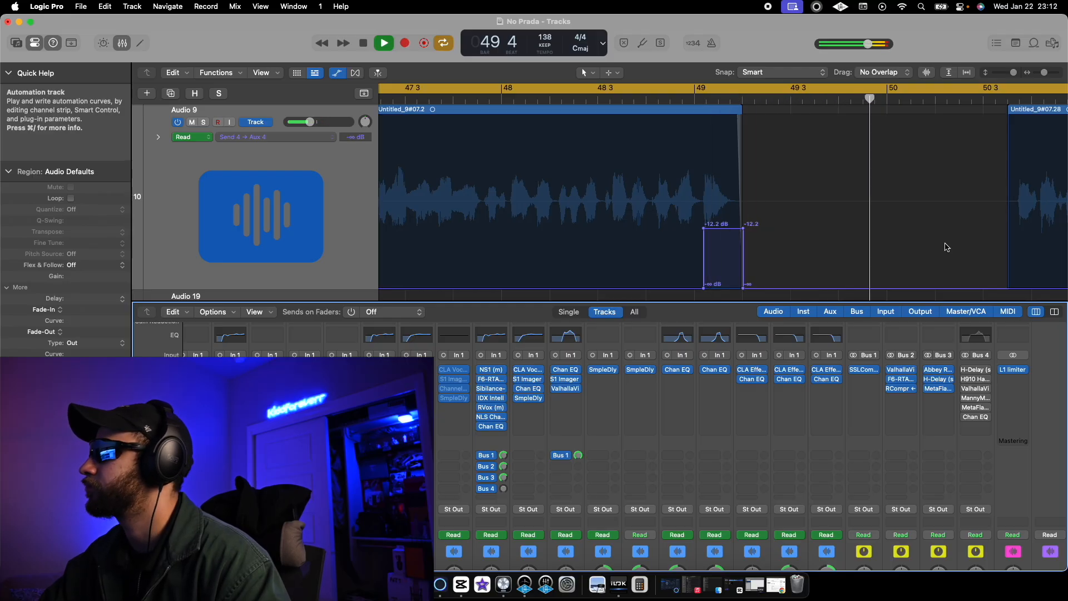
pyautogui.press('space')
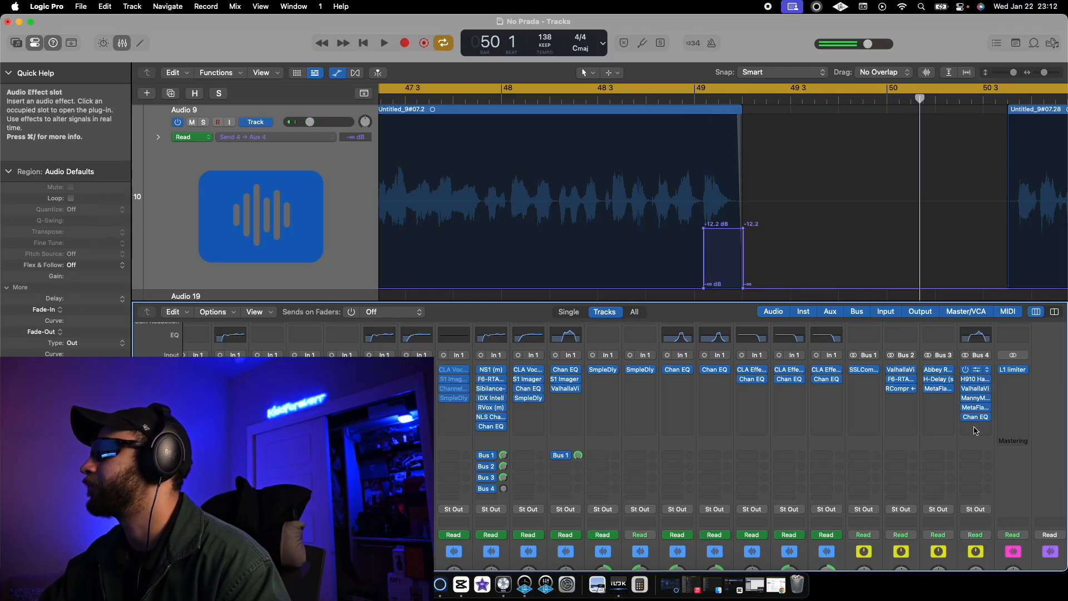
# Play through the second throw at bar 53 and lower its Send 4 automation on Audio 9 to -15.4 dB
pyautogui.press('space')
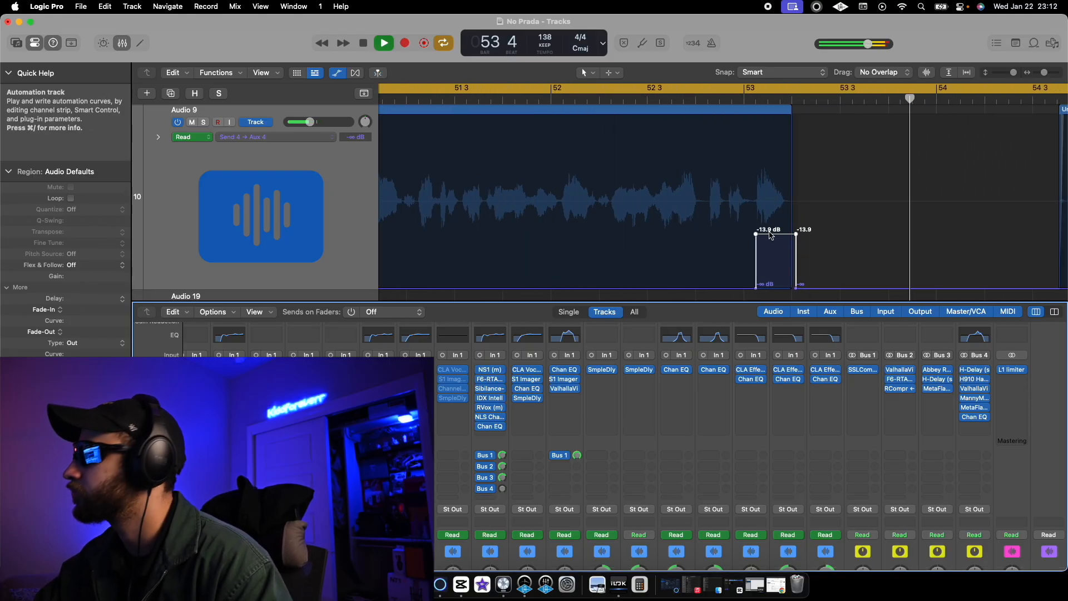
pyautogui.press('space')
pyautogui.click(771, 236)
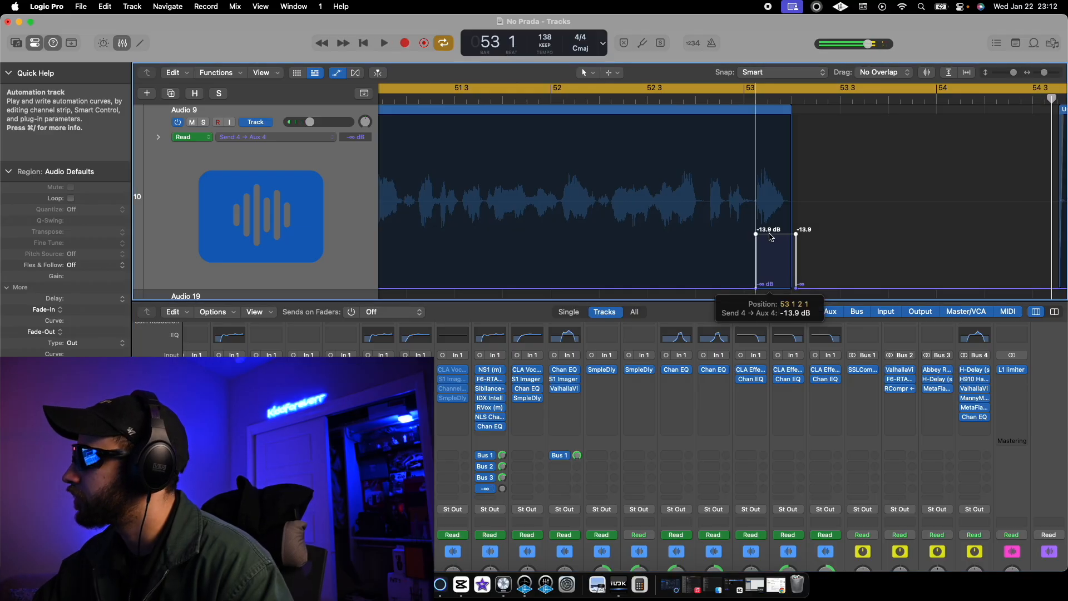
# Try a Send 4 automation throw of -14.4 dB on the word just before bar 48 of Audio 9, and undo it
pyautogui.hscroll(-10, 639, 203)
pyautogui.scroll(-2, 643, 204)
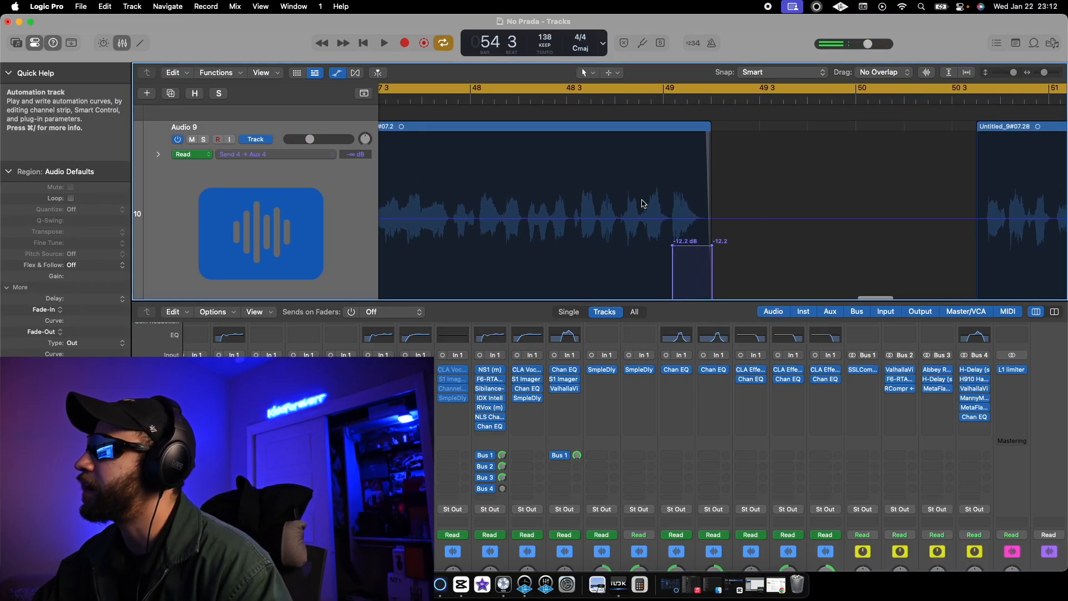
pyautogui.scroll(-1, 654, 203)
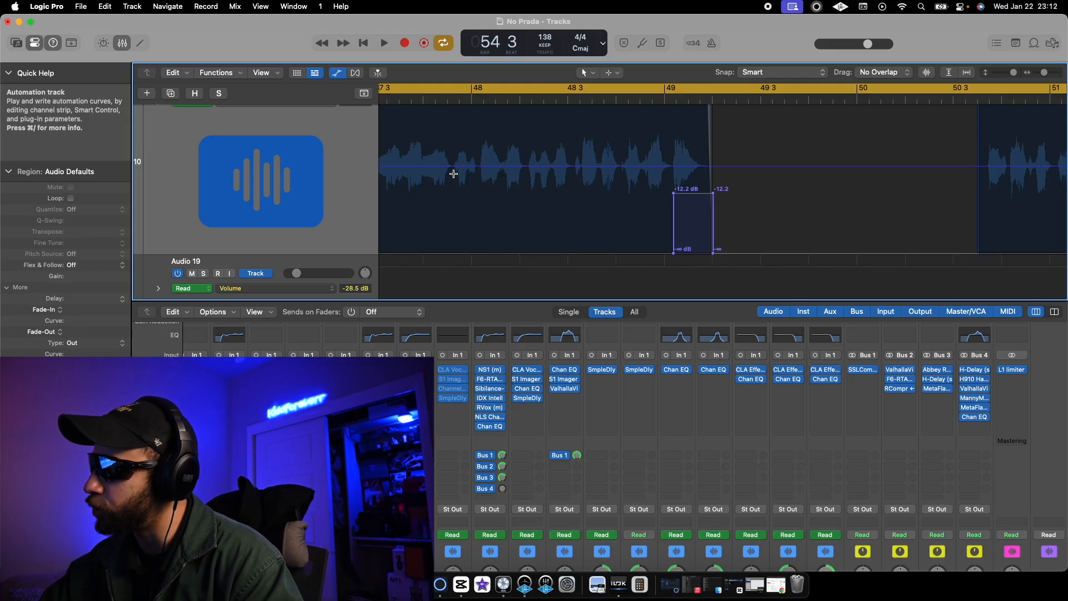
pyautogui.moveTo(452, 174)
pyautogui.mouseDown()
pyautogui.moveTo(482, 173)
pyautogui.moveTo(471, 173)
pyautogui.mouseUp()
pyautogui.moveTo(468, 241); pyautogui.dragTo(470, 188)
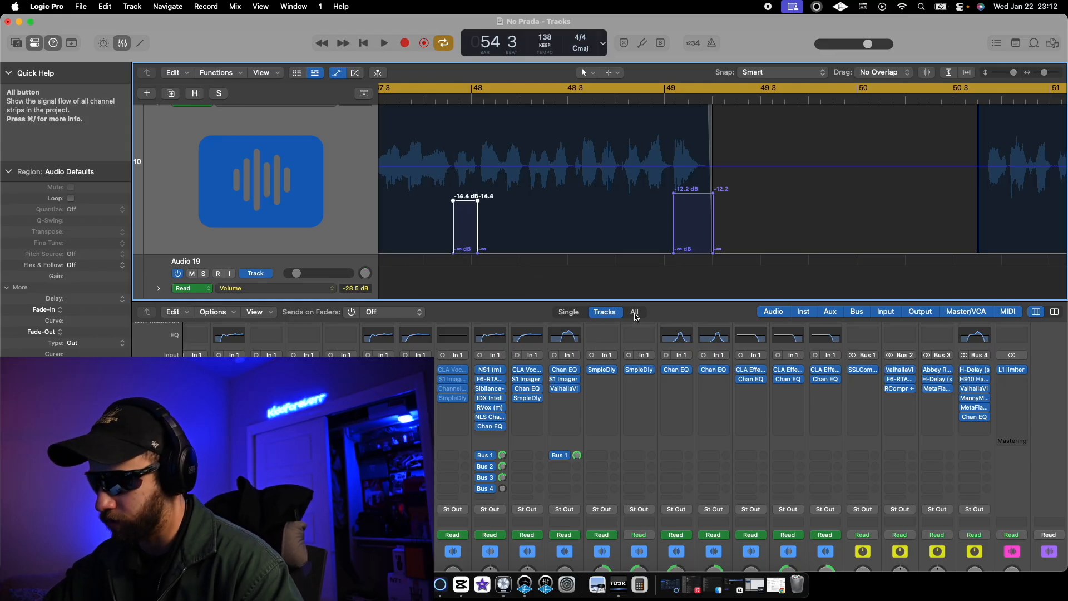
pyautogui.press('super+z')
pyautogui.click(599, 210)
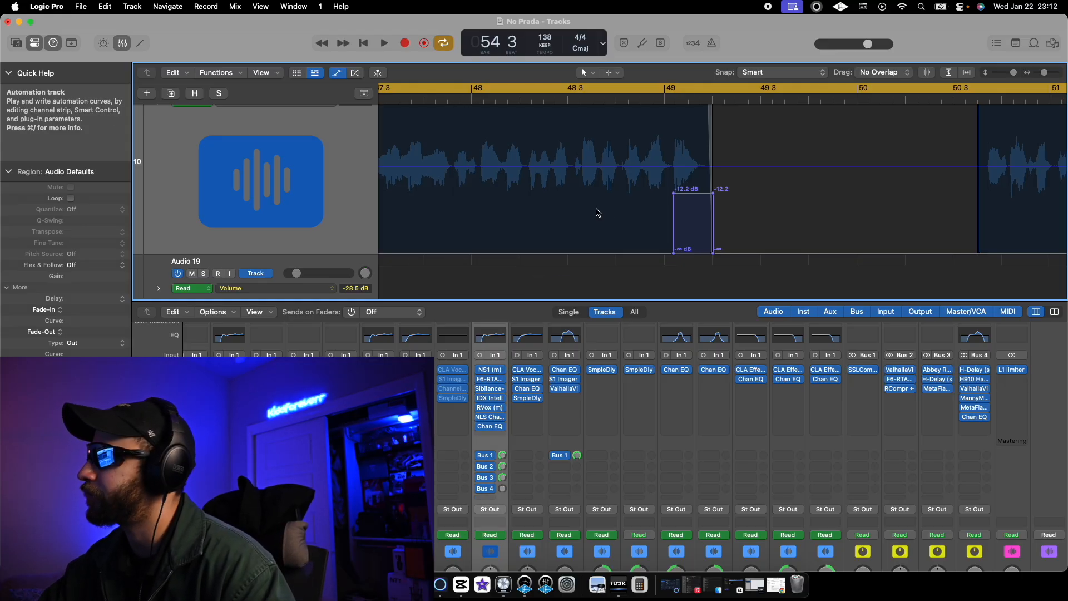
# Review the throw automation along Audio 9 and the plug-in chain and volume fader on Bus 4
pyautogui.hscroll(-8, 599, 210)
pyautogui.hscroll(3, 599, 214)
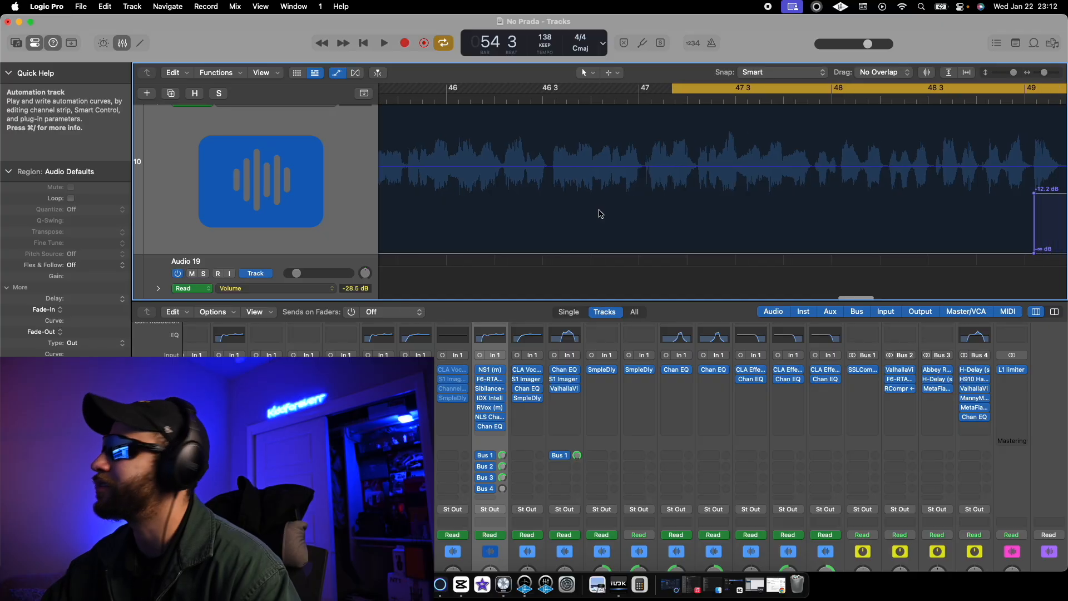
pyautogui.hscroll(10, 599, 214)
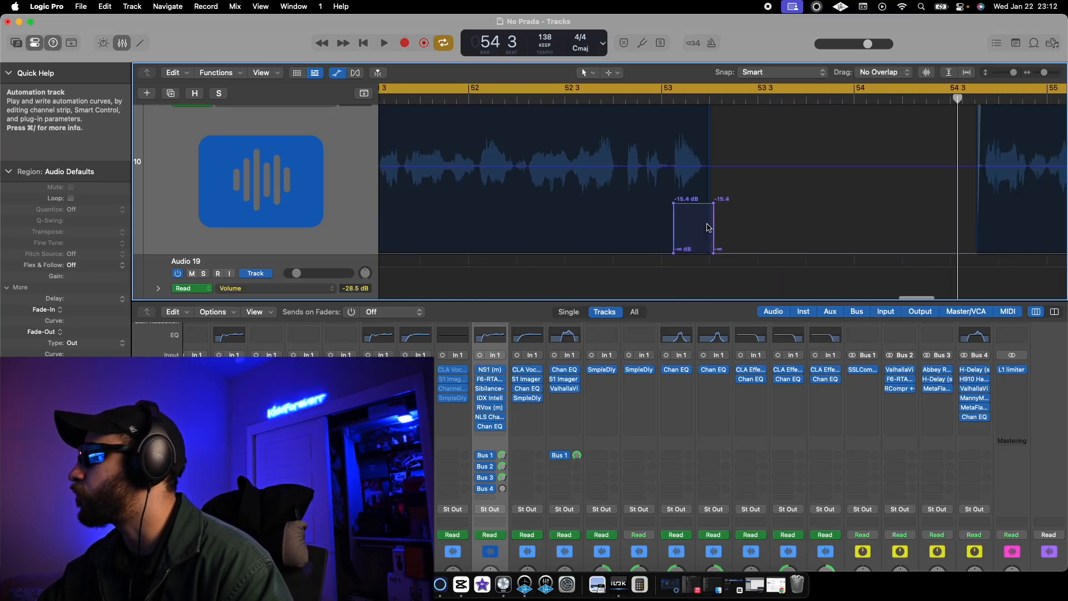
pyautogui.hscroll(-15, 708, 226)
pyautogui.scroll(2, 708, 227)
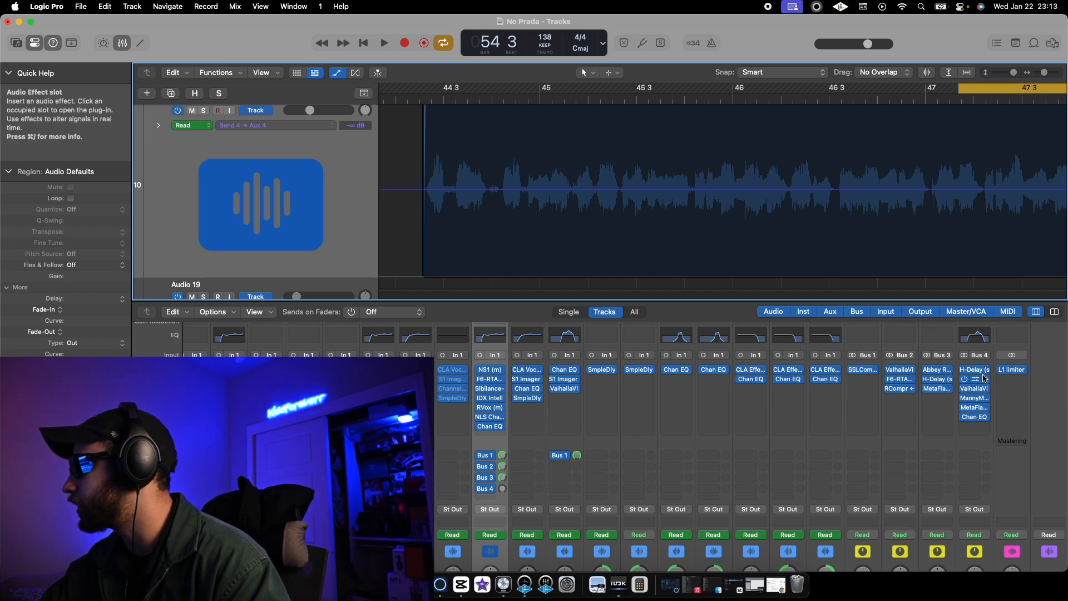
pyautogui.scroll(-5, 977, 376)
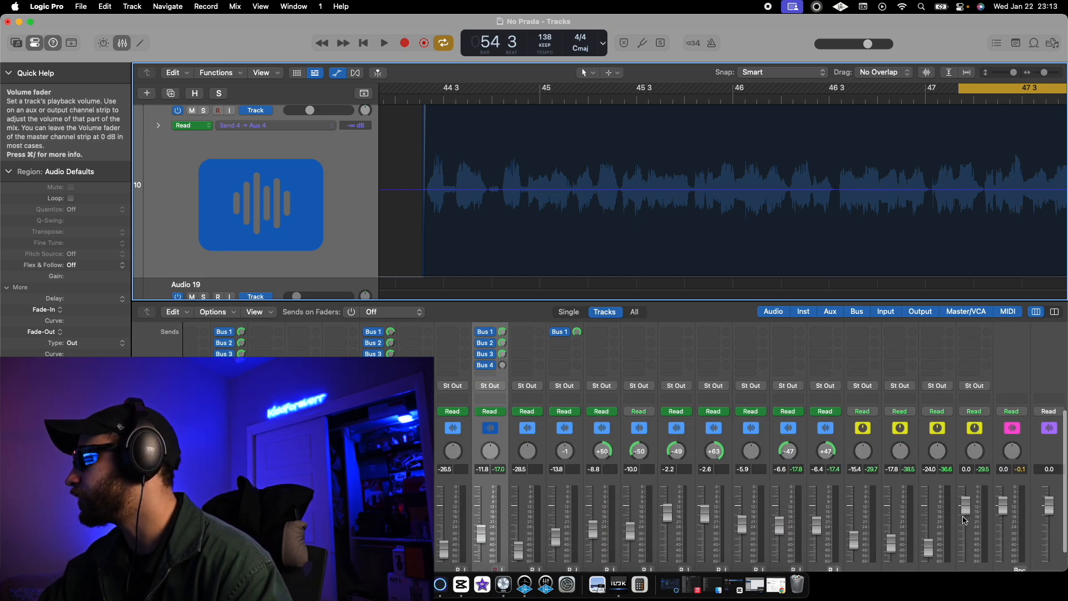
# Look through Audio 9's automation parameters for the Send 4 → Aux 4 options without changing the selection, and view the throw automation at bar 49
pyautogui.scroll(5, 970, 507)
pyautogui.scroll(2, 752, 251)
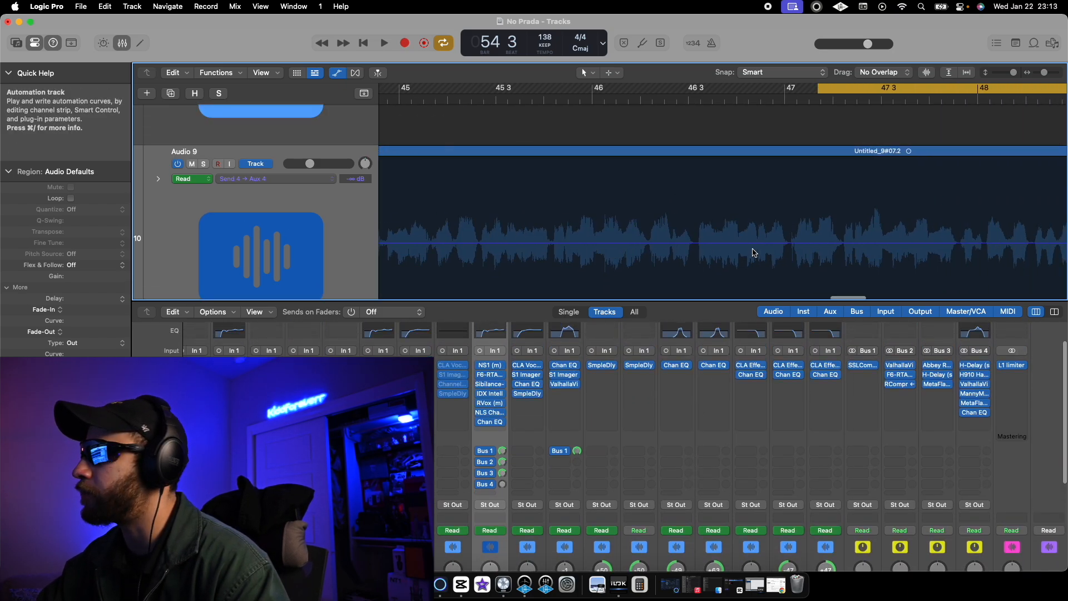
pyautogui.hscroll(4, 754, 252)
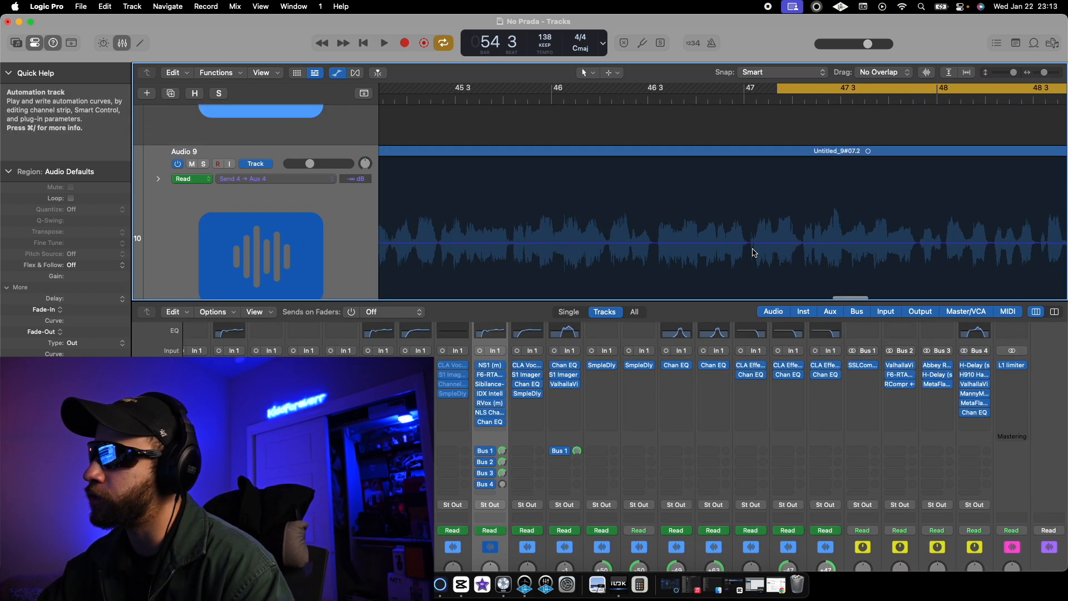
pyautogui.click(328, 178)
pyautogui.moveTo(357, 72)
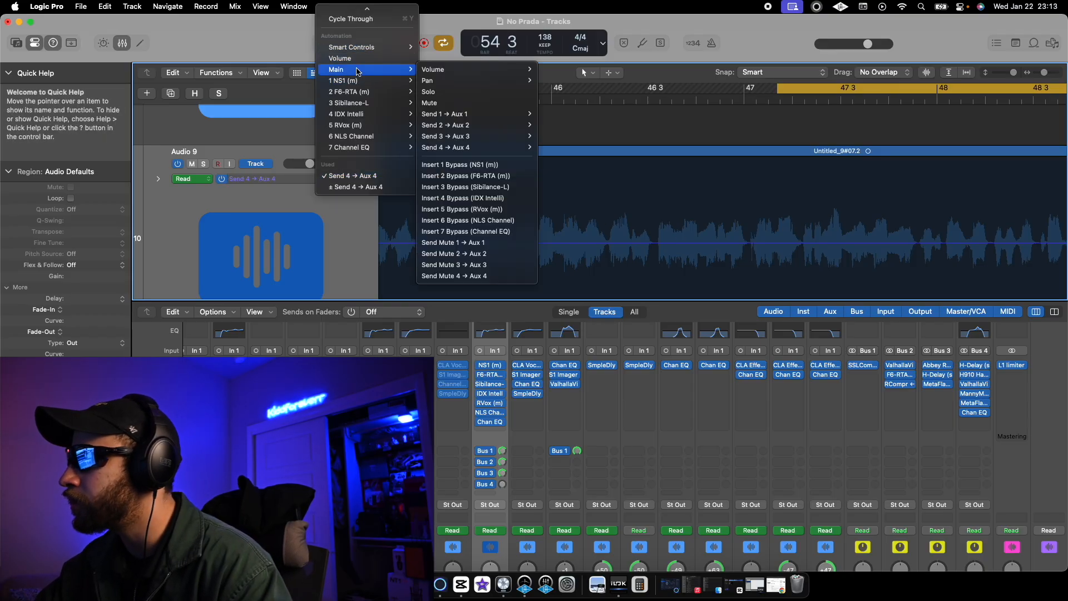
pyautogui.moveTo(429, 149)
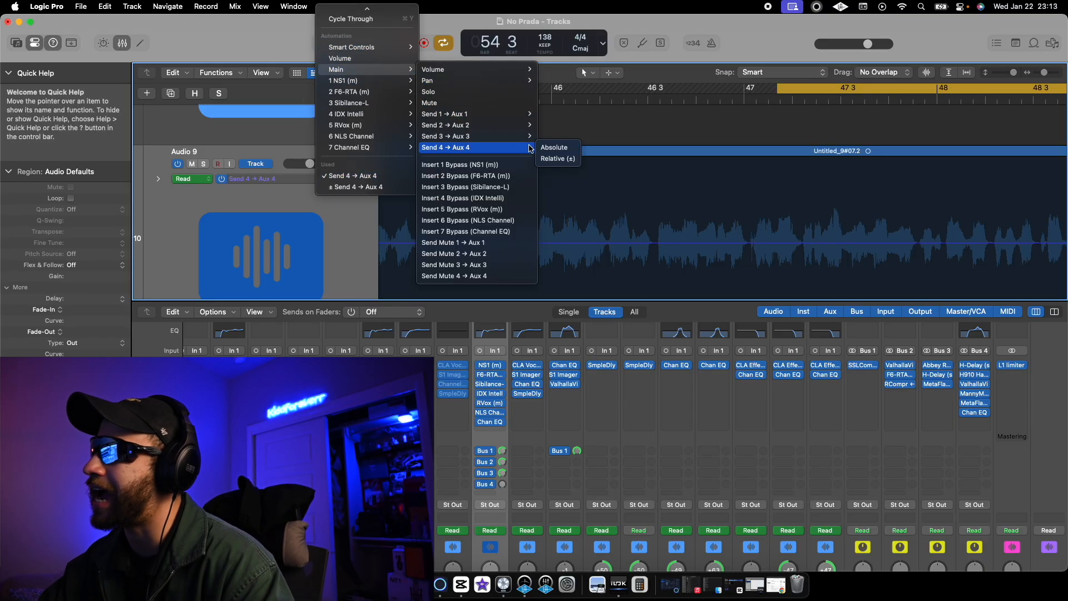
pyautogui.click(693, 132)
pyautogui.scroll(-4, 723, 178)
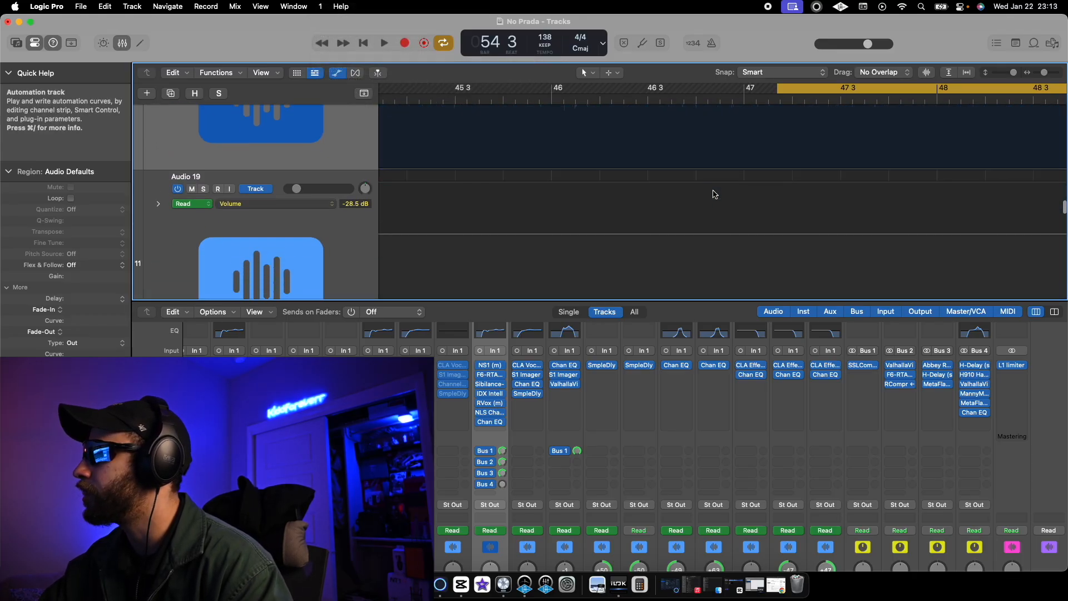
pyautogui.hscroll(5, 741, 233)
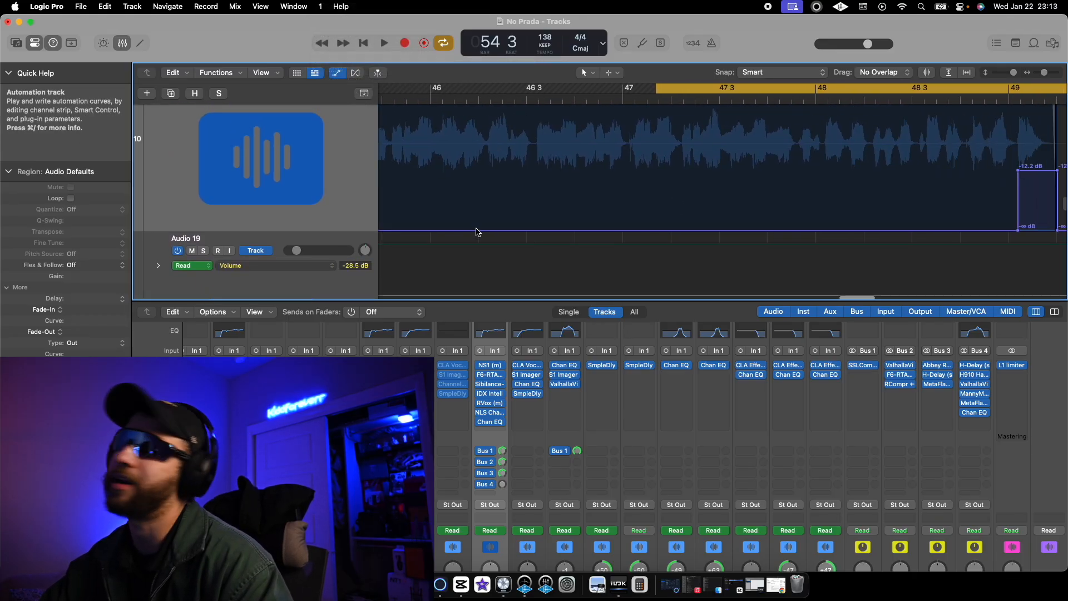